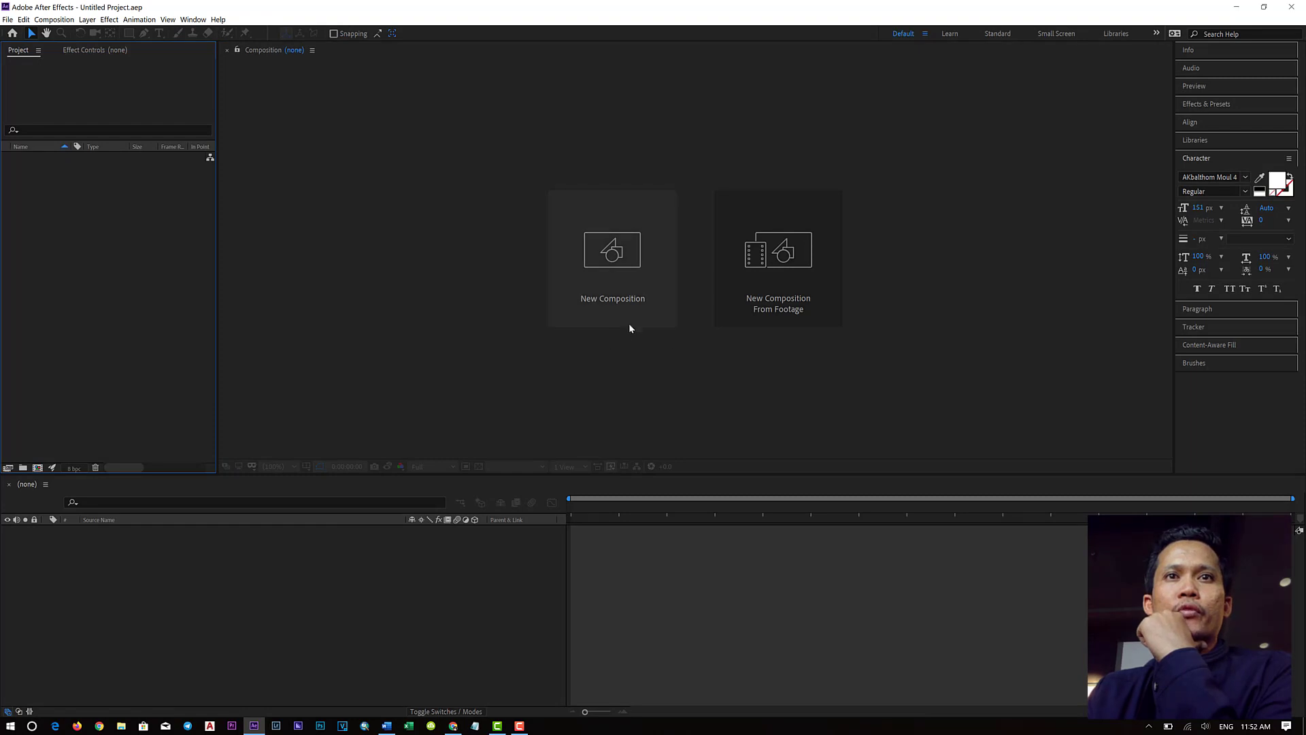
# - Create a new composition named Spectrum with the HDTV 1080 25 preset
pyautogui.click(630, 250)
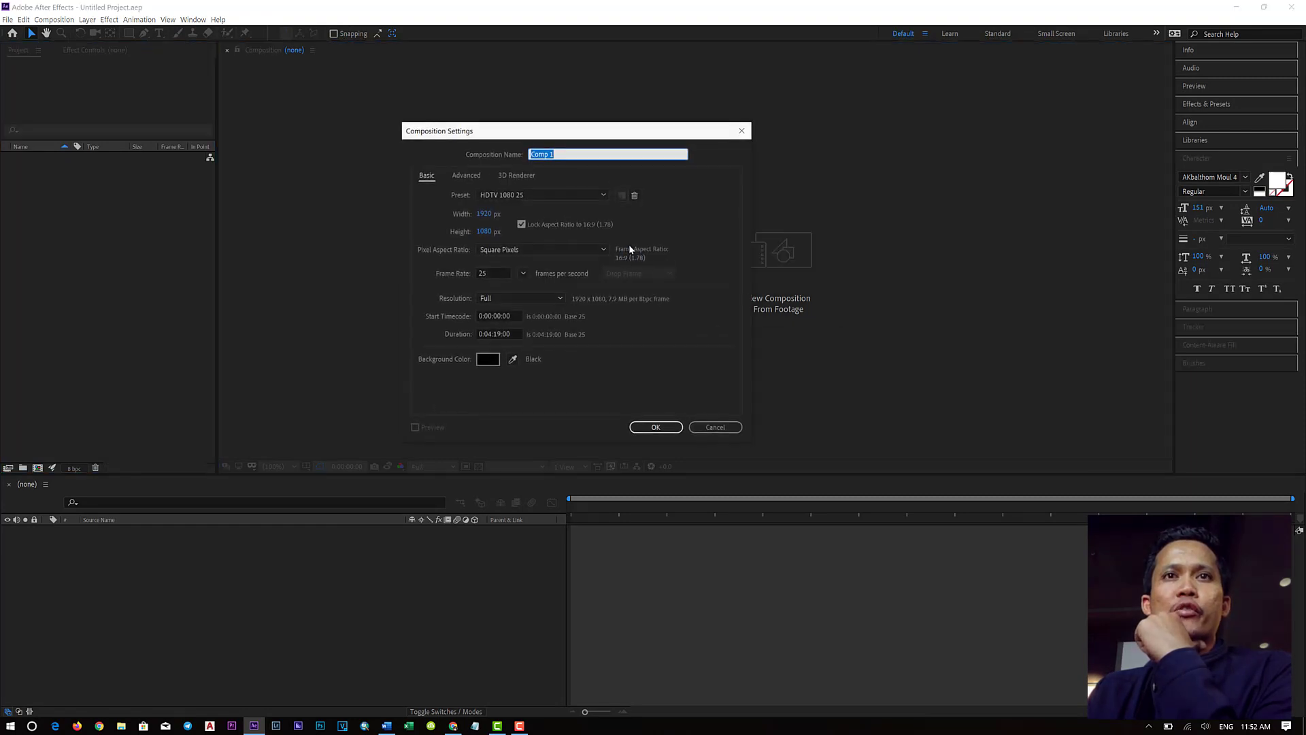
pyautogui.press('XF86MonBrightnessUp')
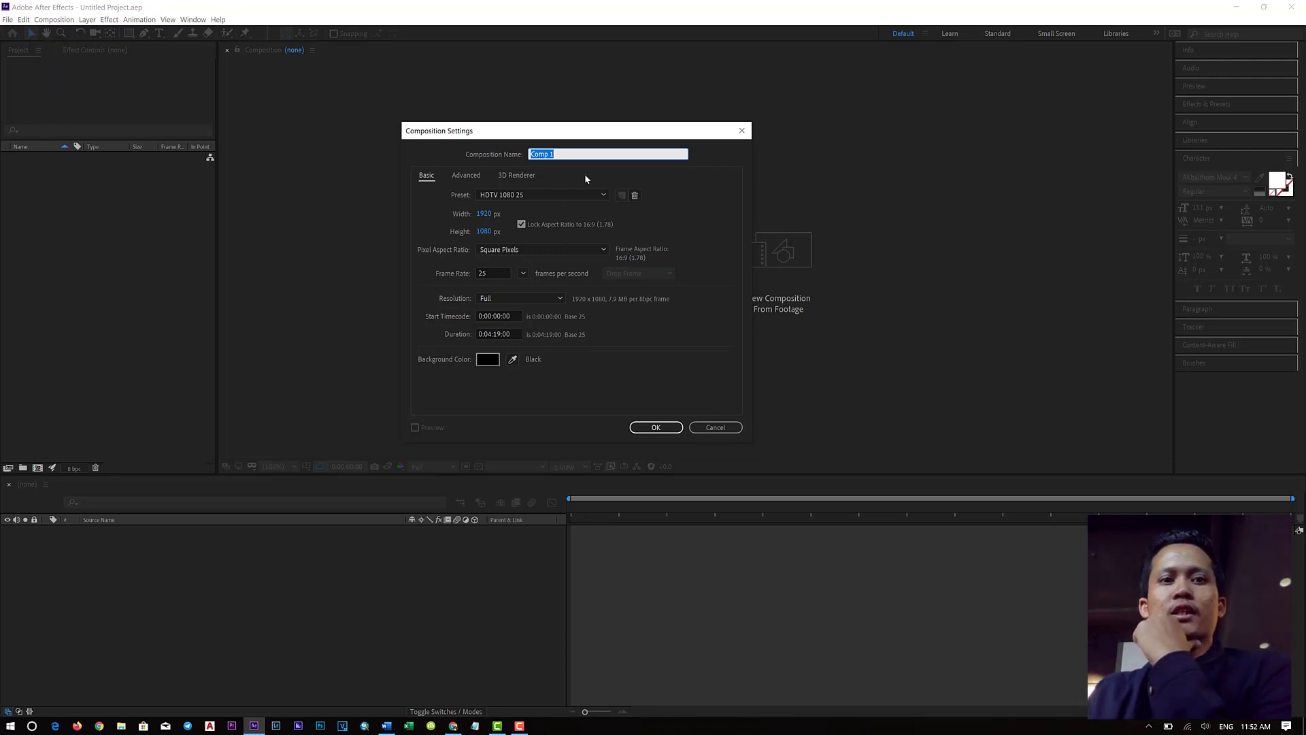
pyautogui.write('S')
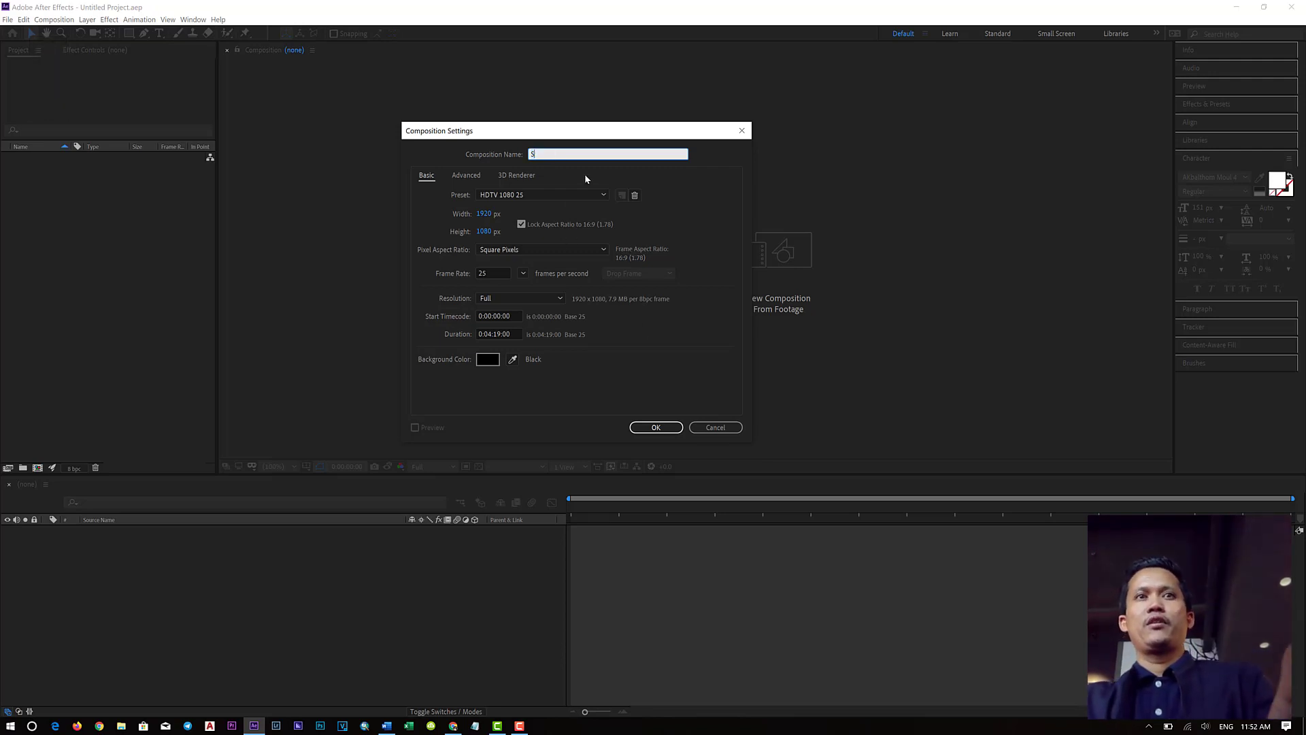
pyautogui.write('pectr')
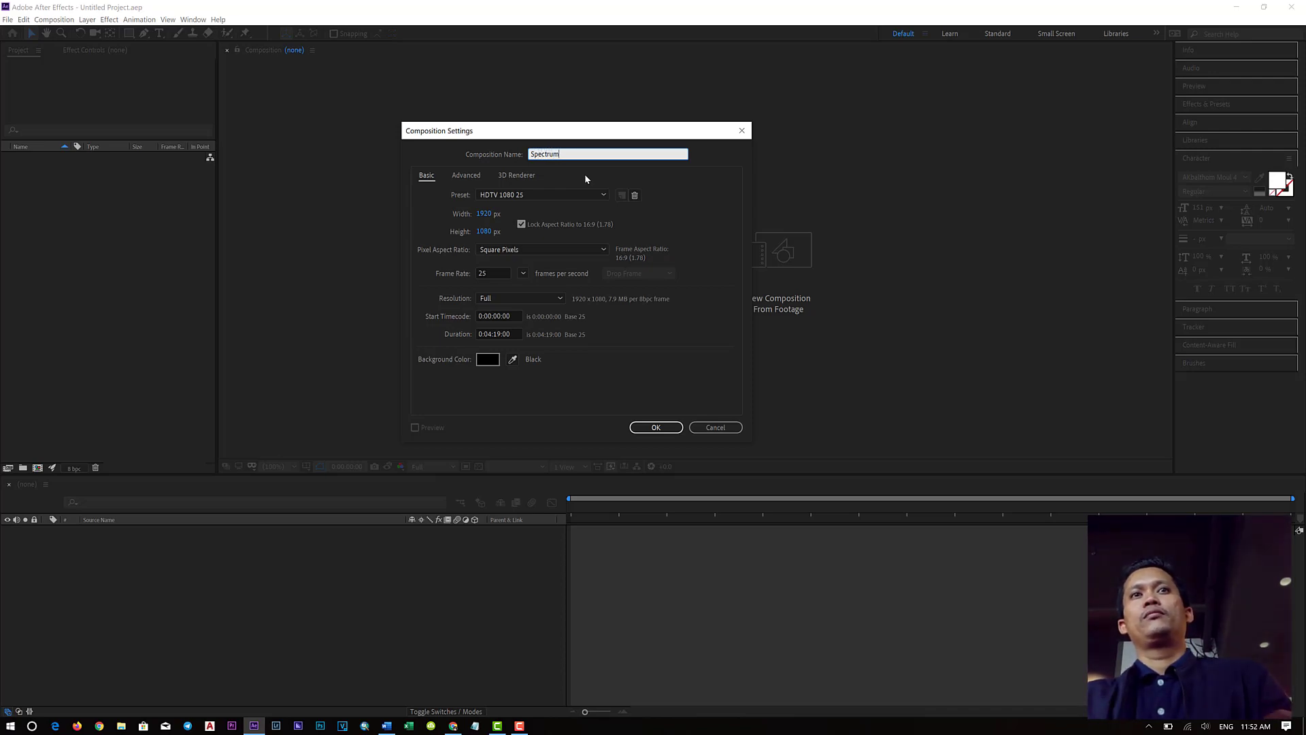
pyautogui.write('um')
pyautogui.press('Return')
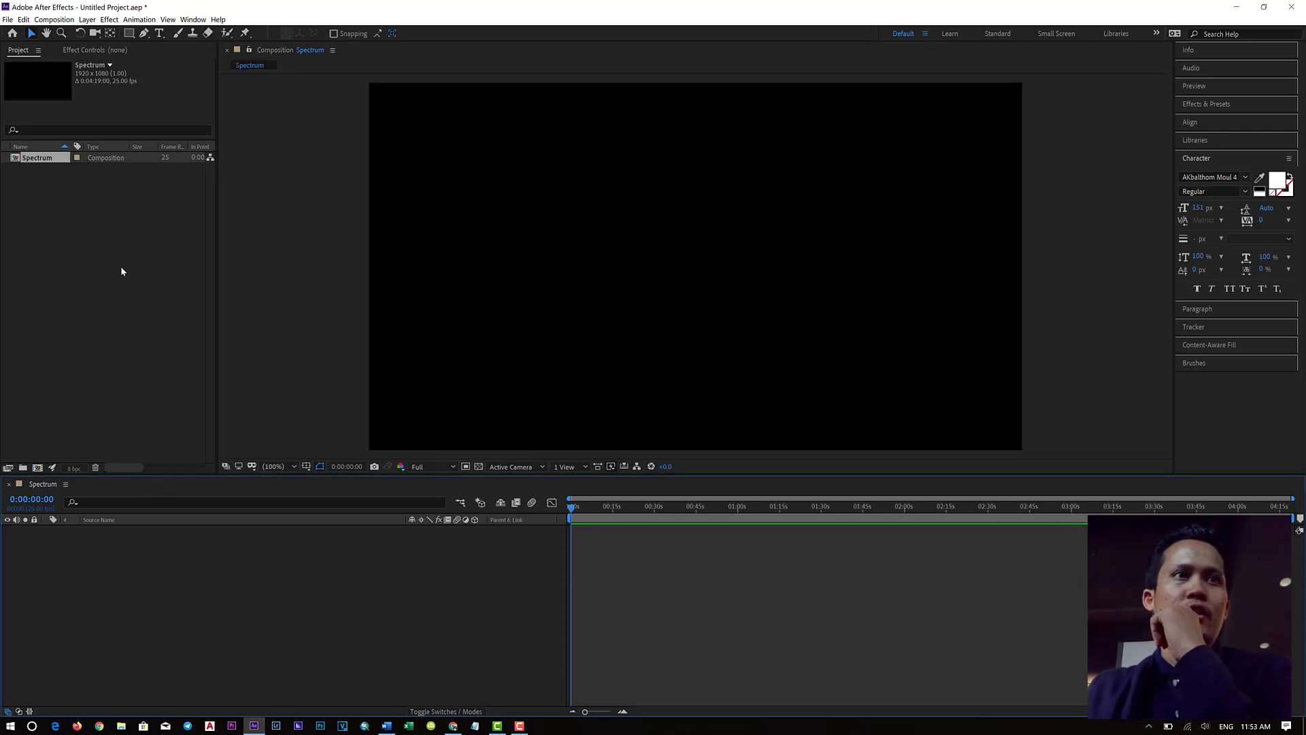
# - Review the Spectrum composition's duration and available presets in its composition settings without changing them
pyautogui.click(54, 19)
pyautogui.click(81, 44)
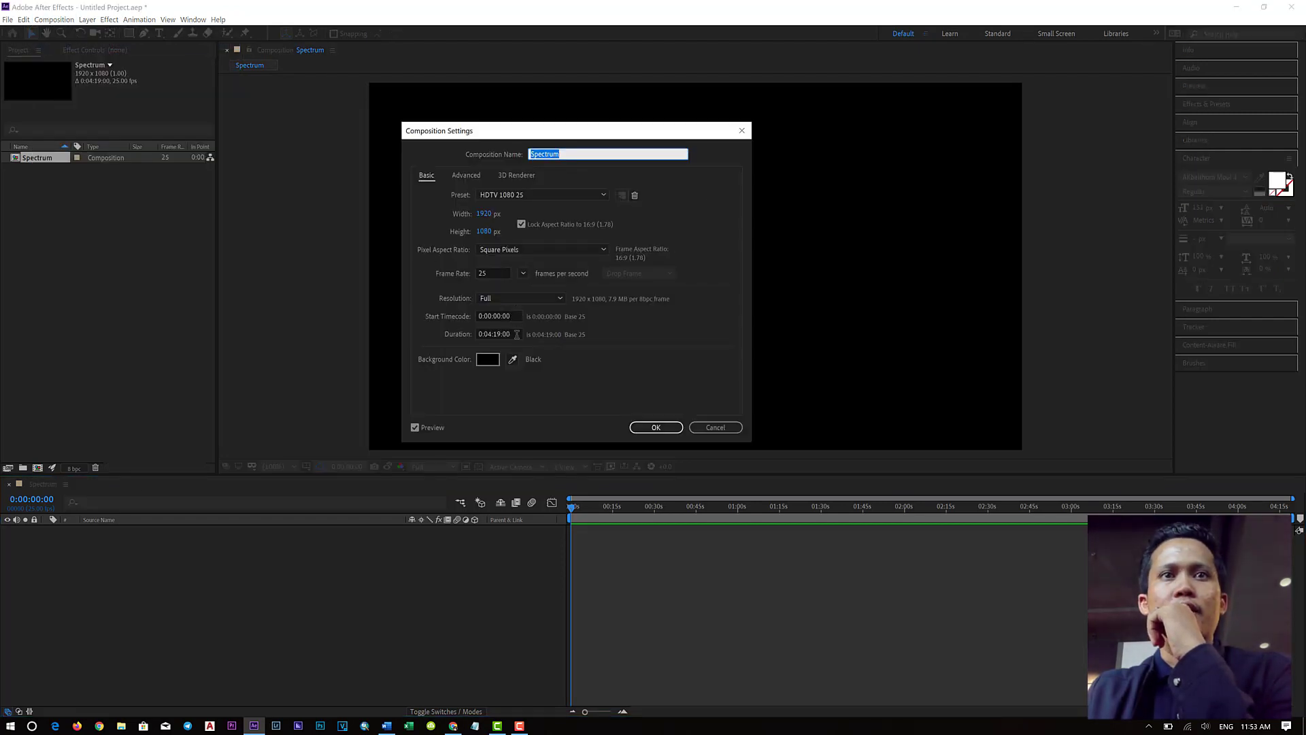
pyautogui.click(517, 334)
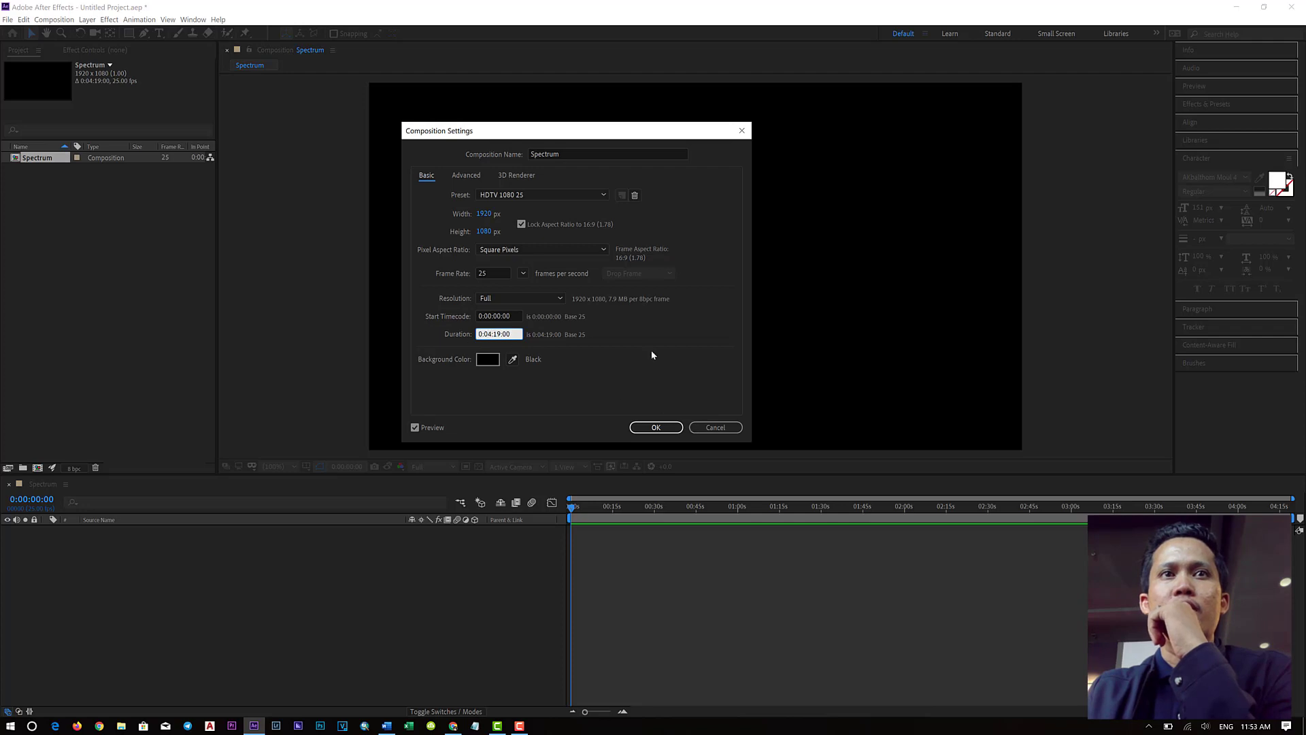
pyautogui.click(589, 154)
pyautogui.click(571, 196)
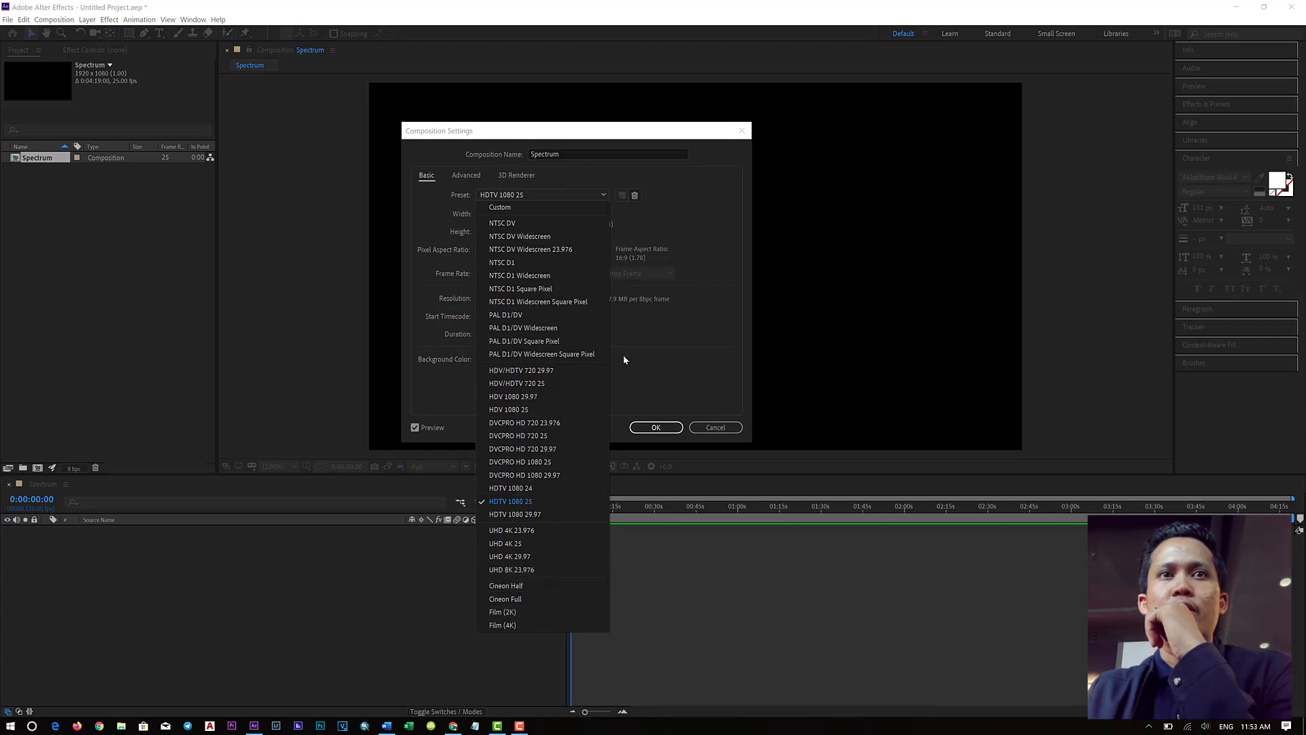
pyautogui.click(695, 343)
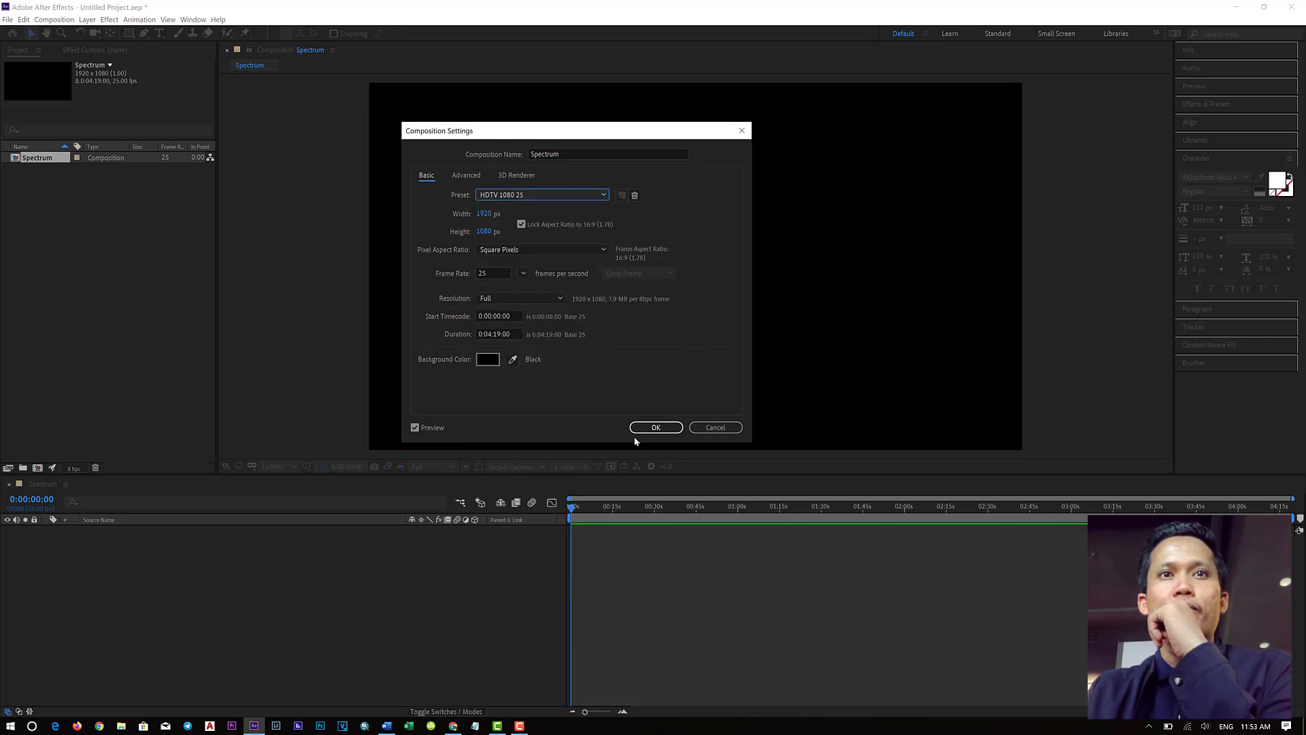
pyautogui.click(694, 428)
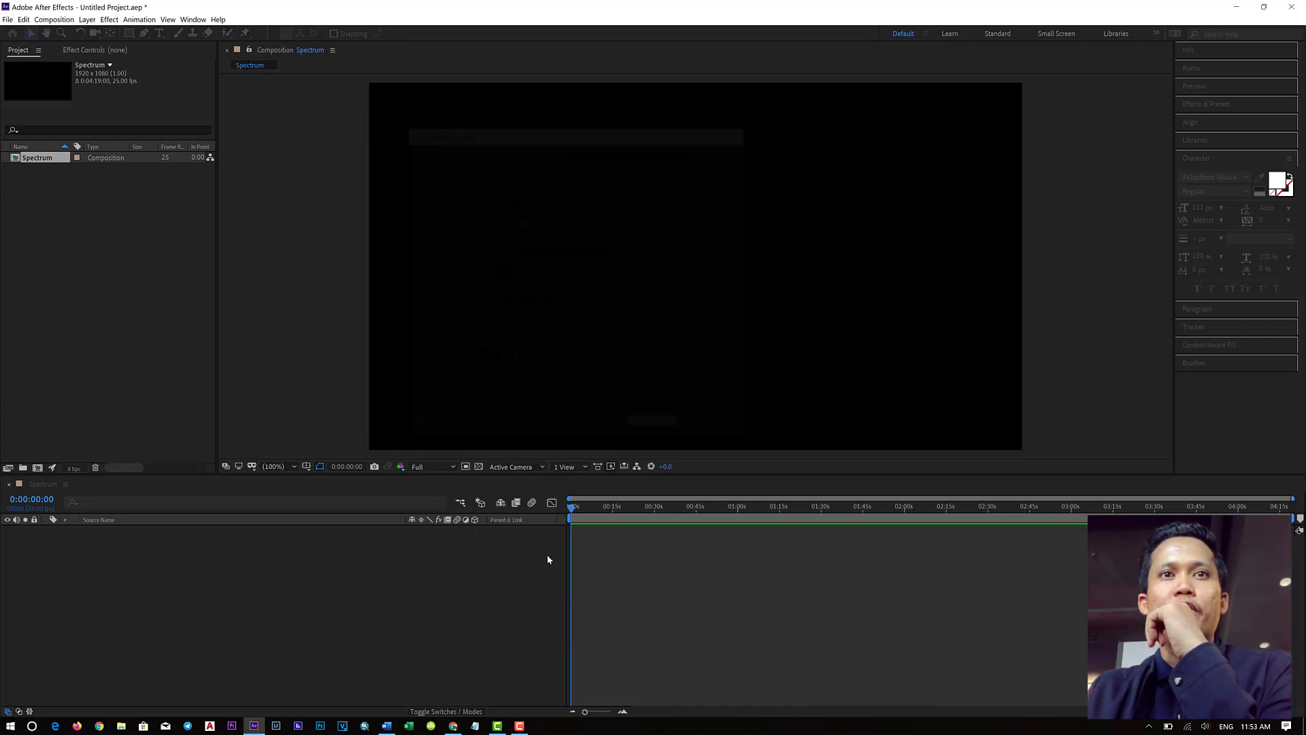
# - Import the nature mountain forest 4K wallpaper JPG from the Downloads folder into the project
pyautogui.rightClick(59, 207)
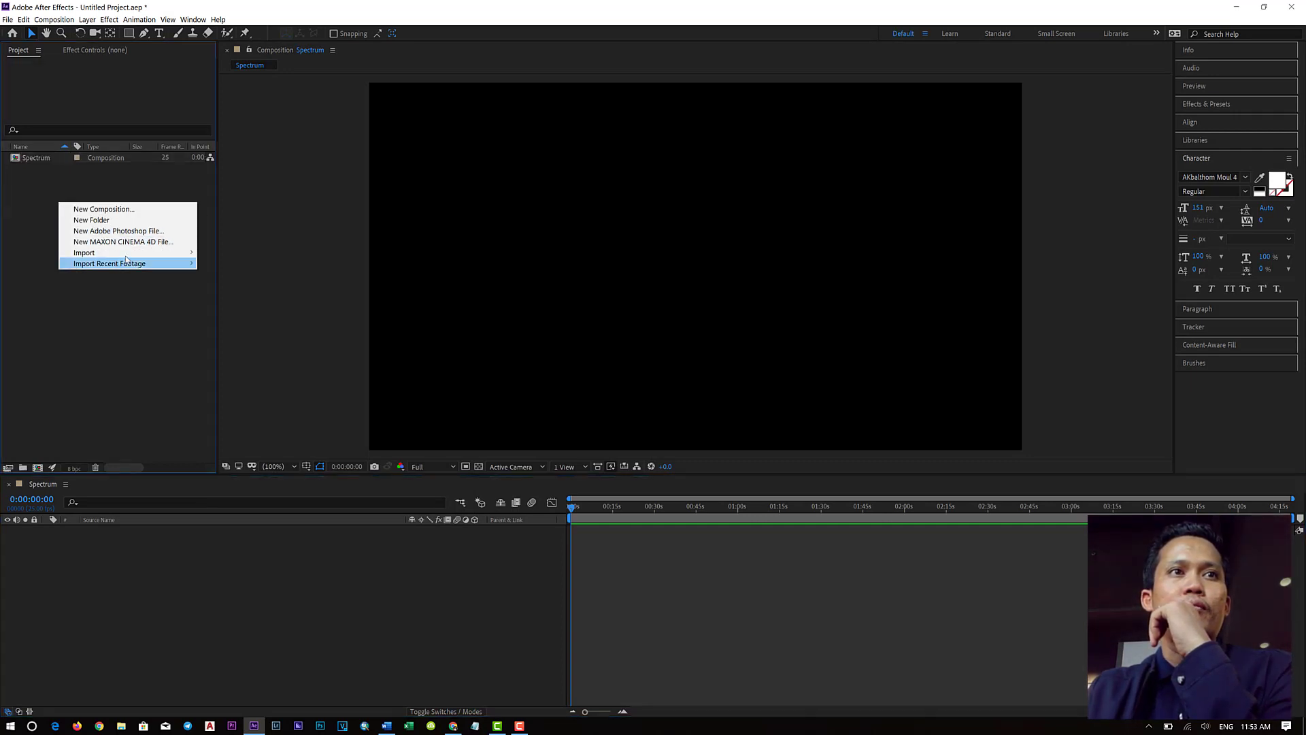
pyautogui.moveTo(130, 252)
pyautogui.click(227, 256)
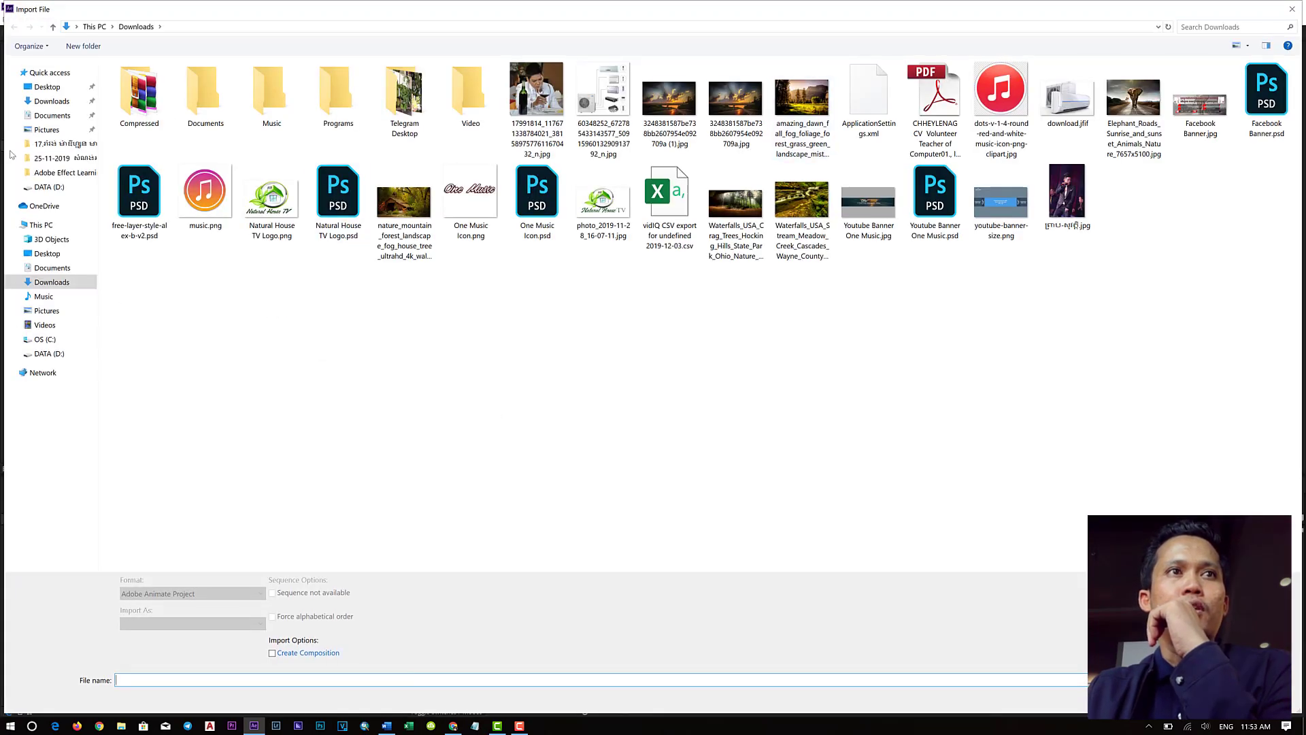
pyautogui.click(56, 102)
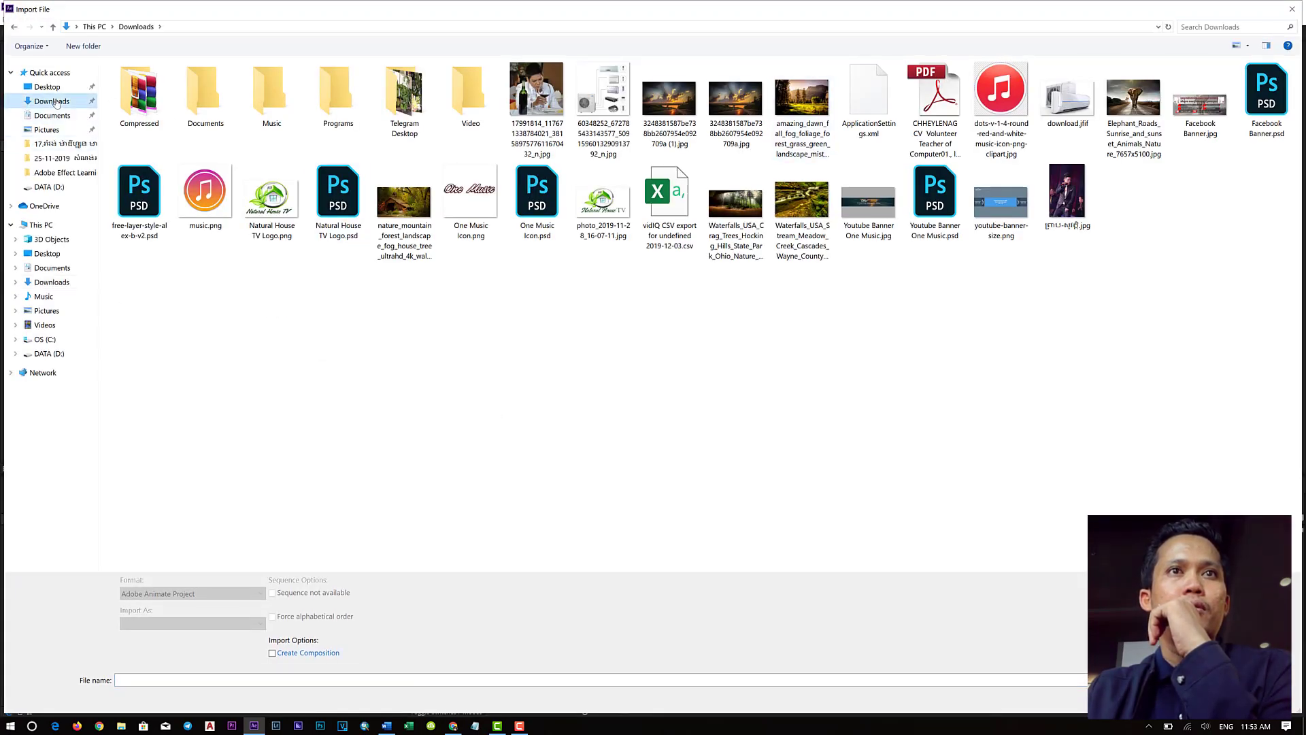
pyautogui.doubleClick(429, 253)
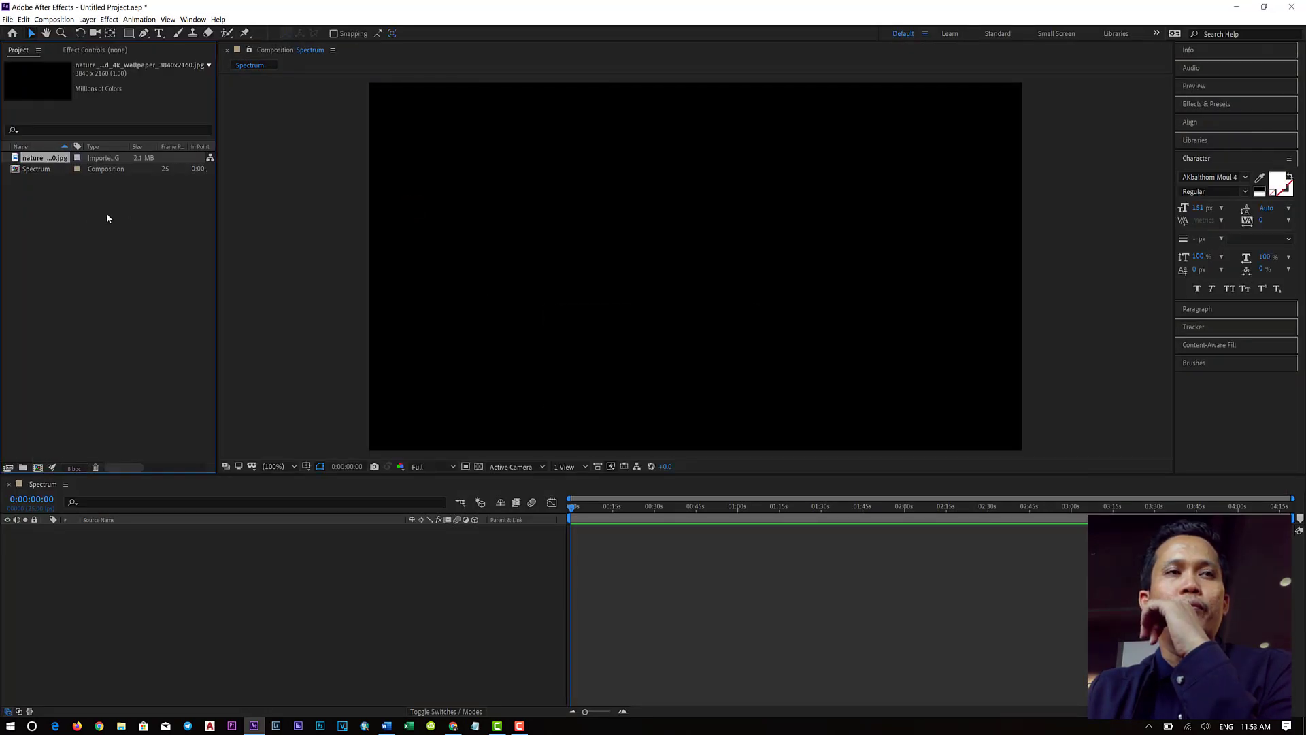
# - Start another file import and browse to the first singer's folder inside All MP3 on the DATA (D:) drive
pyautogui.rightClick(41, 211)
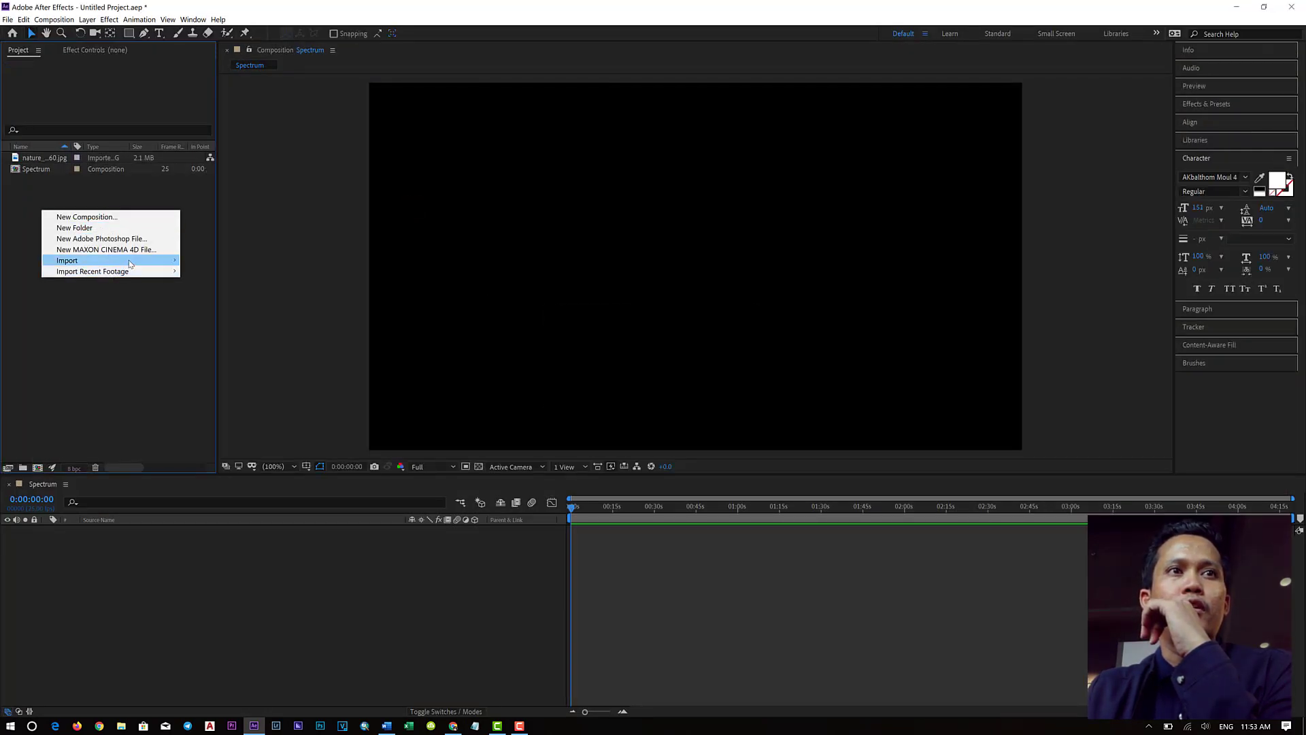
pyautogui.moveTo(131, 264)
pyautogui.click(231, 257)
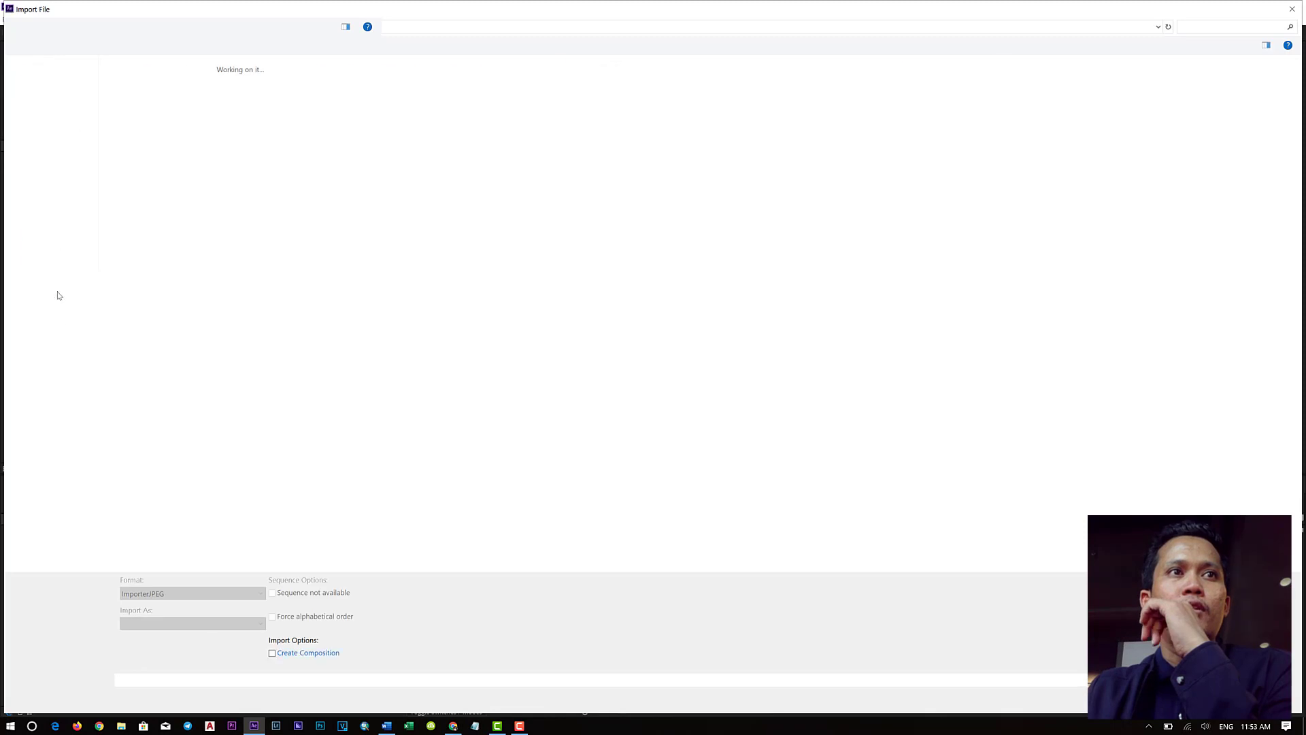
pyautogui.click(49, 354)
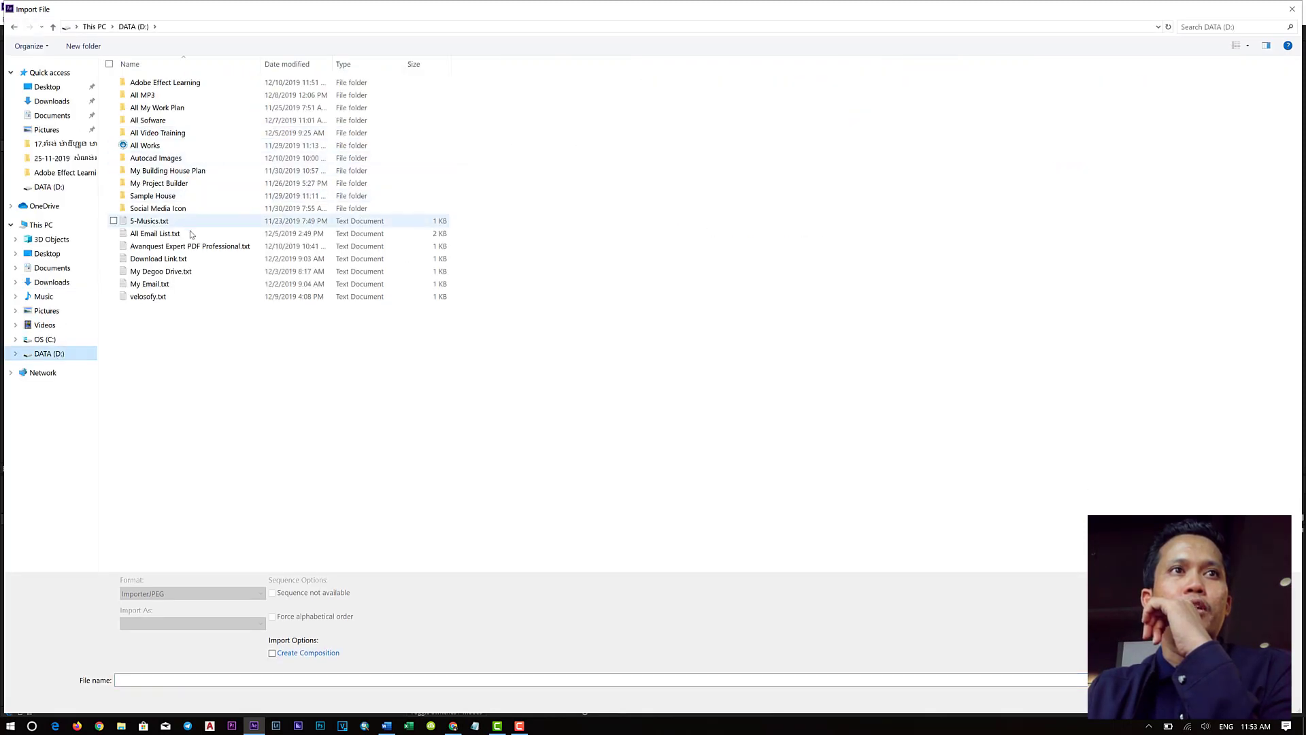
pyautogui.click(47, 87)
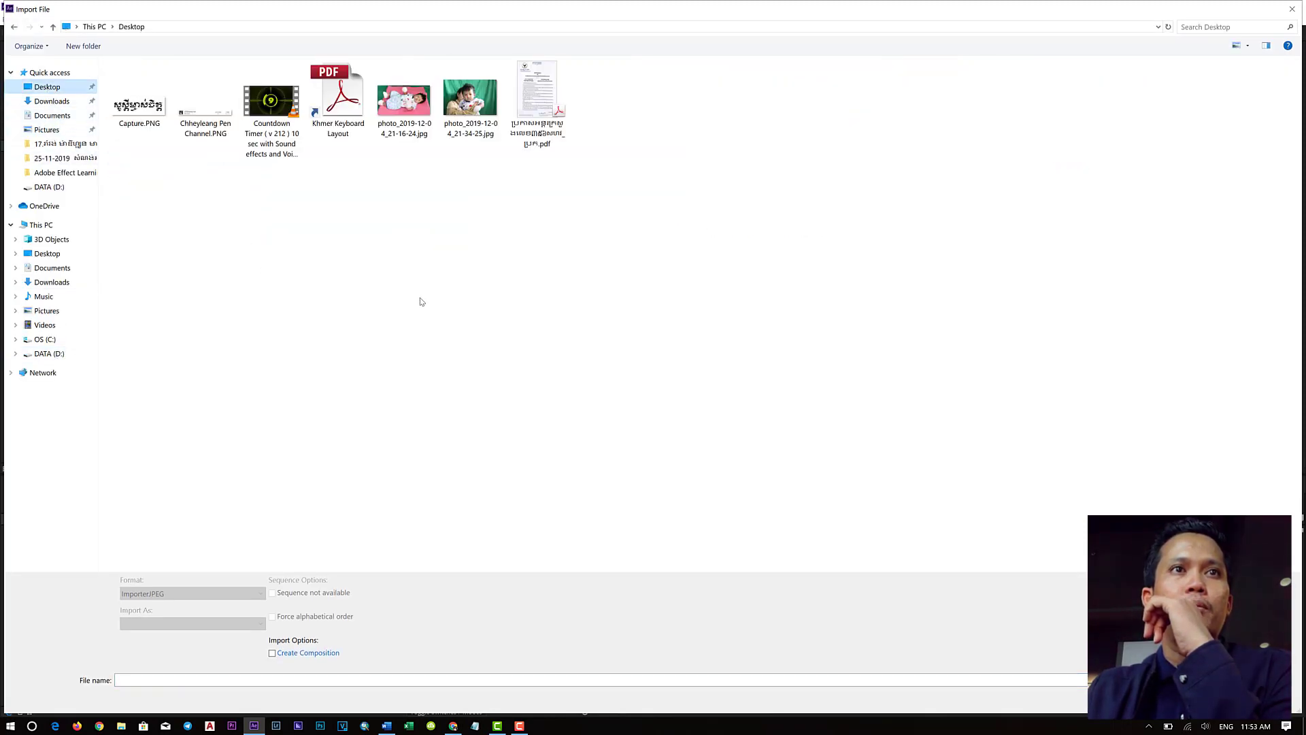
pyautogui.click(53, 103)
pyautogui.click(59, 357)
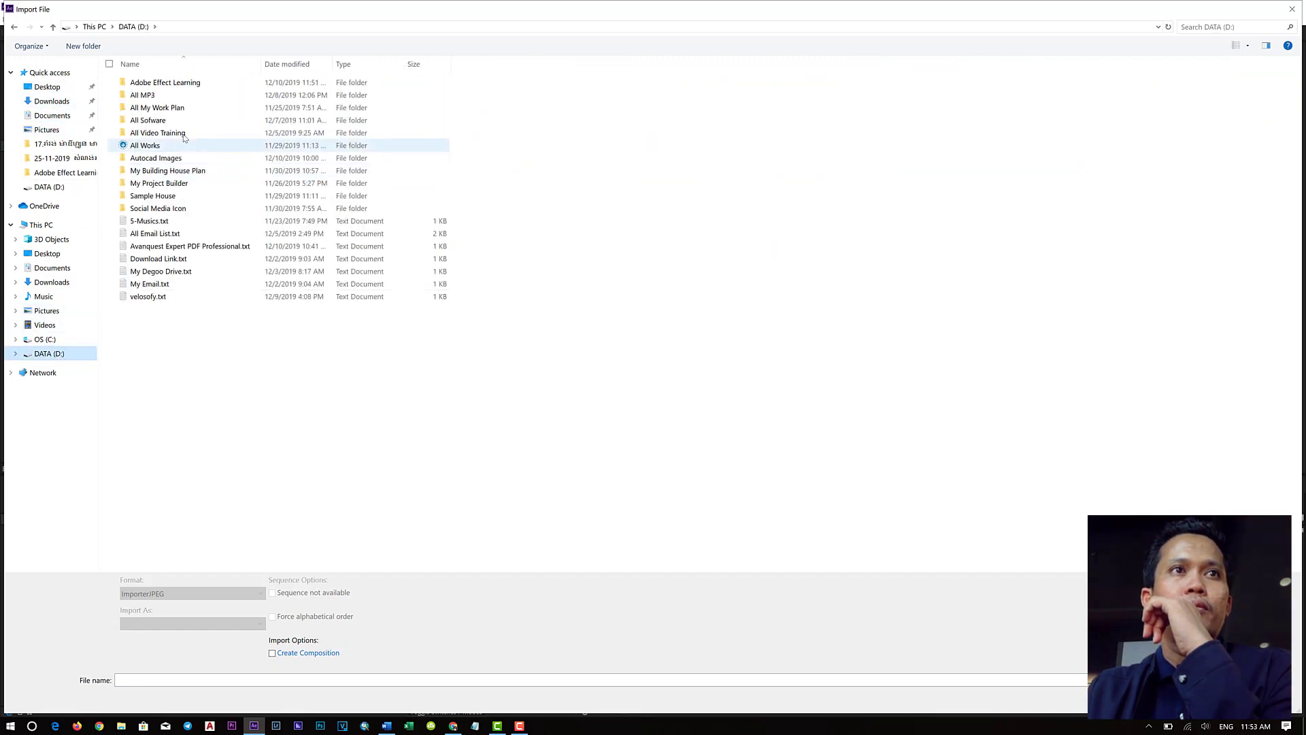
pyautogui.doubleClick(173, 108)
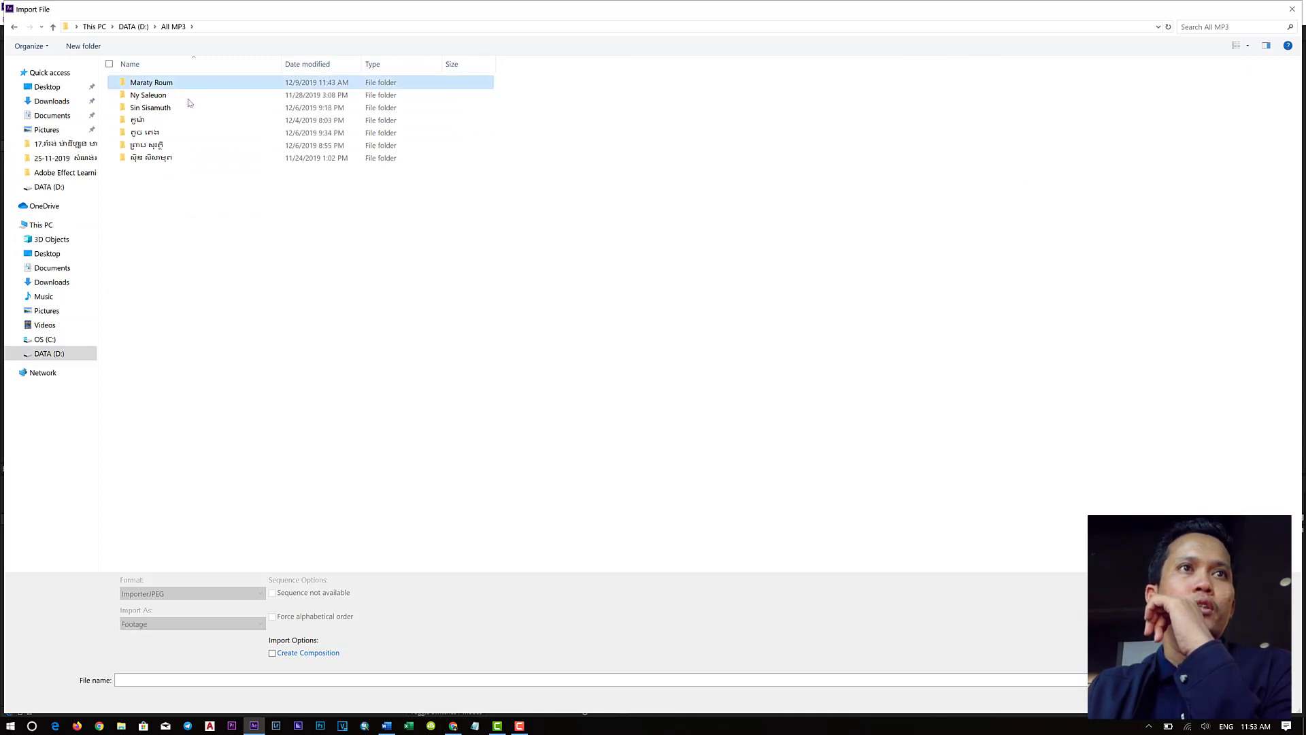
pyautogui.doubleClick(180, 85)
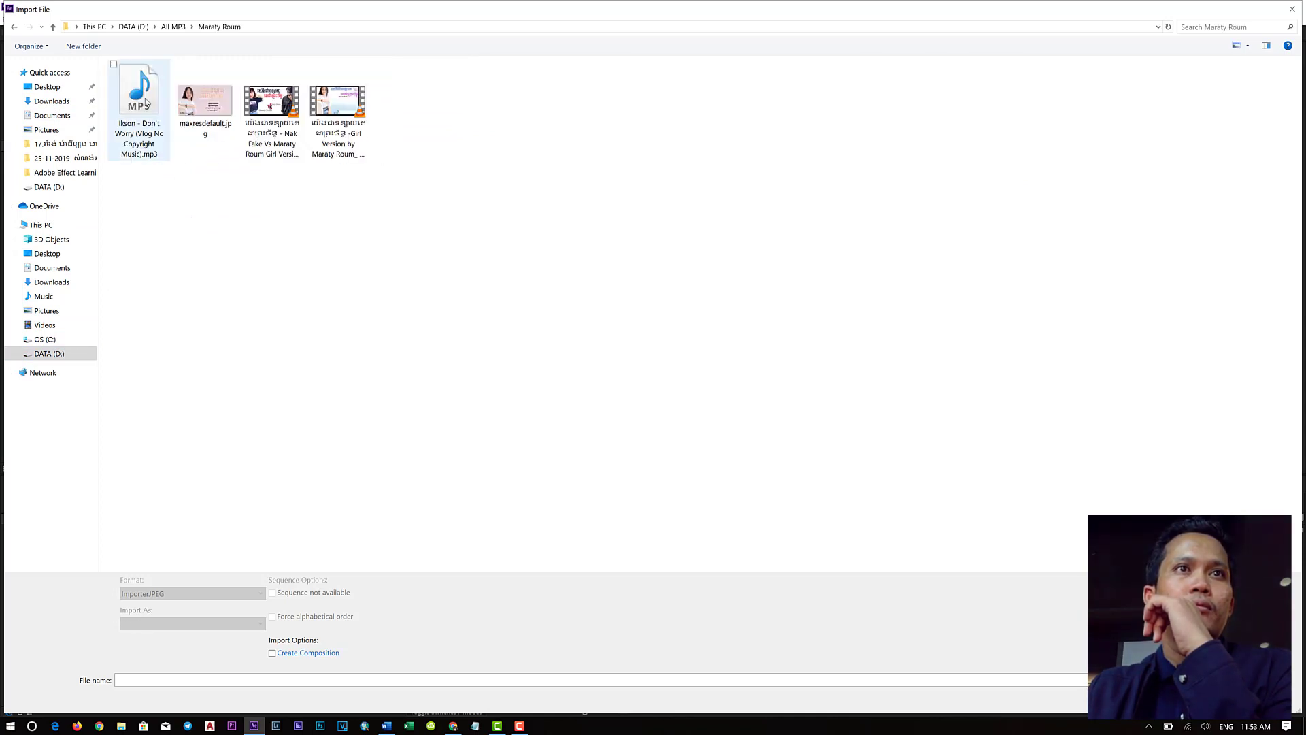
# - Import the Girl Version Lyric Audio MP4 video as footage
pyautogui.click(272, 102)
pyautogui.click(345, 114)
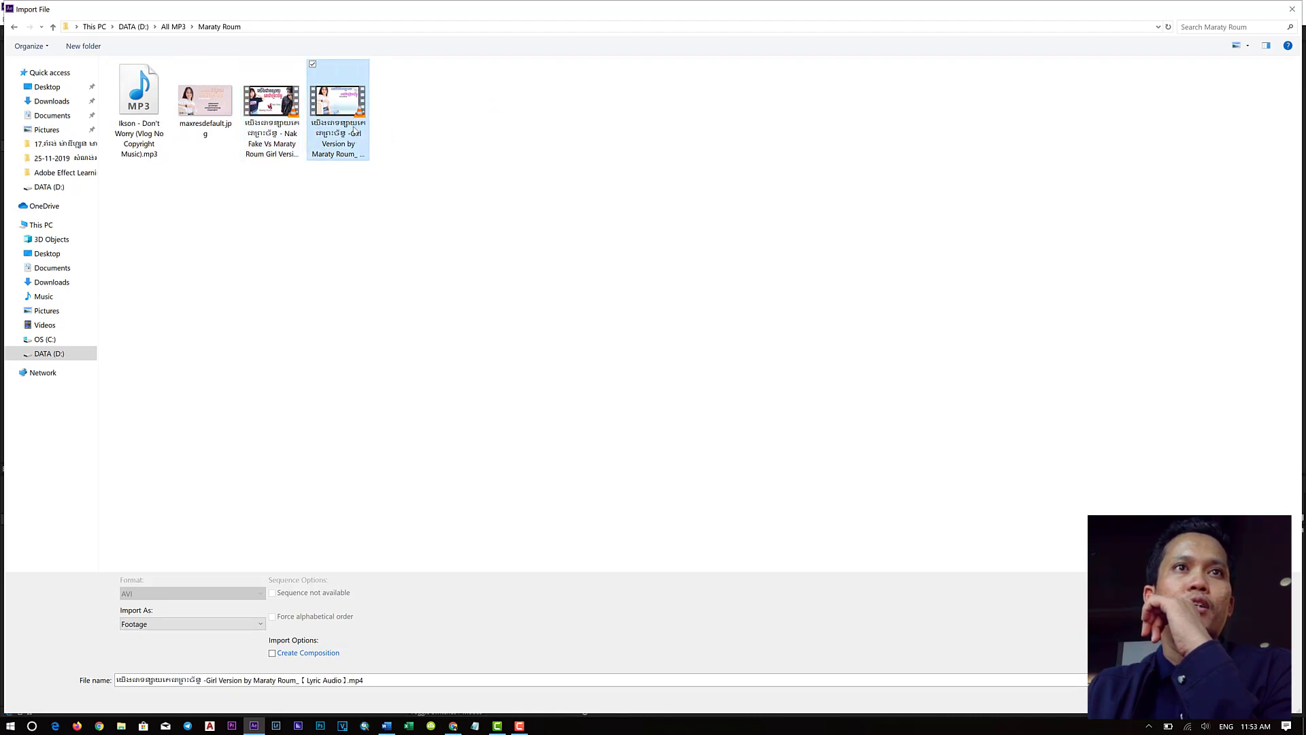
pyautogui.click(353, 130)
pyautogui.rightClick(353, 130)
pyautogui.click(301, 159)
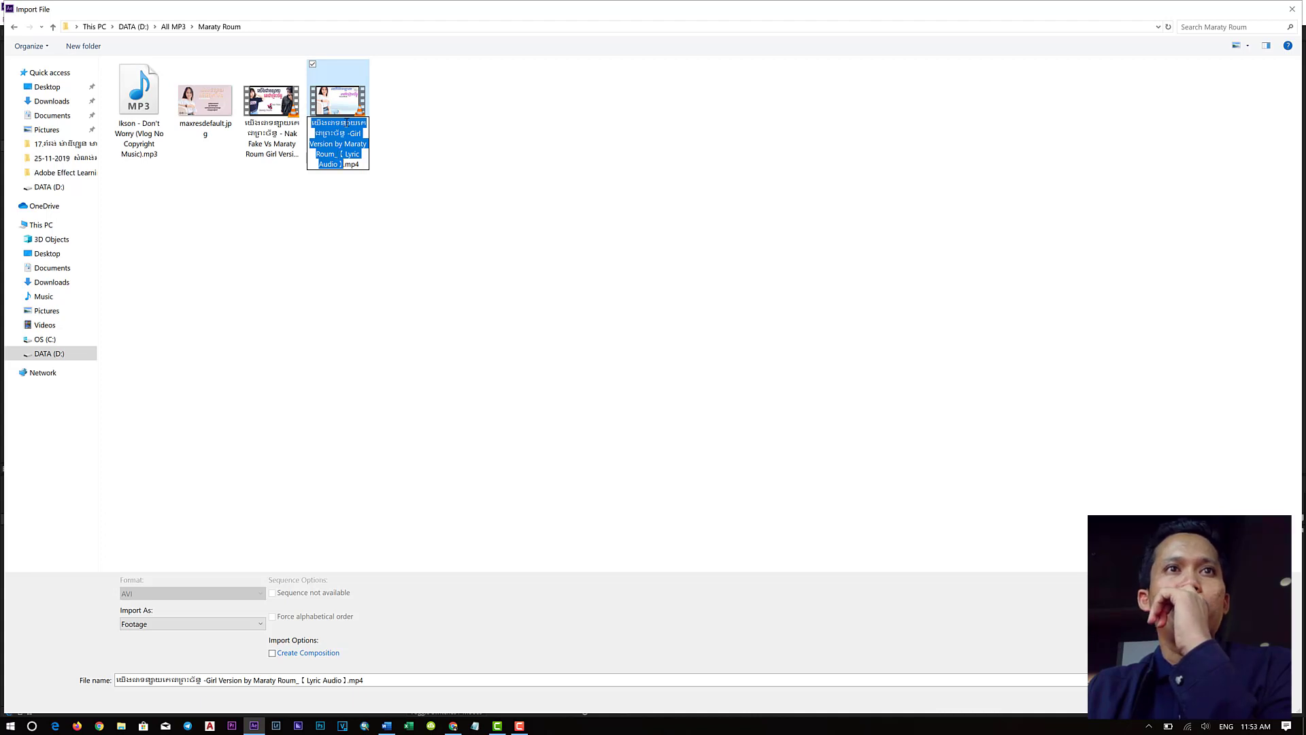
pyautogui.press('Return')
pyautogui.press('Return')
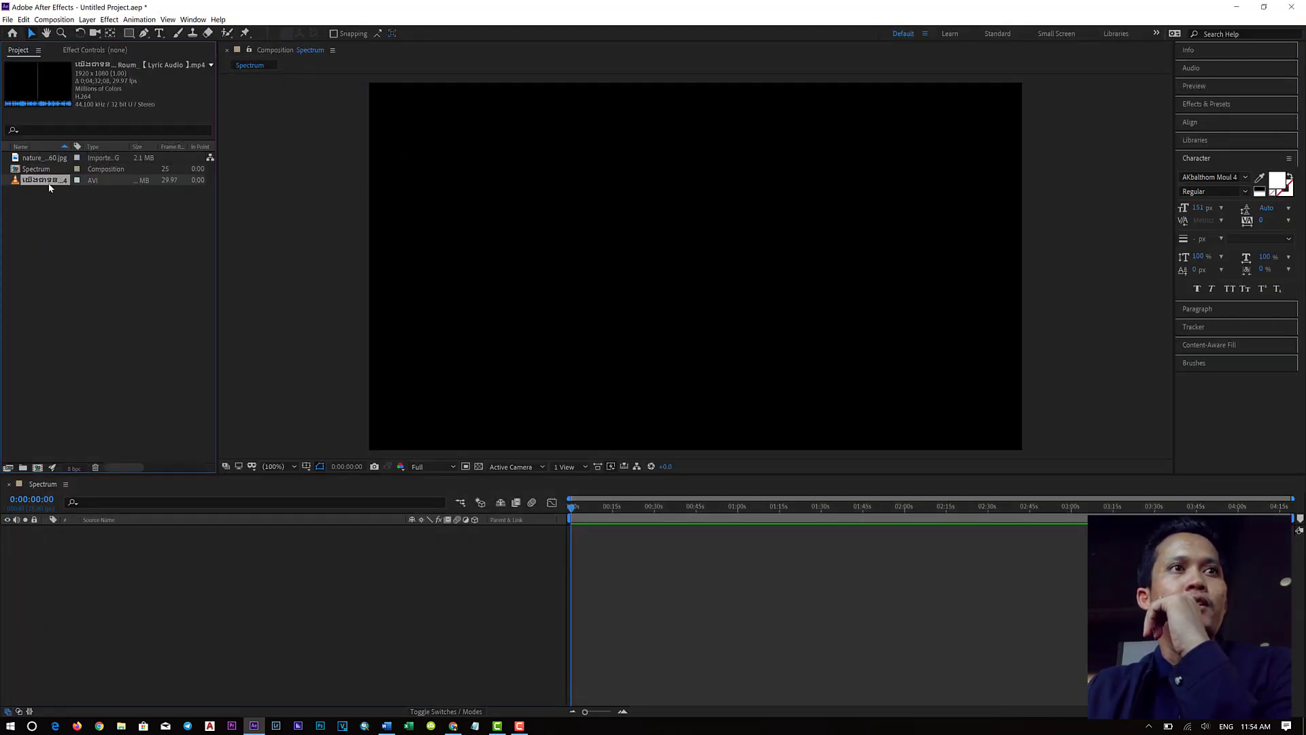
# - Add the lyric video to the Spectrum timeline and move the current time to 0:03:47:07
pyautogui.moveTo(46, 180); pyautogui.dragTo(184, 585)
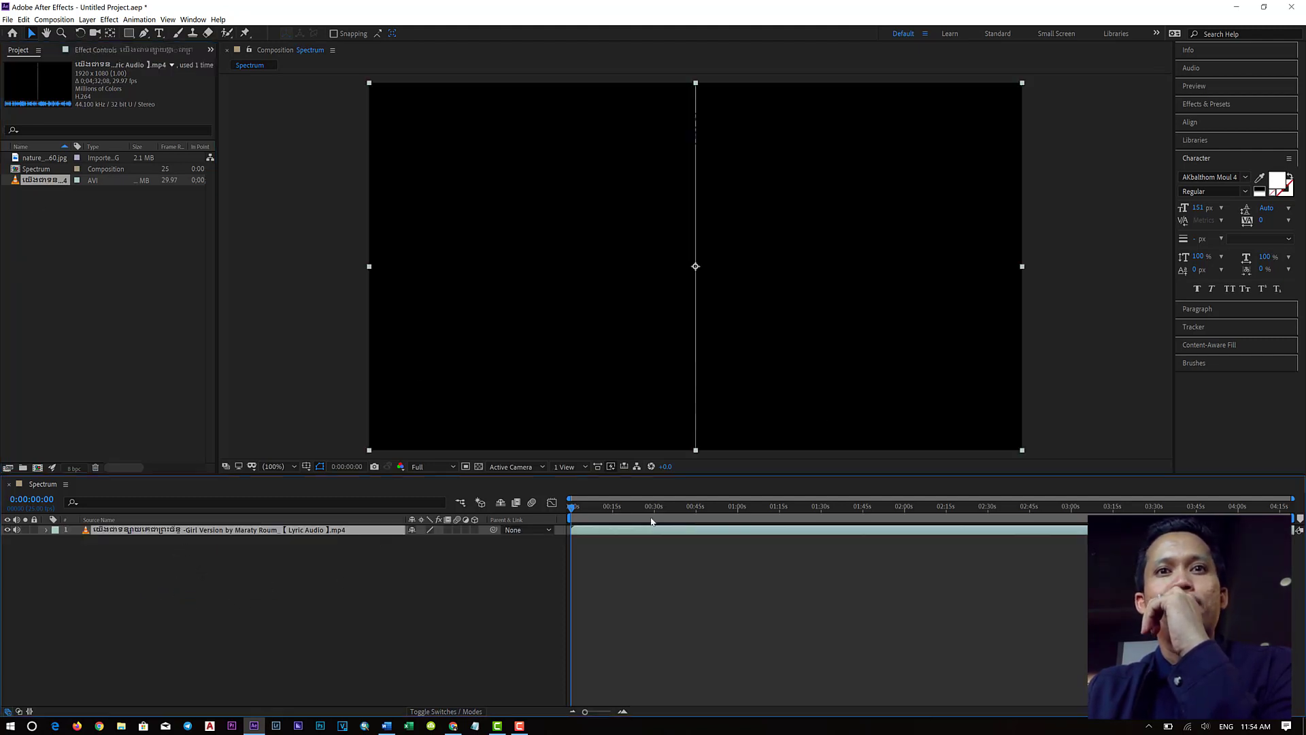
pyautogui.moveTo(573, 512); pyautogui.dragTo(1202, 505)
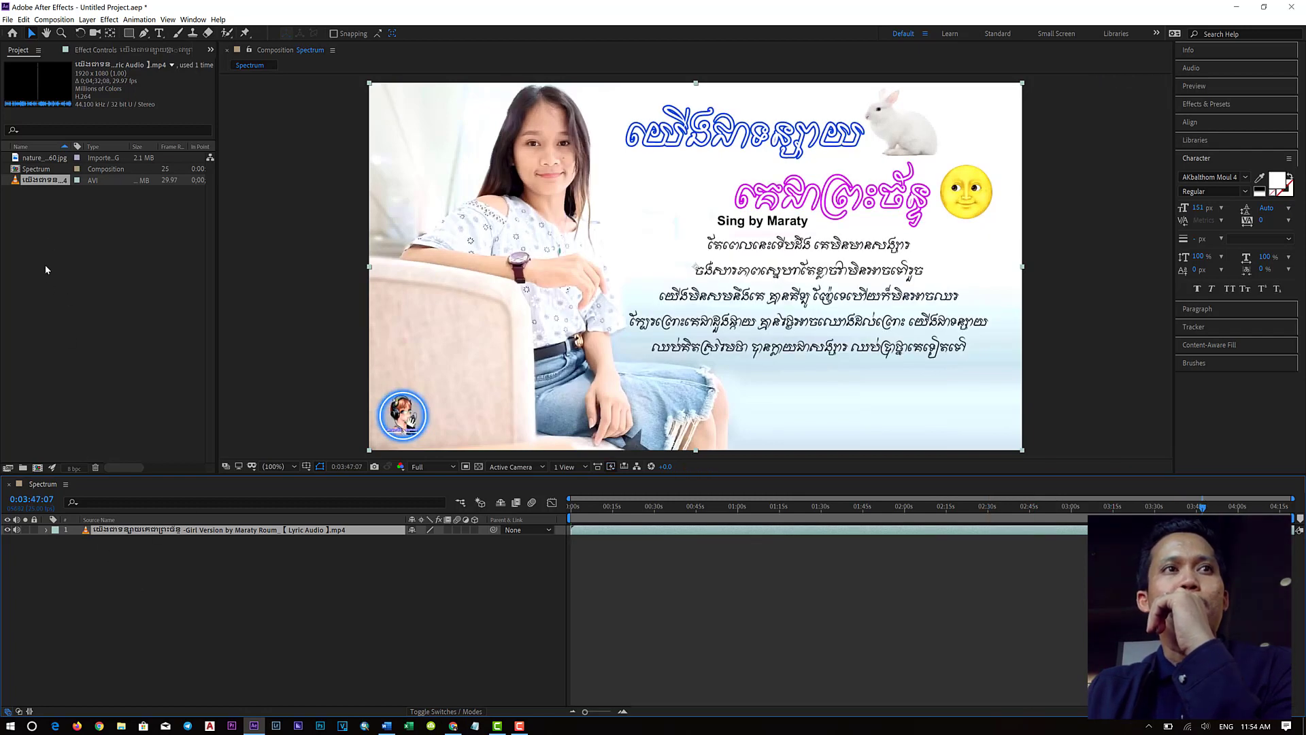
# - Play the Girl Version MP4 in Windows Media Player from the file import window to check its length, then close both
pyautogui.rightClick(56, 182)
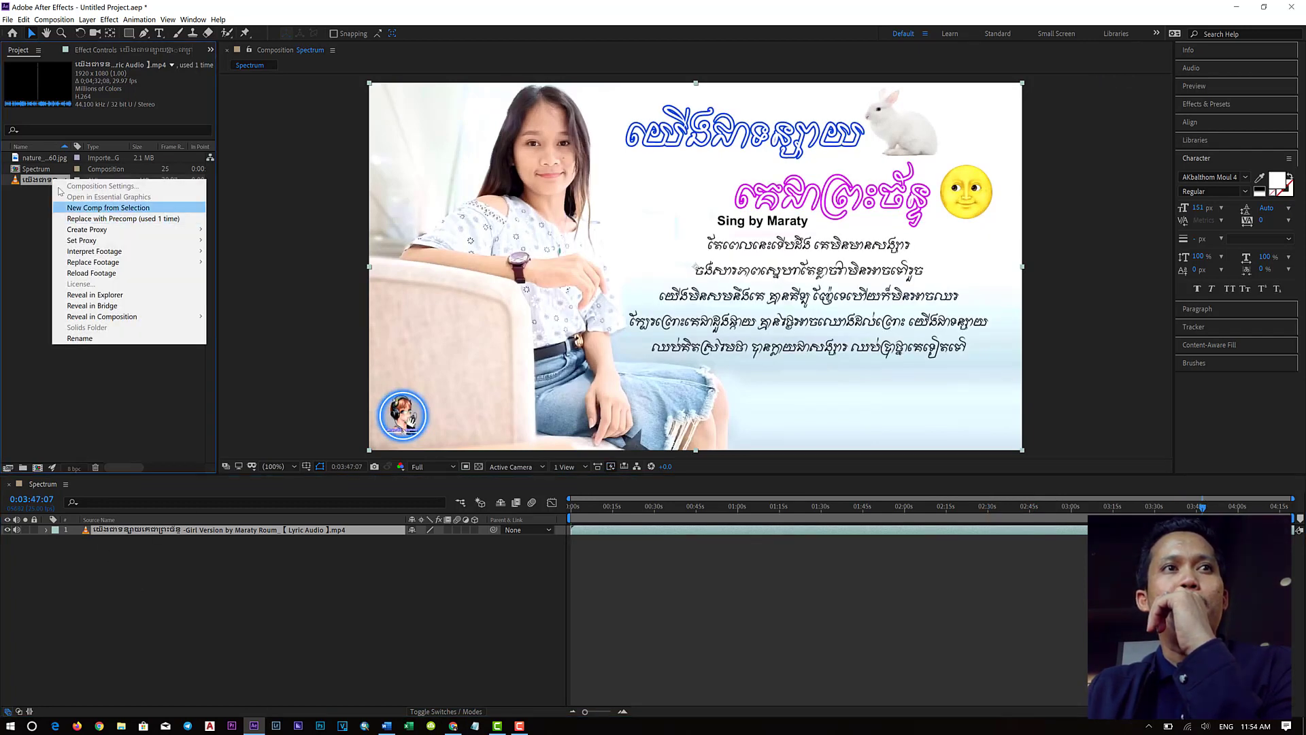
pyautogui.rightClick(24, 204)
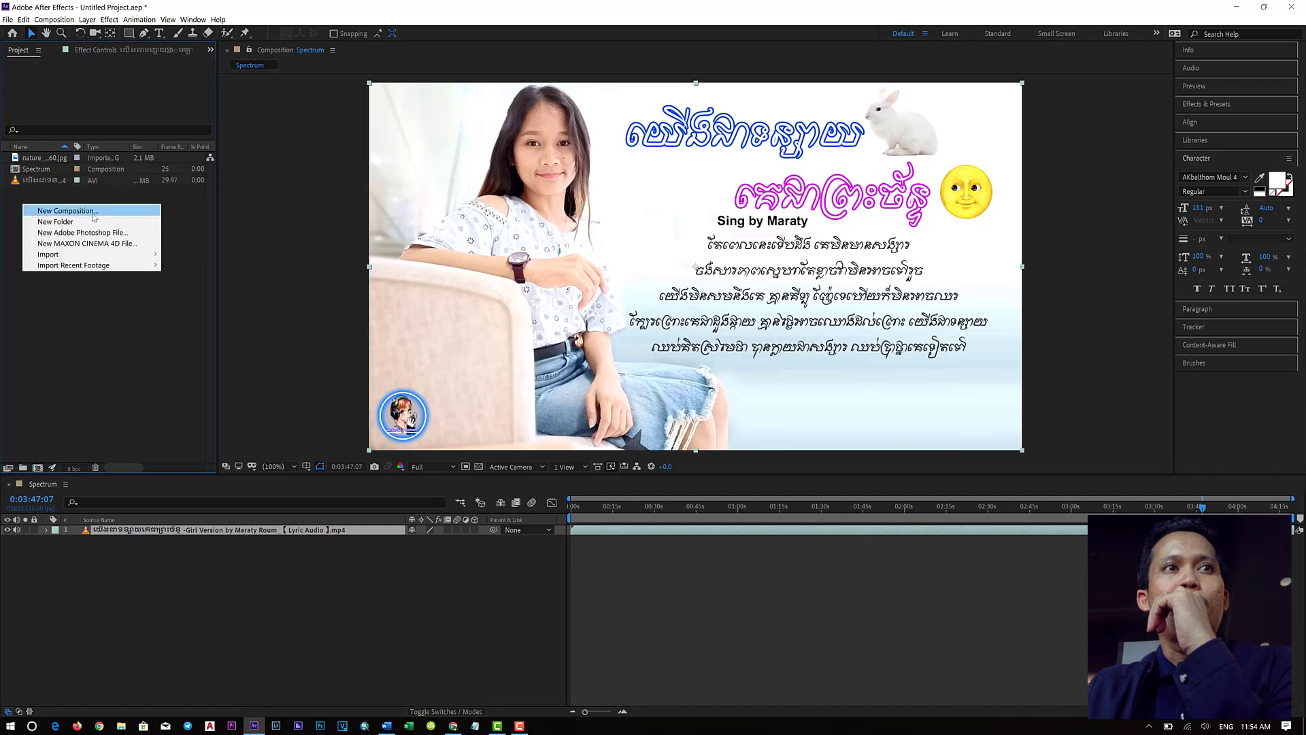
pyautogui.moveTo(111, 264)
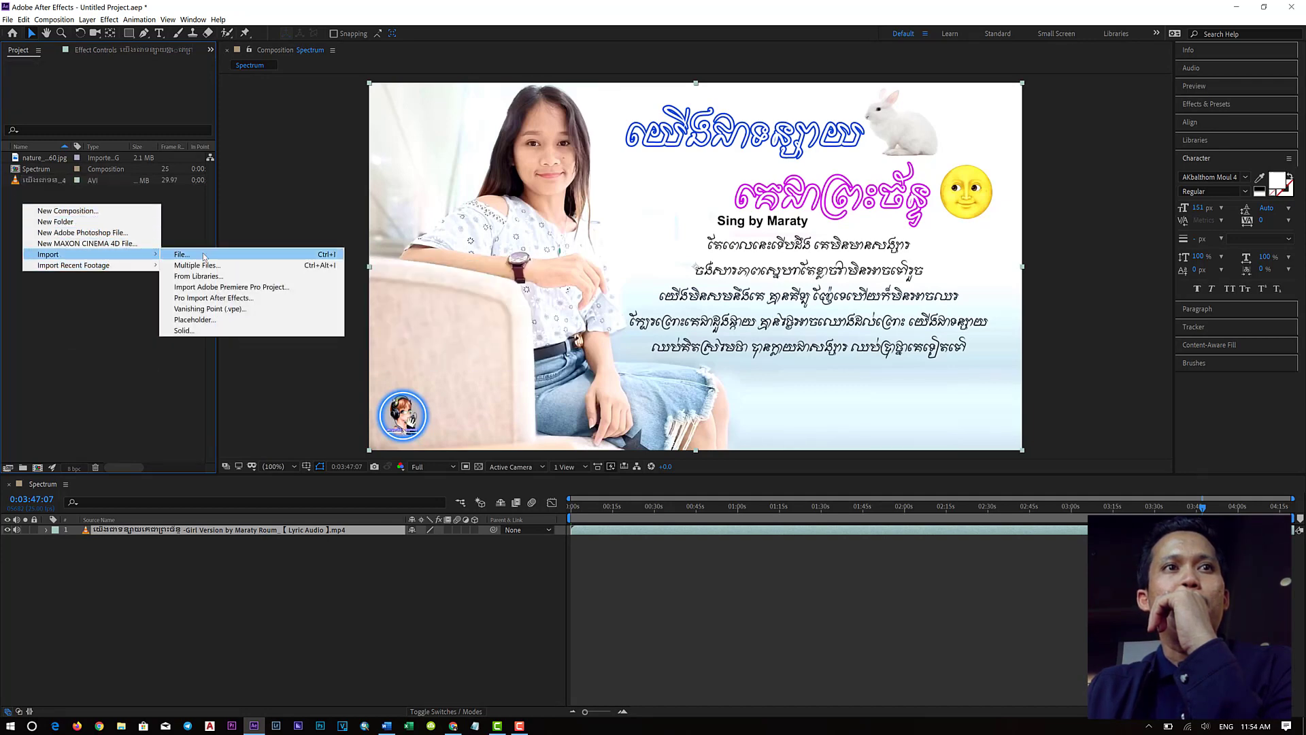
pyautogui.click(207, 255)
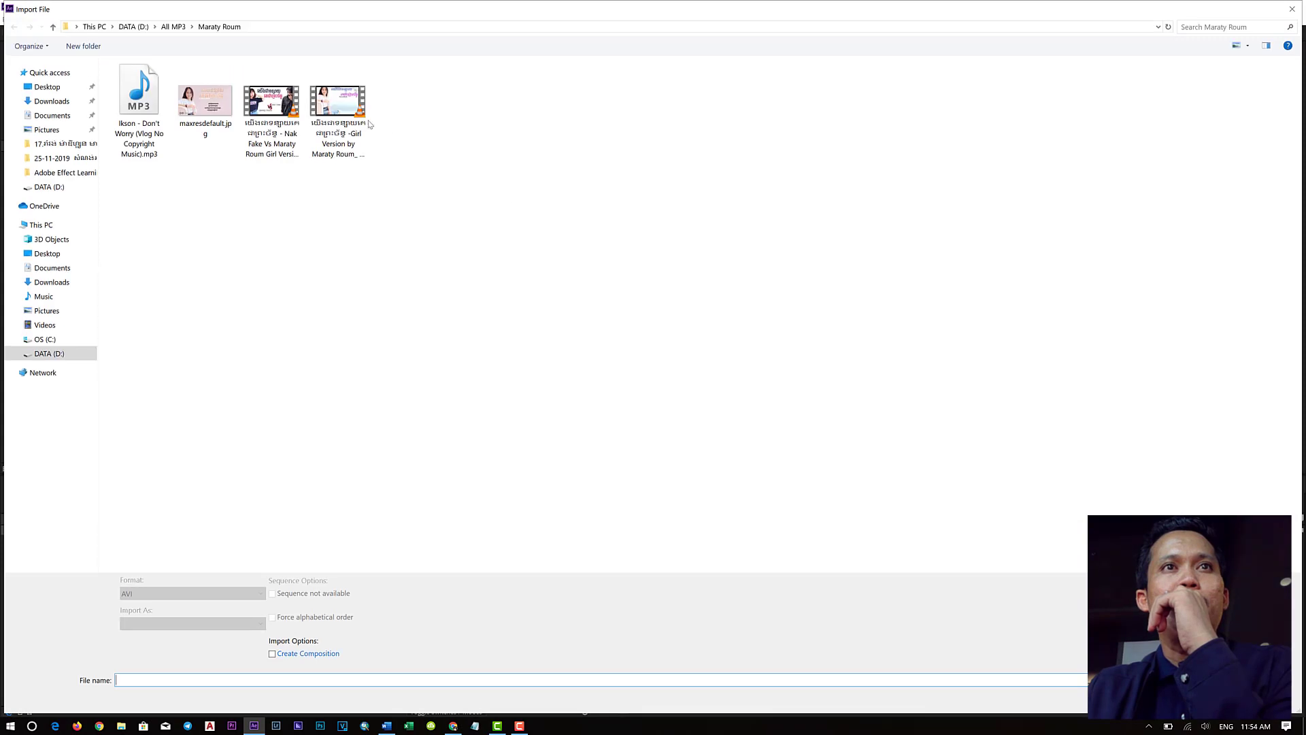
pyautogui.click(330, 101)
pyautogui.rightClick(330, 101)
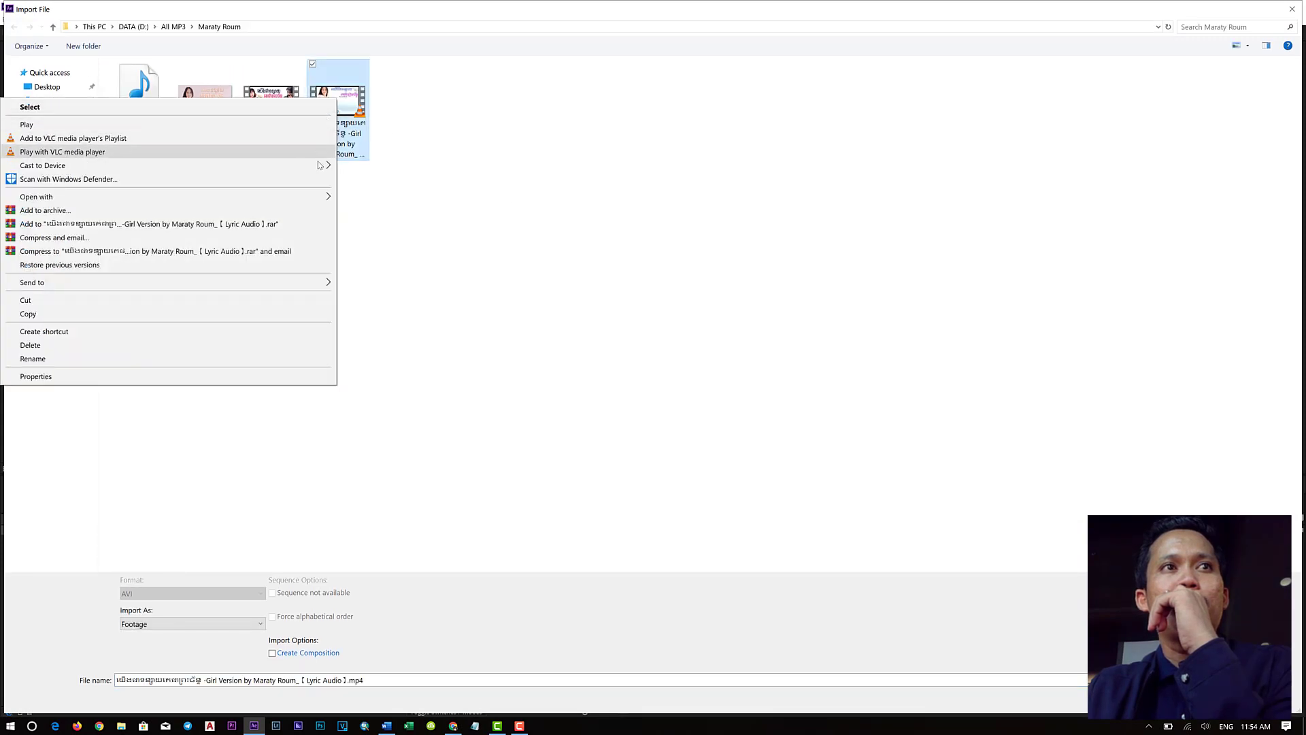
pyautogui.moveTo(328, 197)
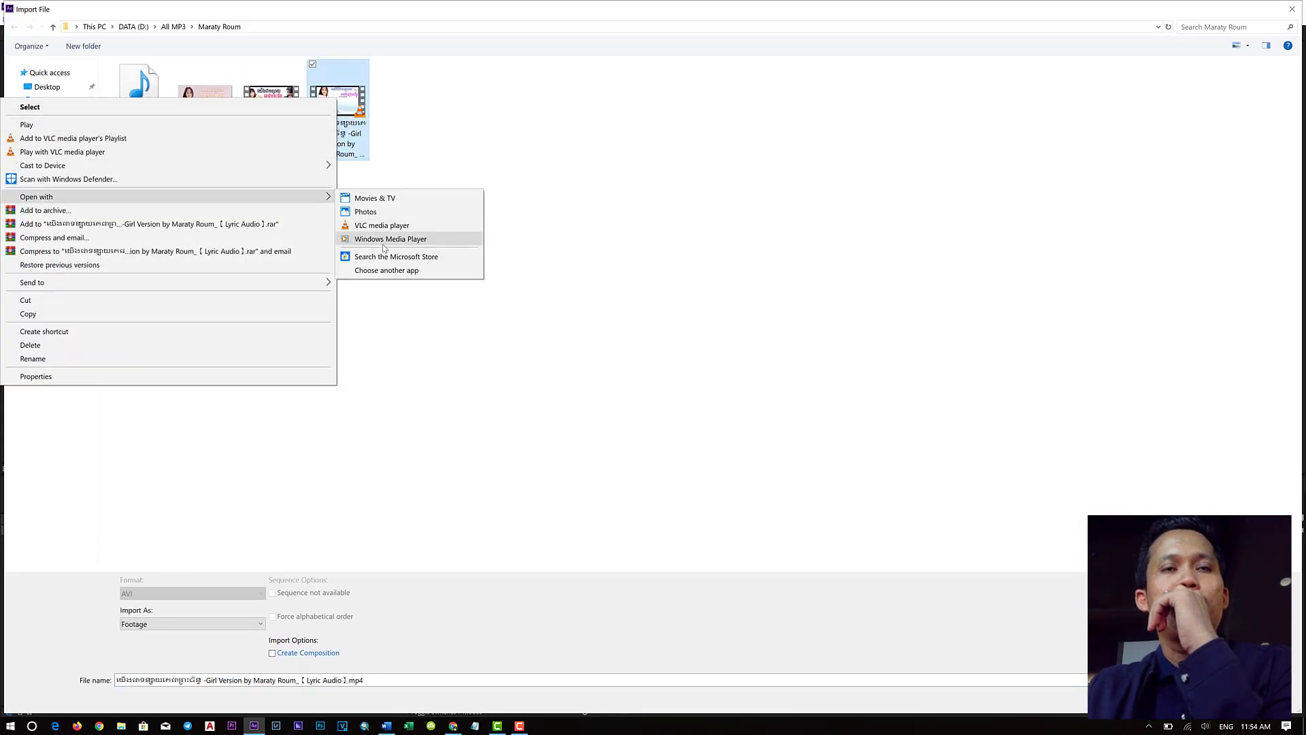
pyautogui.click(482, 261)
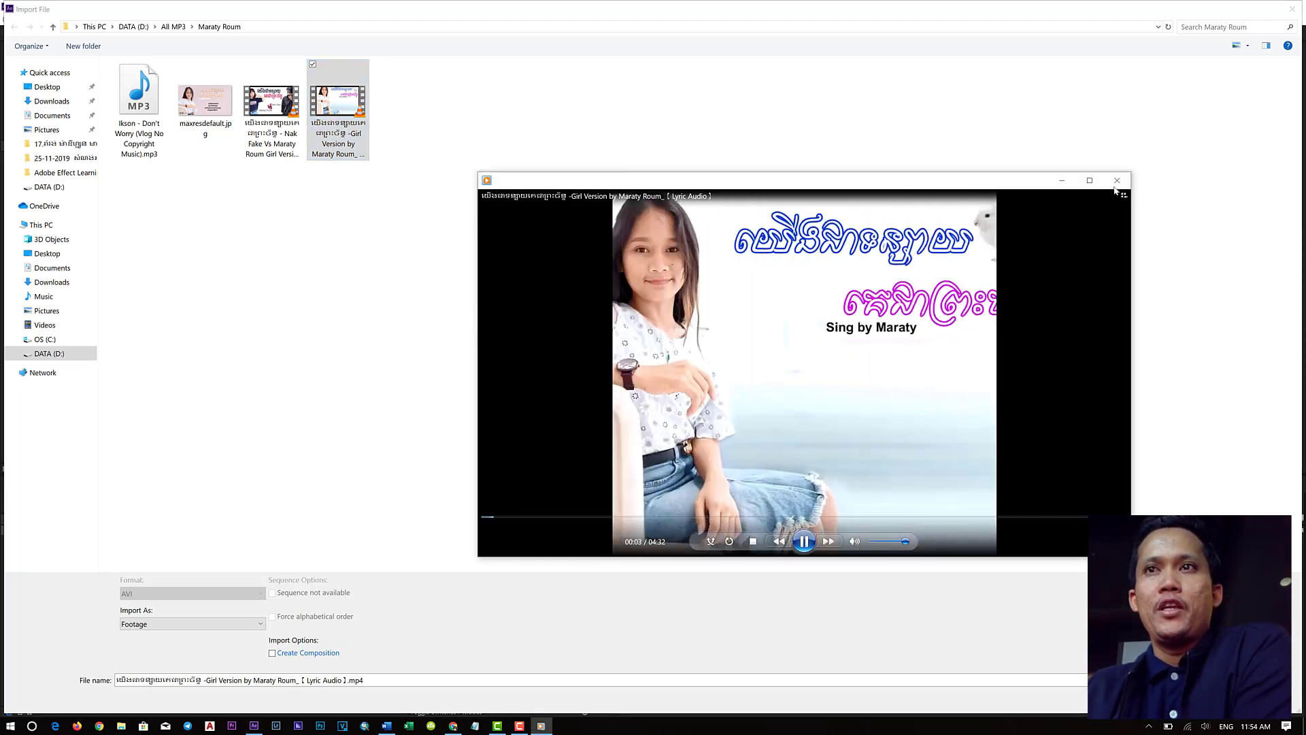
pyautogui.hotkey('alt', 'F4')
pyautogui.press('Return')
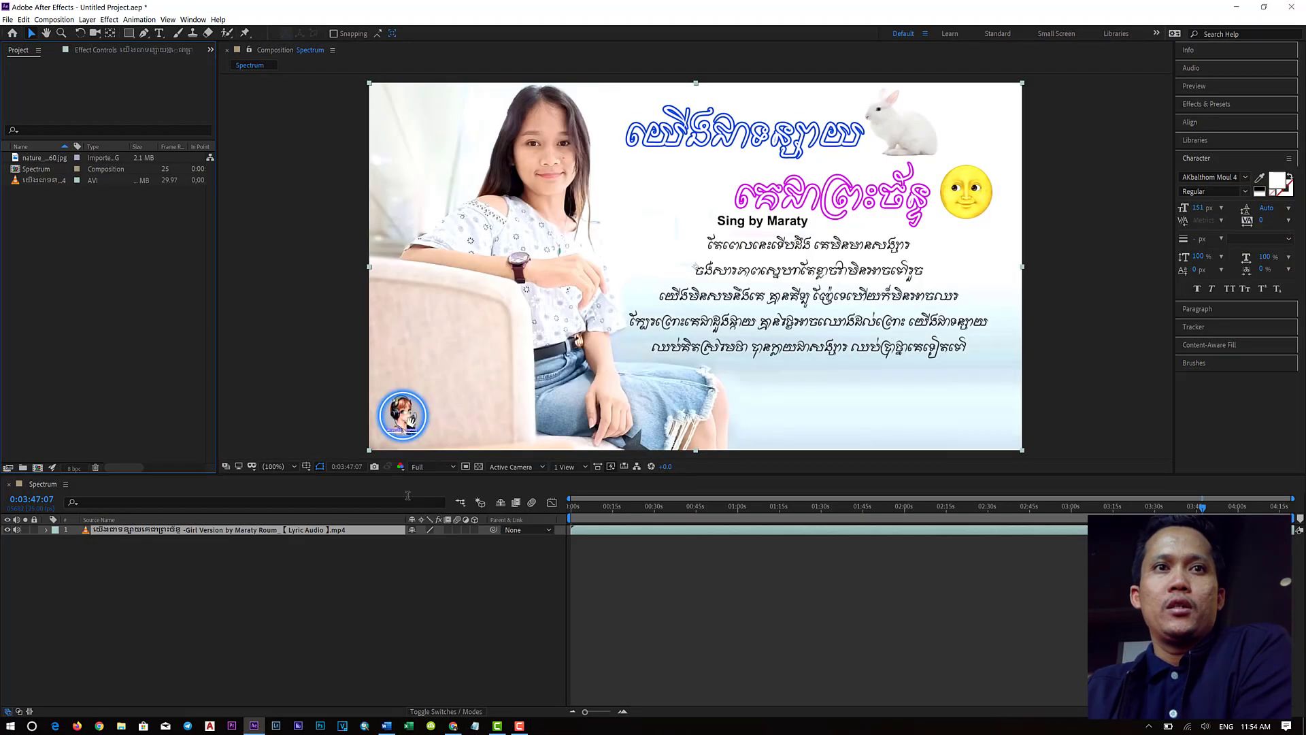
# - Set the Spectrum composition's duration to 0:04:32:00 in its composition settings
pyautogui.click(64, 19)
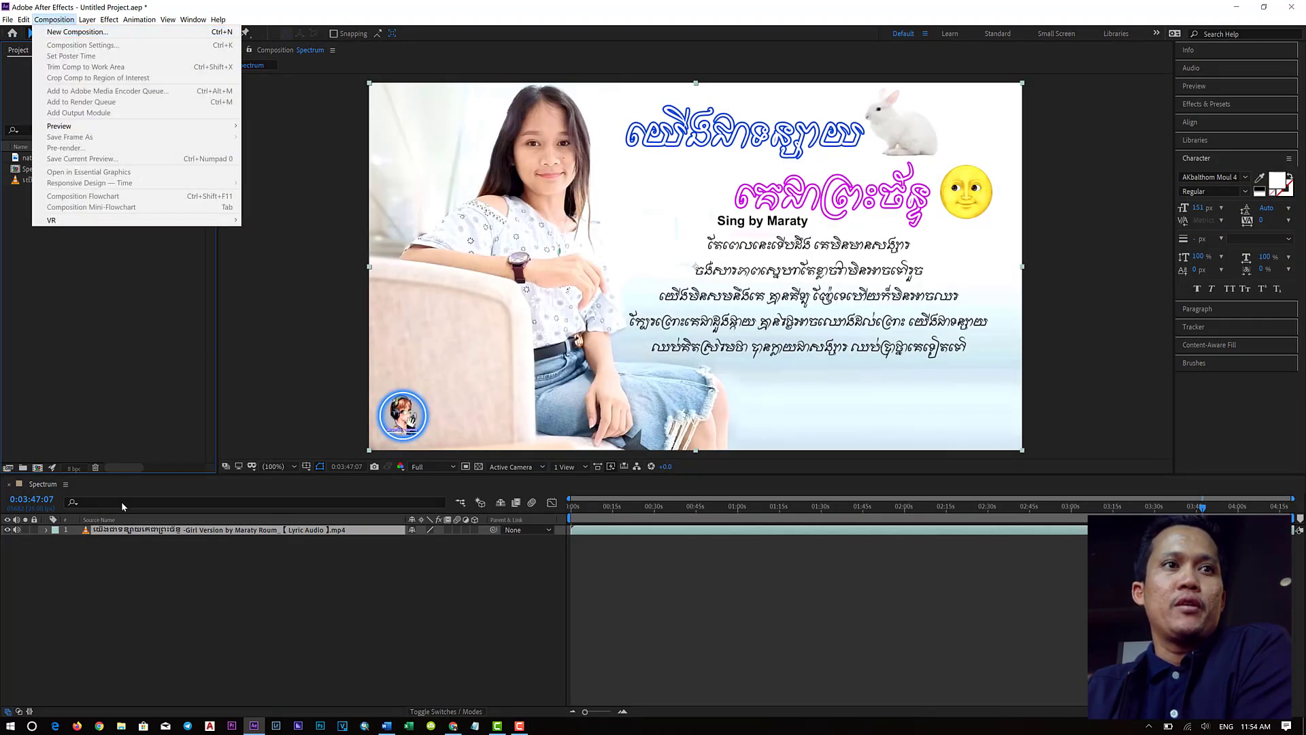
pyautogui.click(118, 533)
pyautogui.click(129, 506)
pyautogui.click(37, 169)
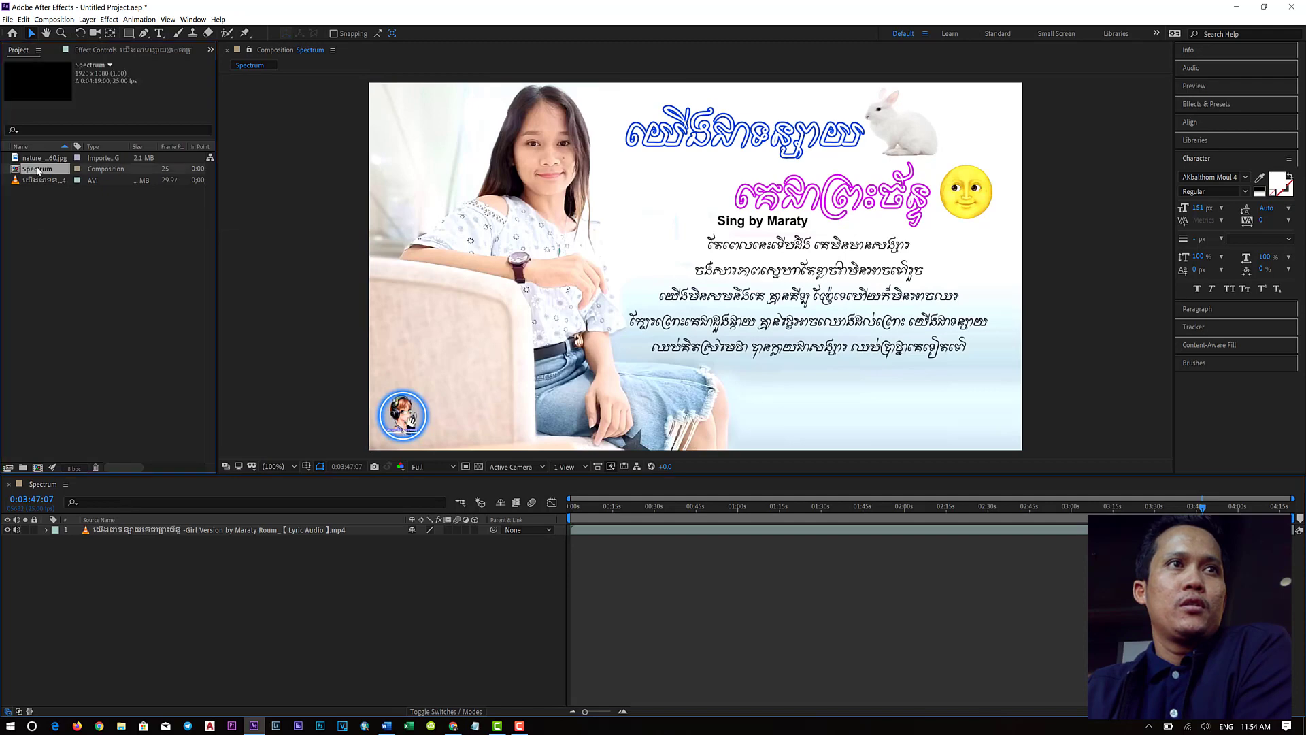
pyautogui.click(54, 19)
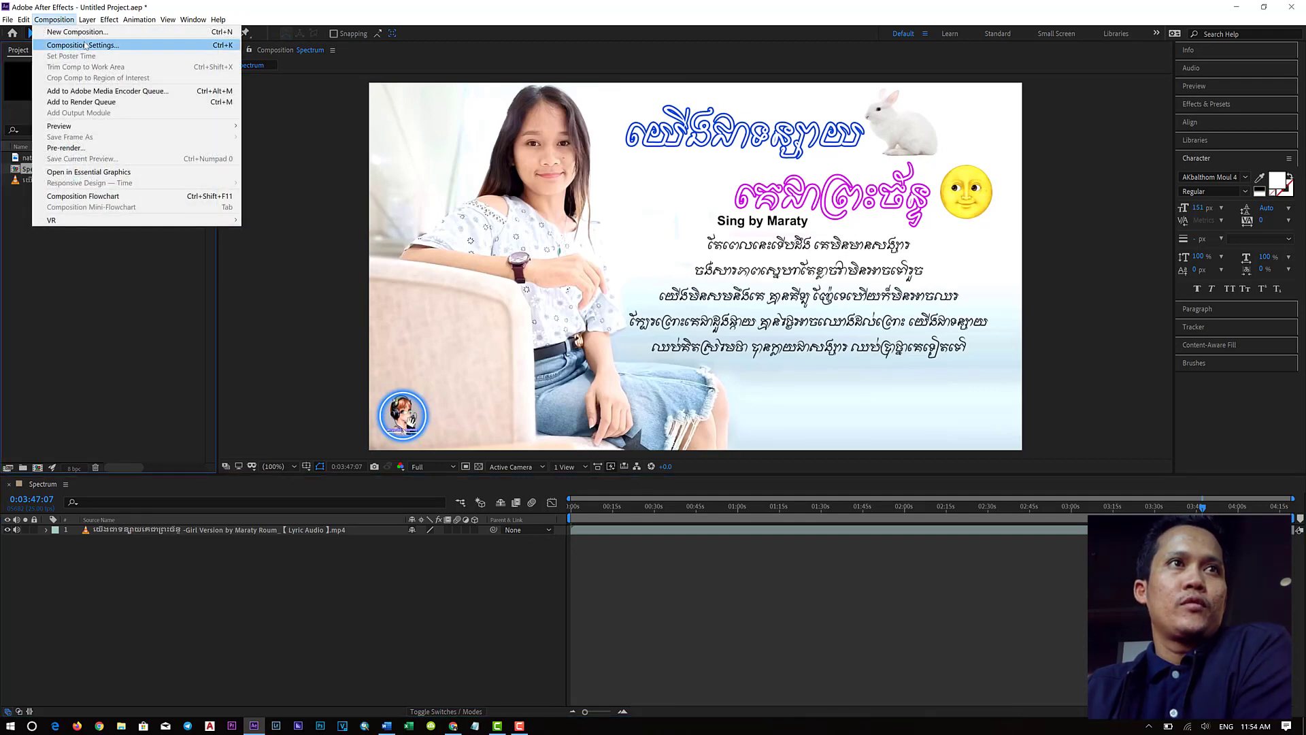
pyautogui.click(68, 43)
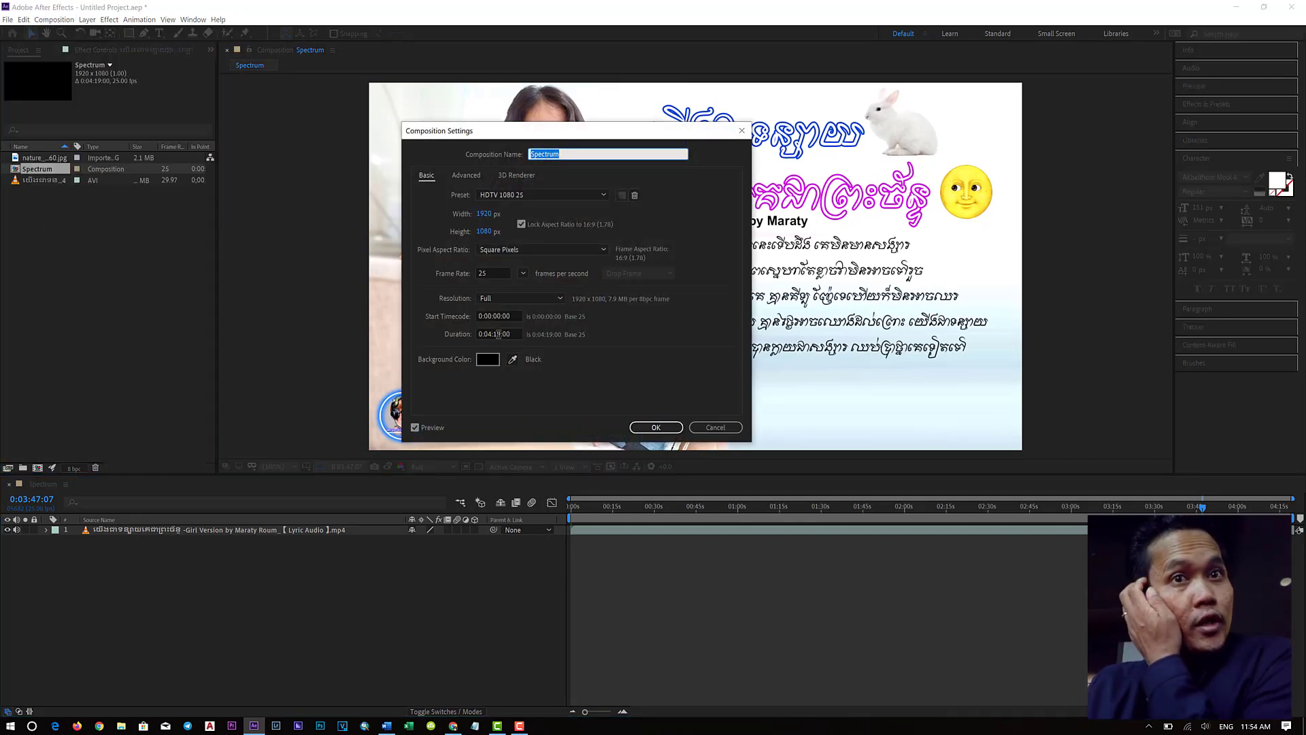
pyautogui.click(499, 334)
pyautogui.press('BackSpace')
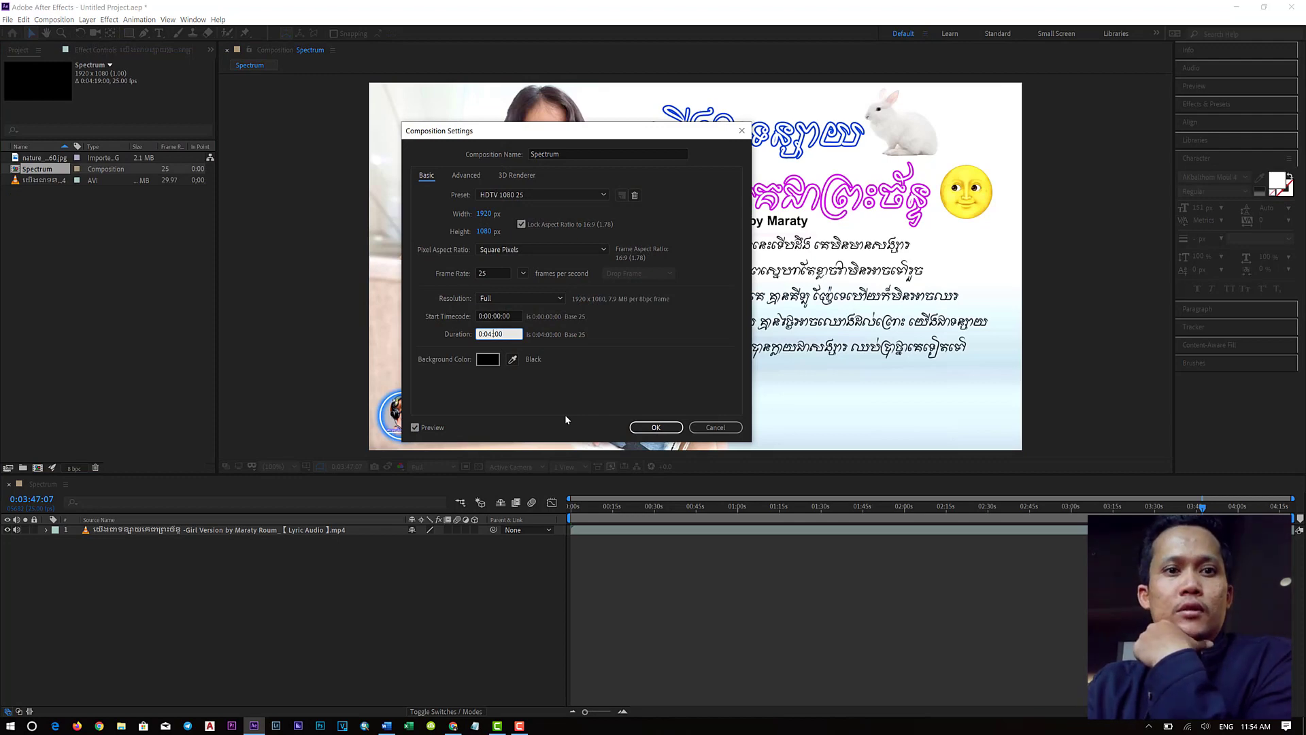
pyautogui.write('32:')
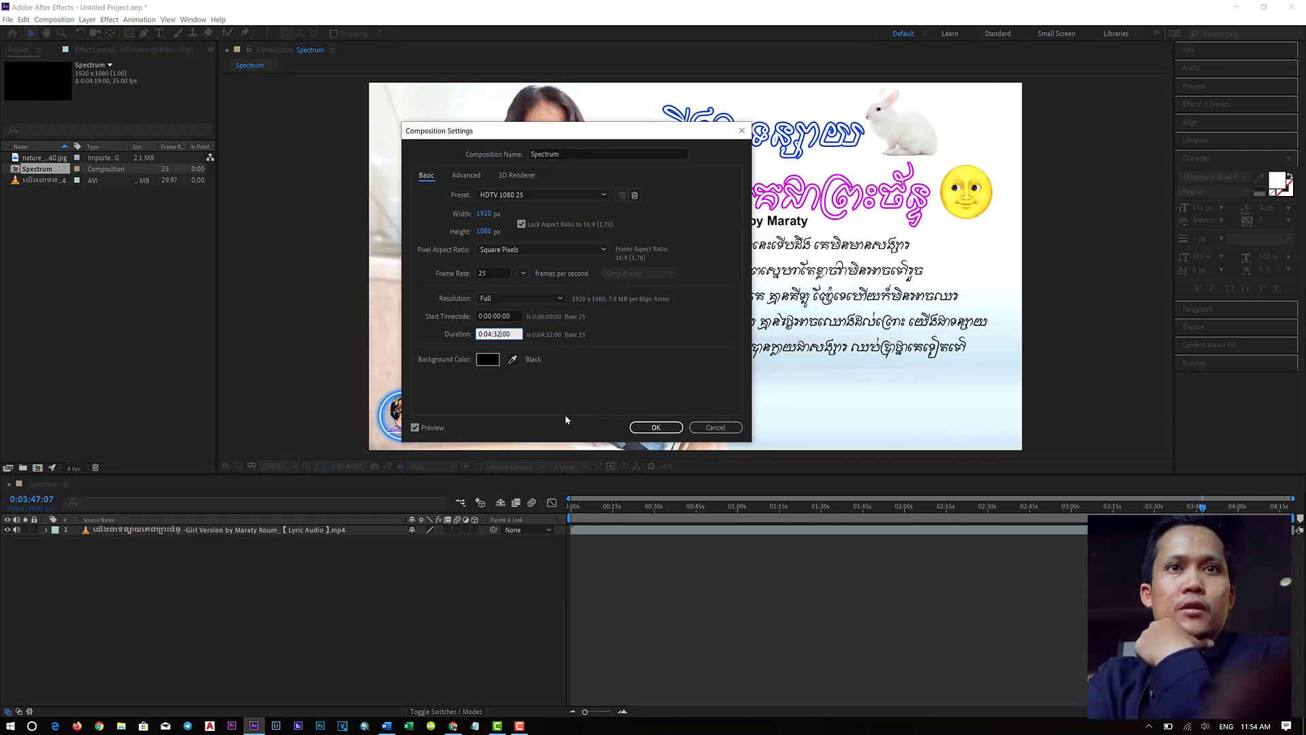
pyautogui.click(656, 427)
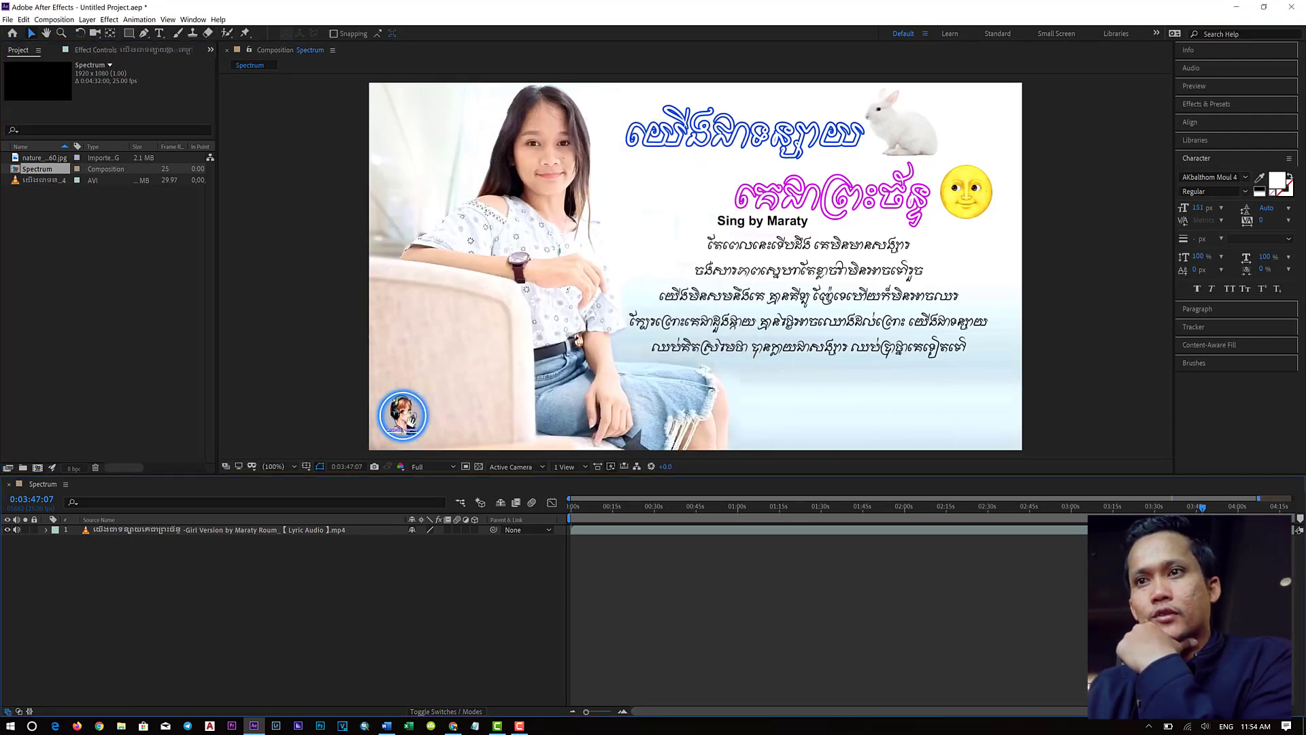
pyautogui.hscroll(2, 827, 612)
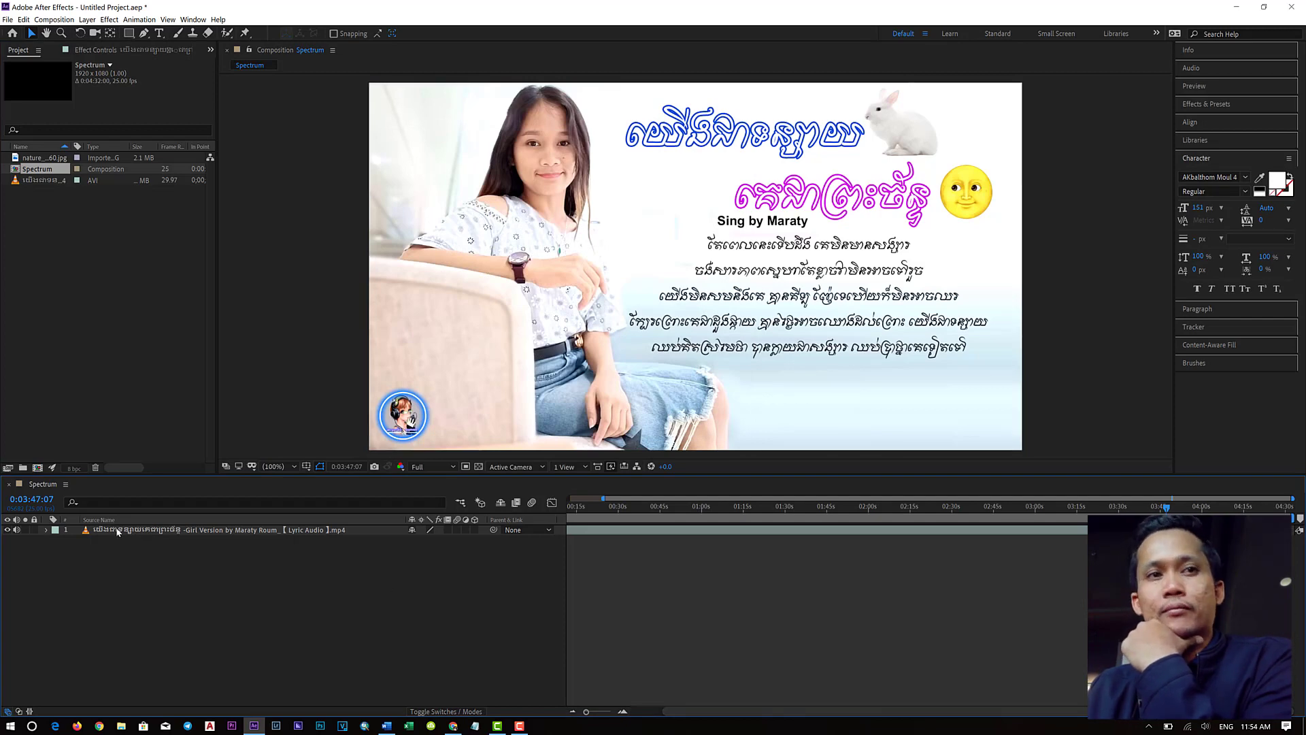
pyautogui.click(103, 336)
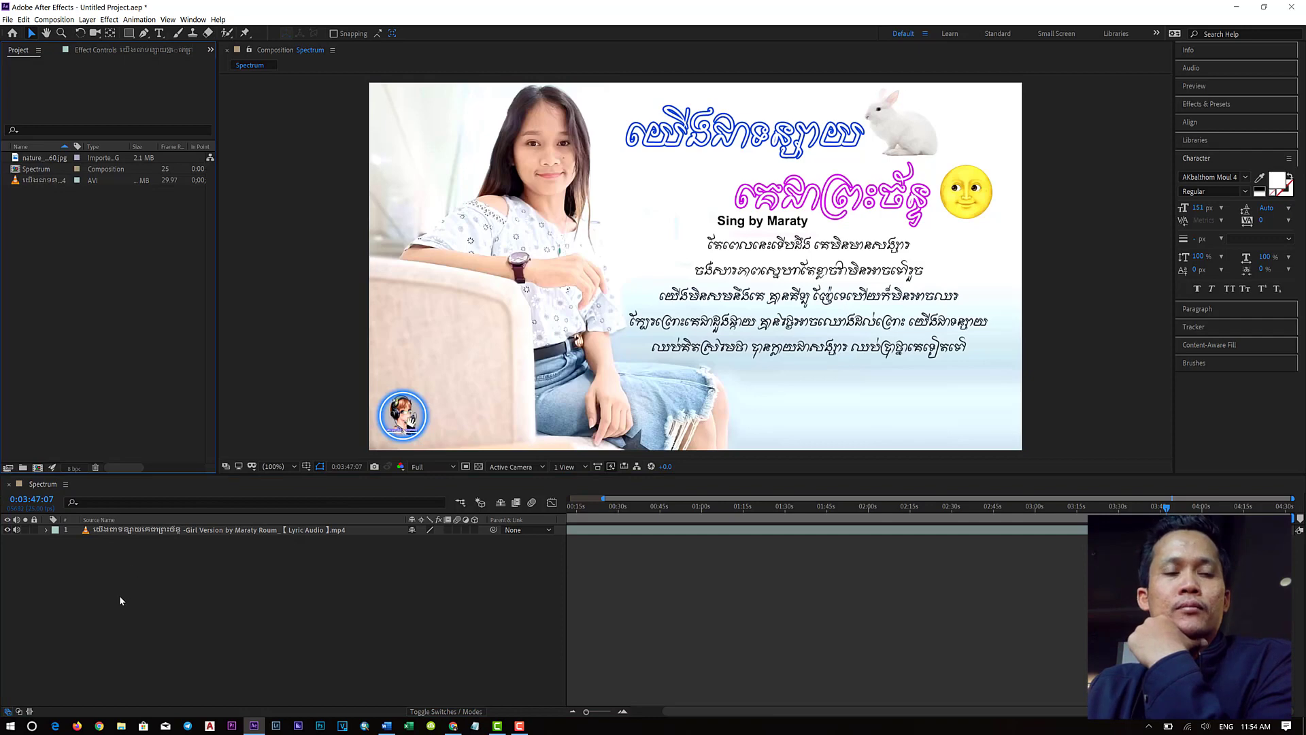
# - Create a new solid layer named Spectrum in the timeline, keeping the default size and color
pyautogui.rightClick(89, 576)
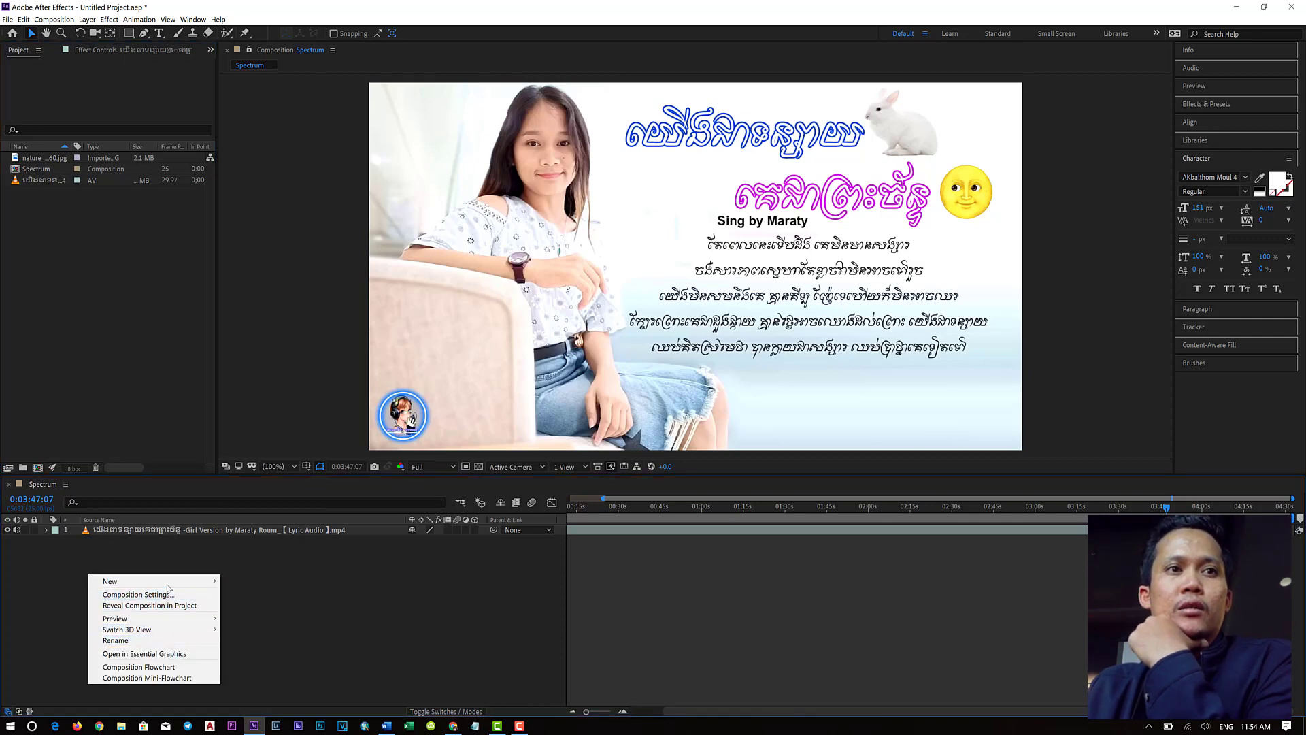
pyautogui.moveTo(163, 581)
pyautogui.click(300, 597)
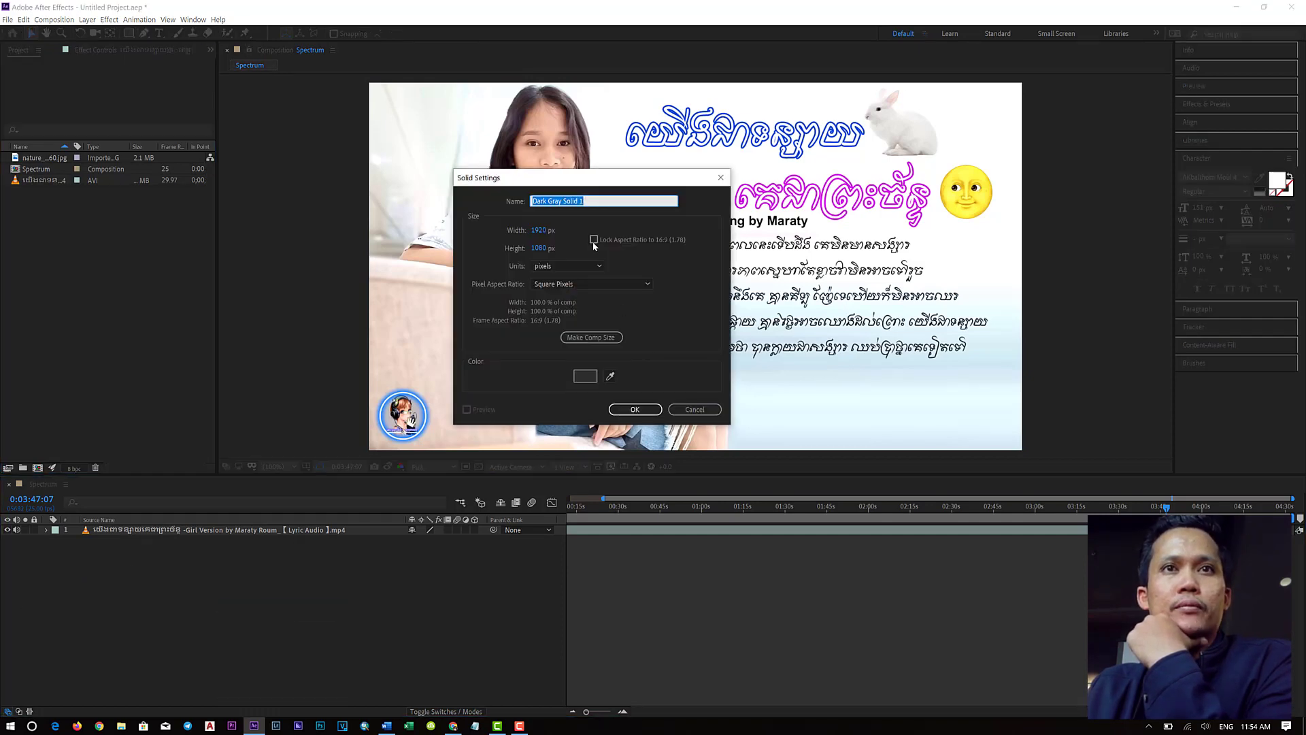
pyautogui.write('Spec')
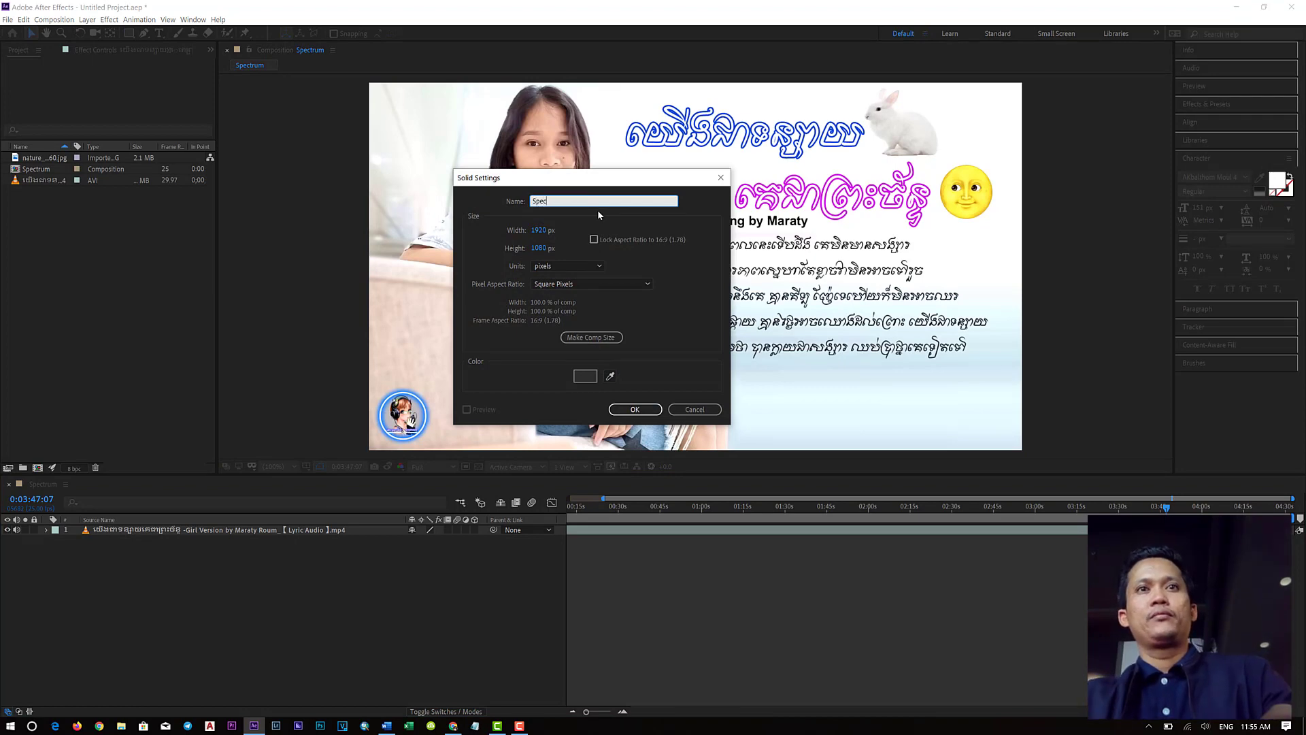
pyautogui.write('tu')
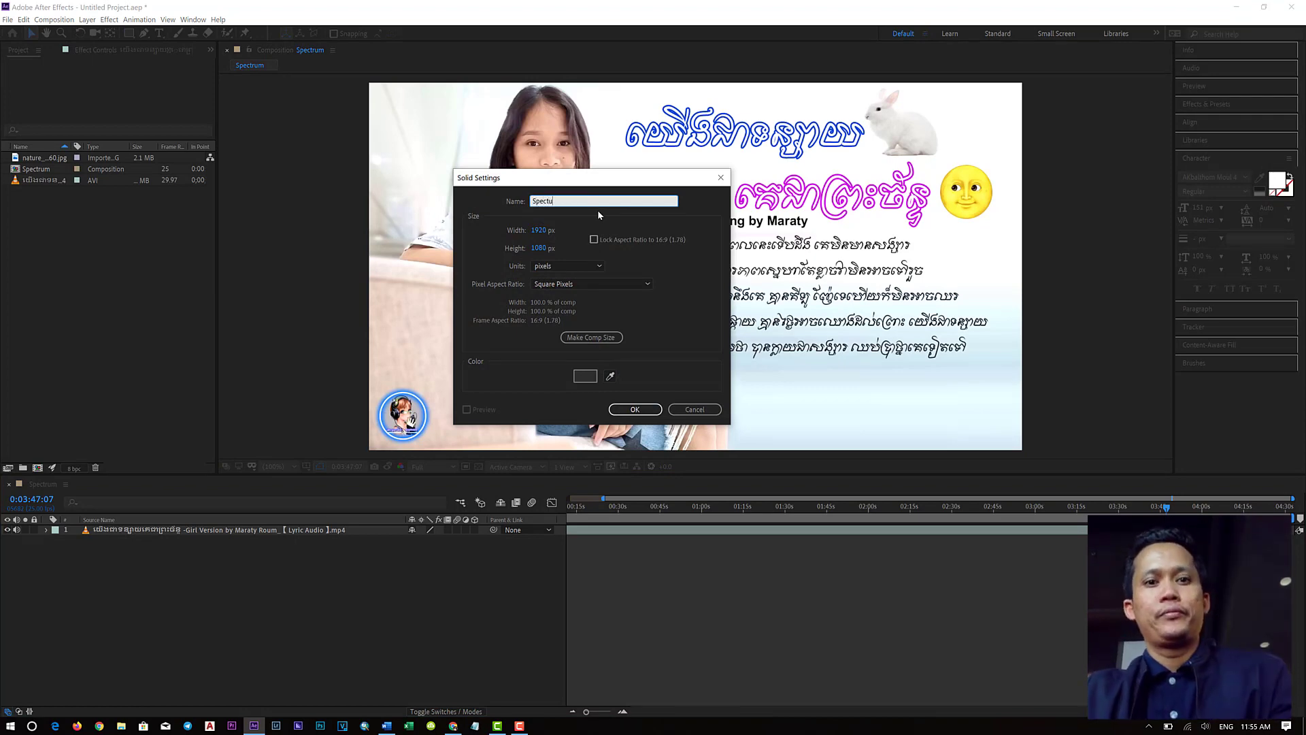
pyautogui.press('BackSpace')
pyautogui.write('rum')
pyautogui.press('Return')
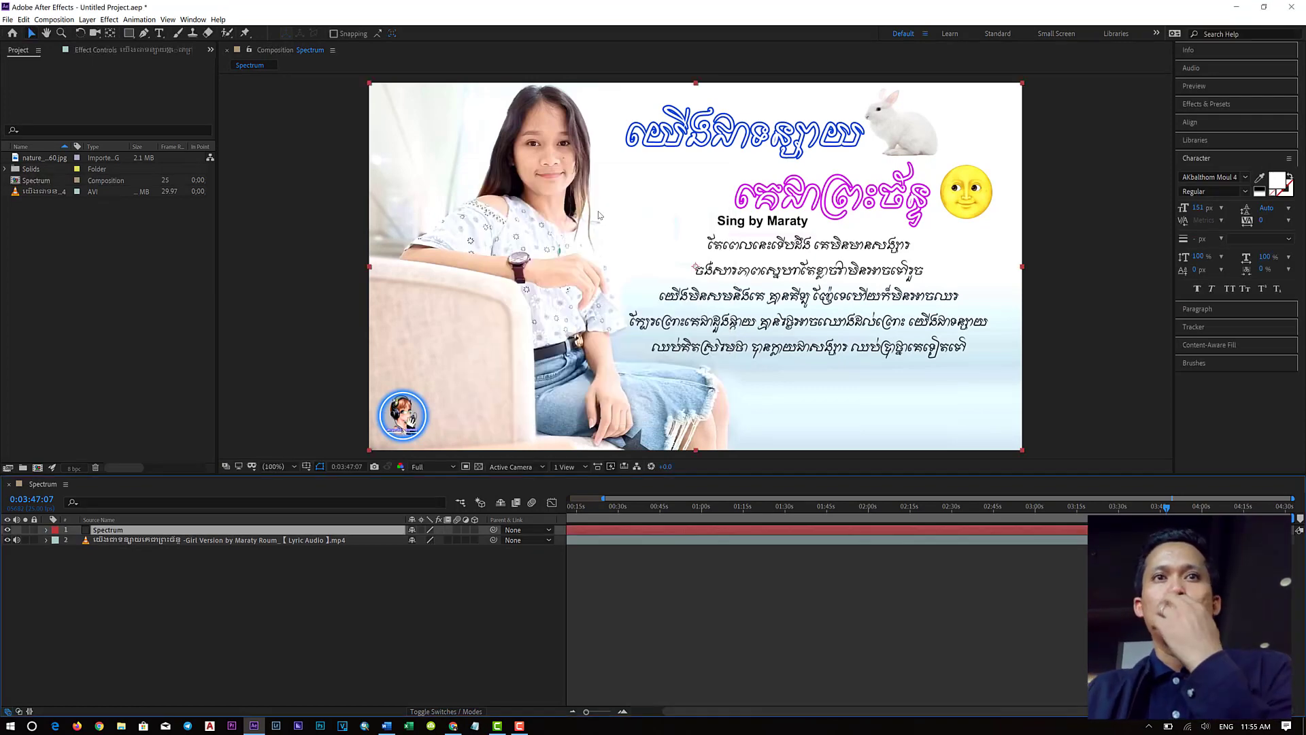
# - Apply the Audio Spectrum effect to the Spectrum solid and use the lyric video as its audio layer
pyautogui.rightClick(153, 531)
pyautogui.moveTo(215, 408)
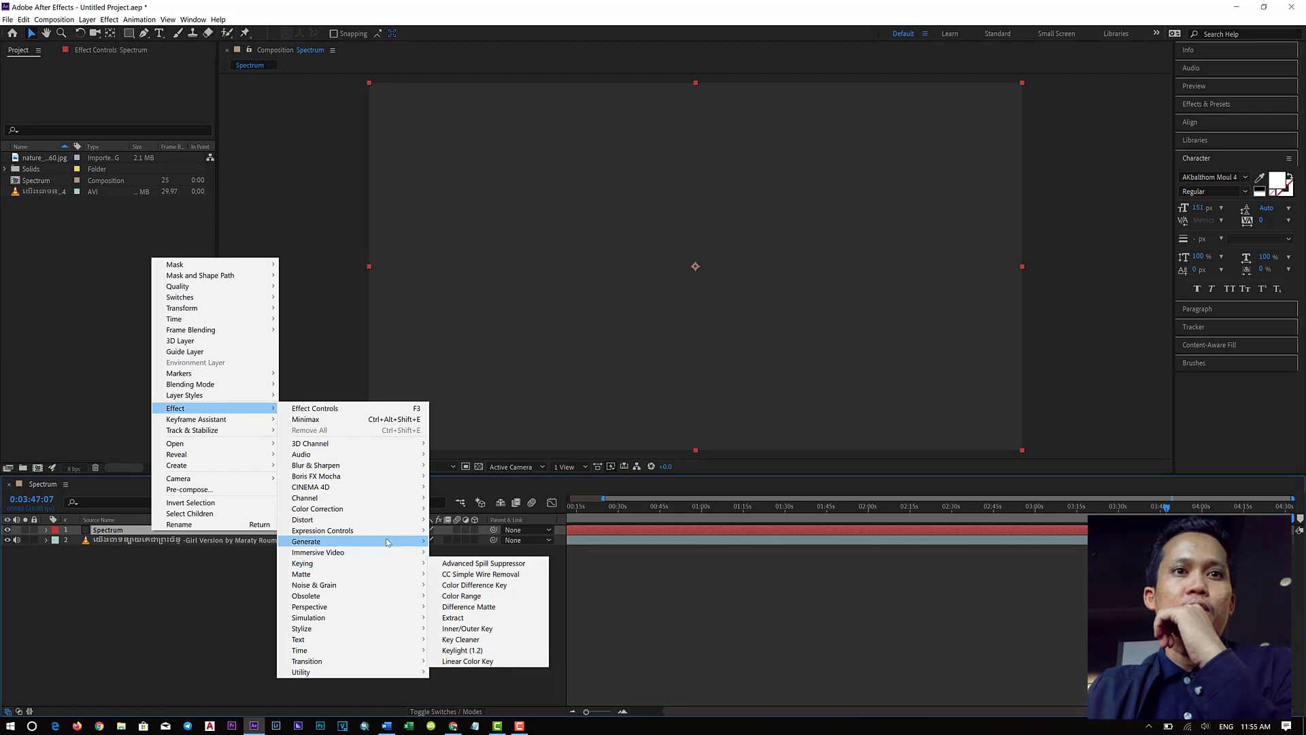
pyautogui.moveTo(381, 541)
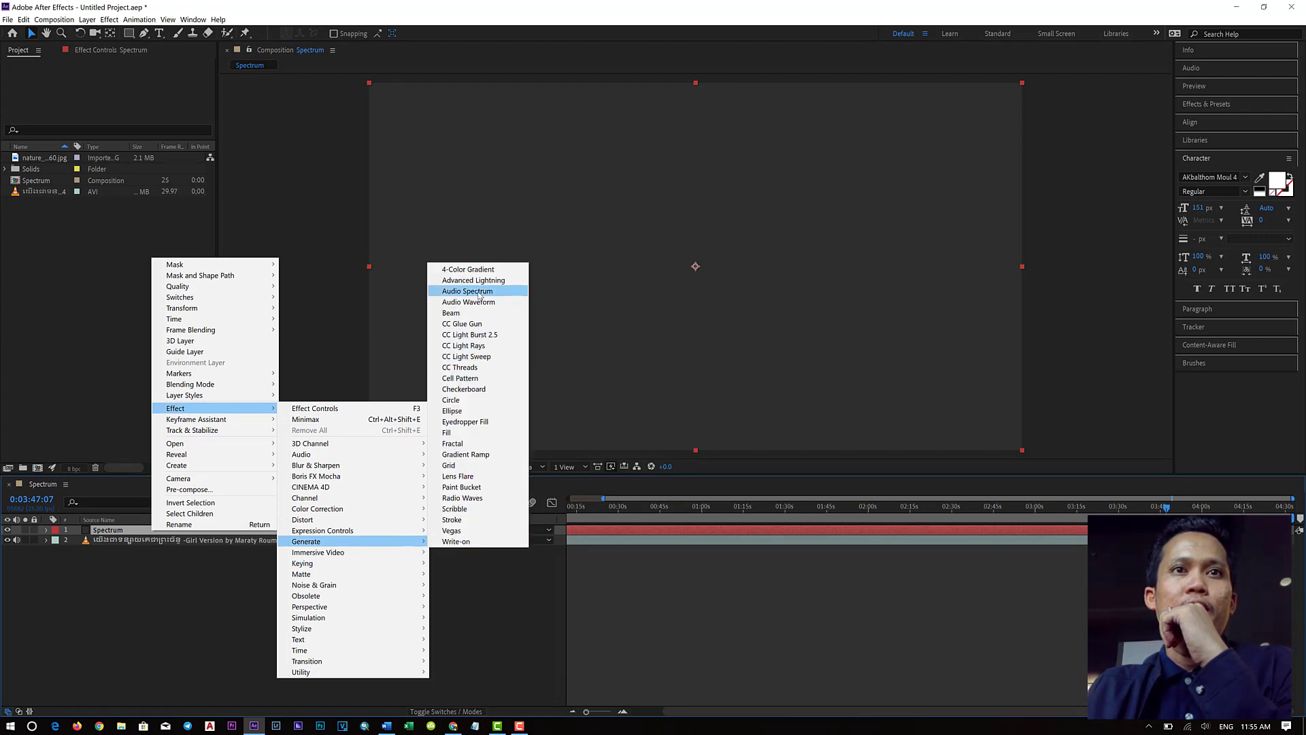
pyautogui.click(506, 293)
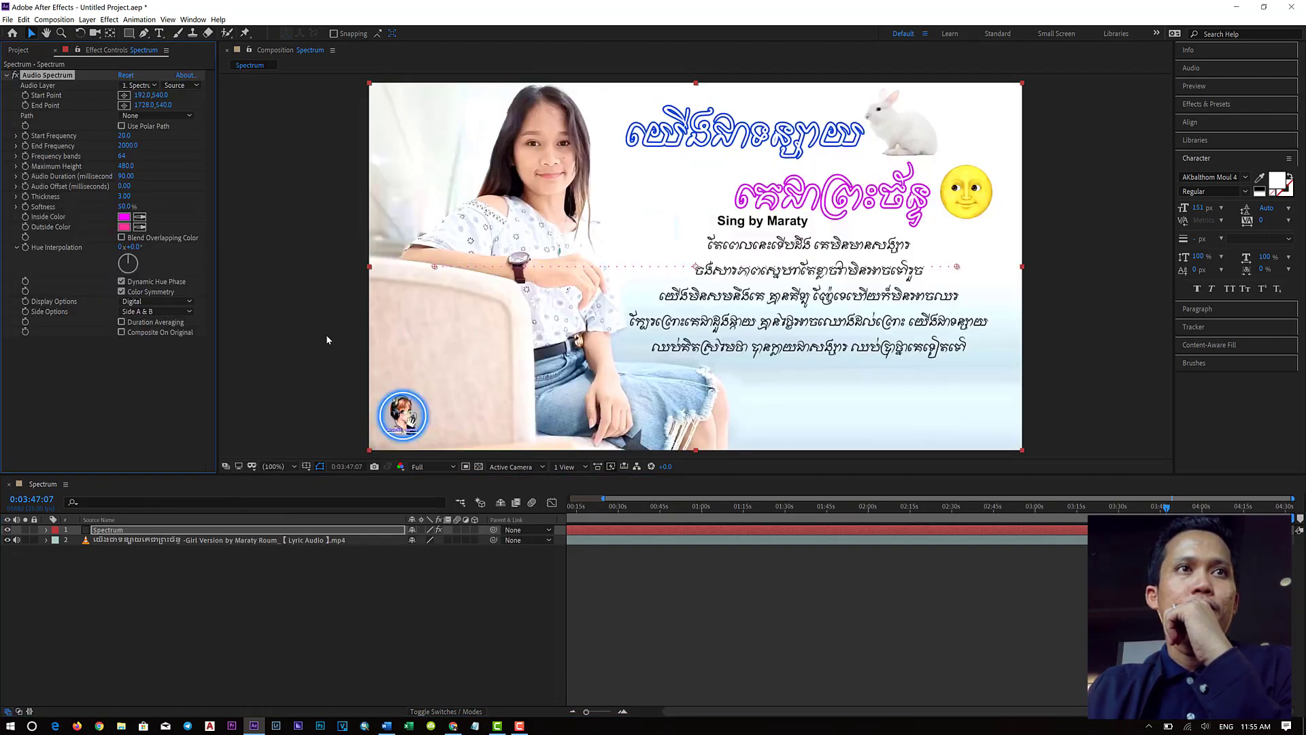
pyautogui.click(147, 88)
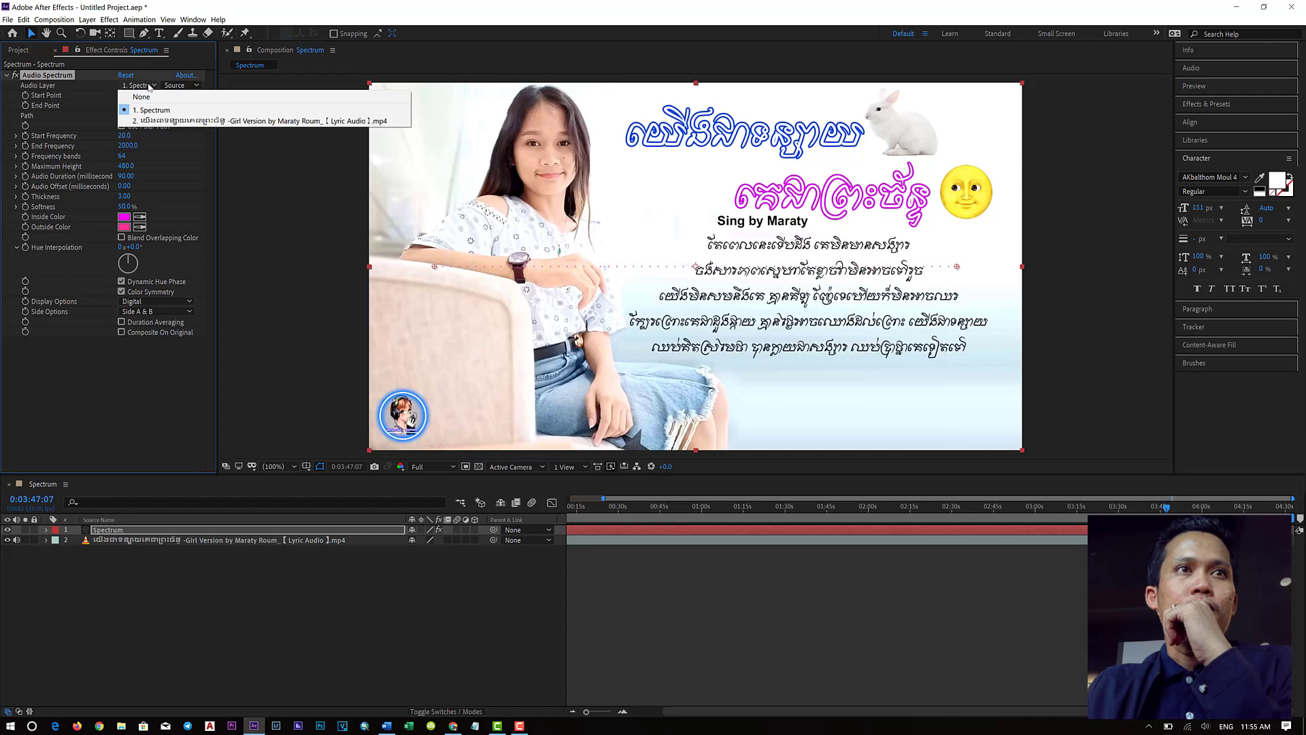
pyautogui.click(199, 121)
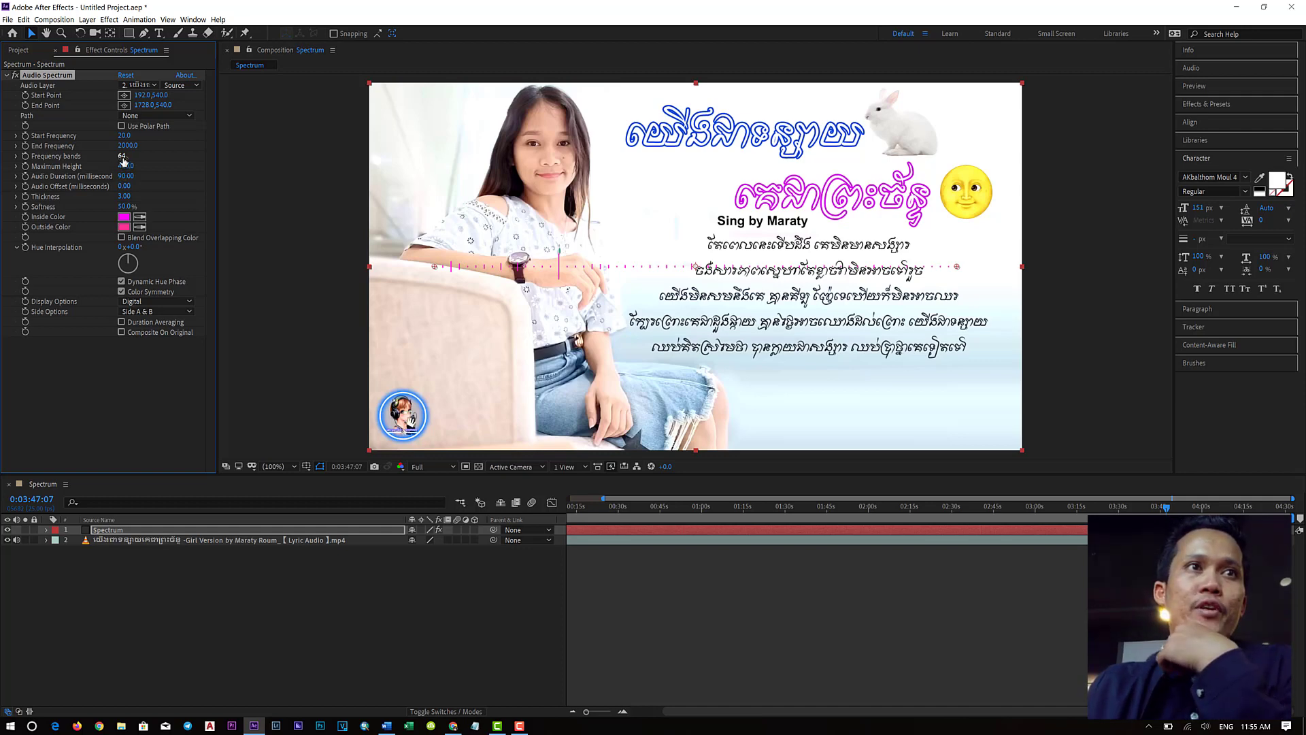
# - Set the Audio Spectrum's frequency bands to 232, maximum height to 2900 and start frequency to 1
pyautogui.moveTo(165, 156); pyautogui.dragTo(197, 154)
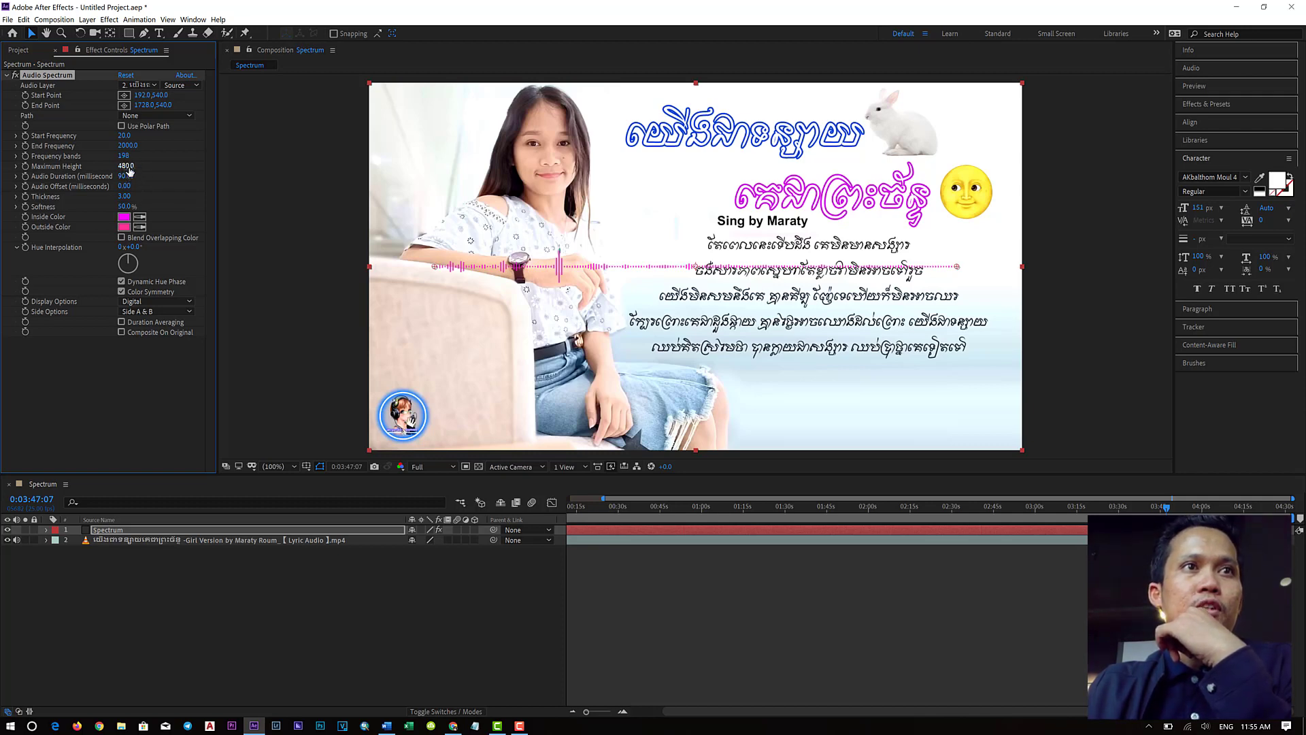
pyautogui.moveTo(181, 163); pyautogui.dragTo(275, 156)
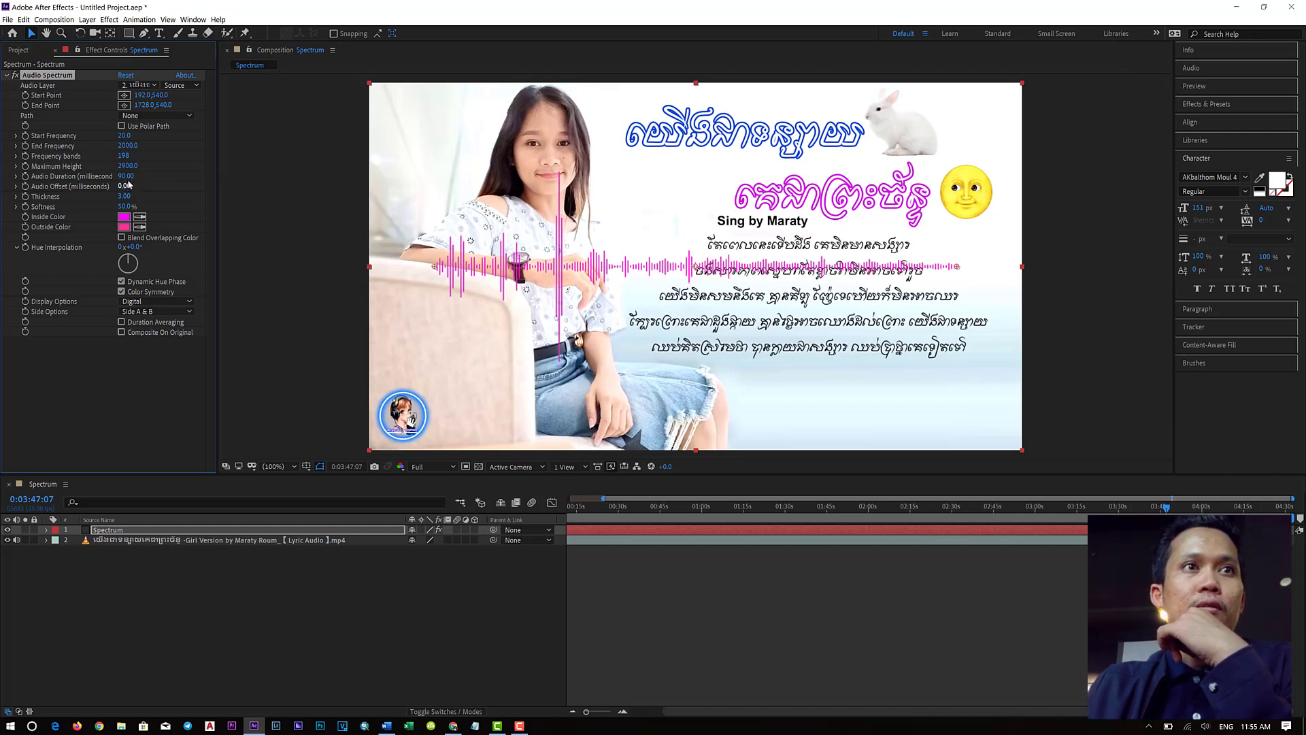
pyautogui.moveTo(125, 157); pyautogui.dragTo(196, 157)
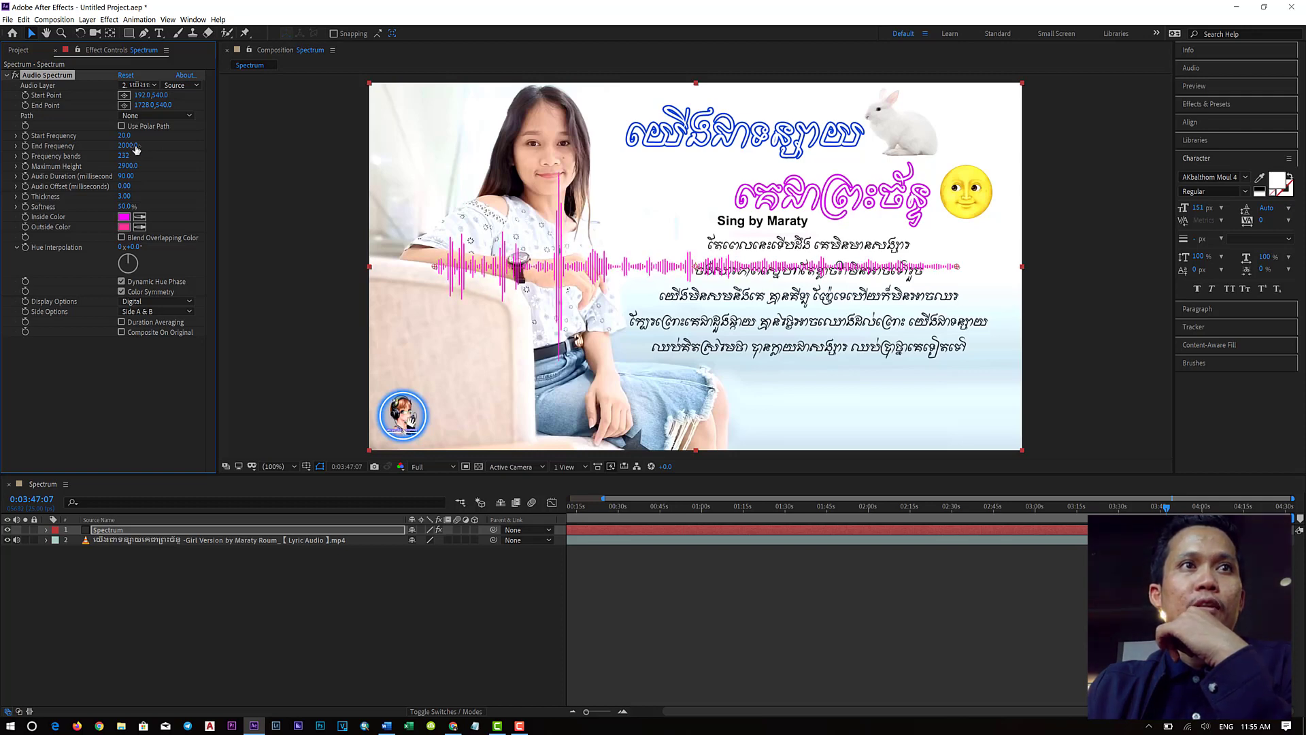
pyautogui.moveTo(125, 135)
pyautogui.mouseDown()
pyautogui.moveTo(196, 135)
pyautogui.moveTo(124, 135)
pyautogui.mouseUp()
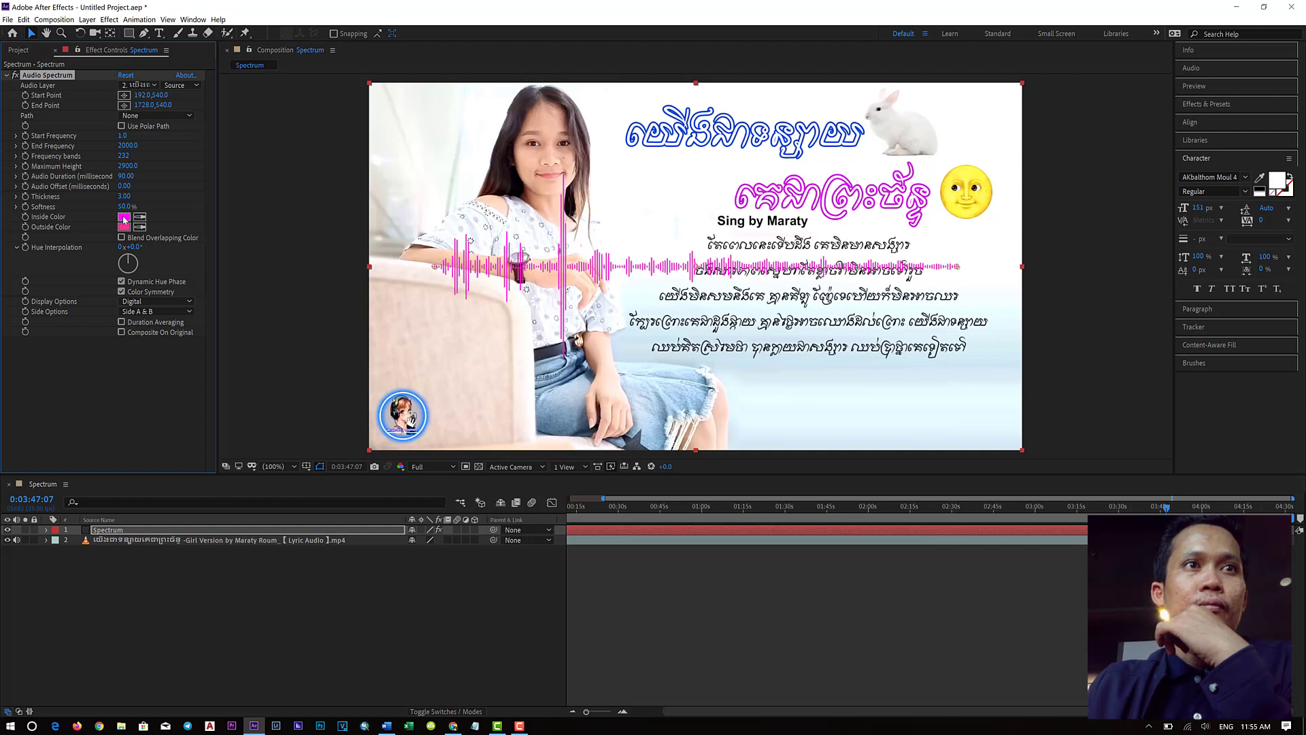
# - Change the spectrum's inside color to pure red (FF0000) and shift its outside color's hue to red
pyautogui.click(124, 218)
pyautogui.moveTo(613, 268); pyautogui.dragTo(605, 241)
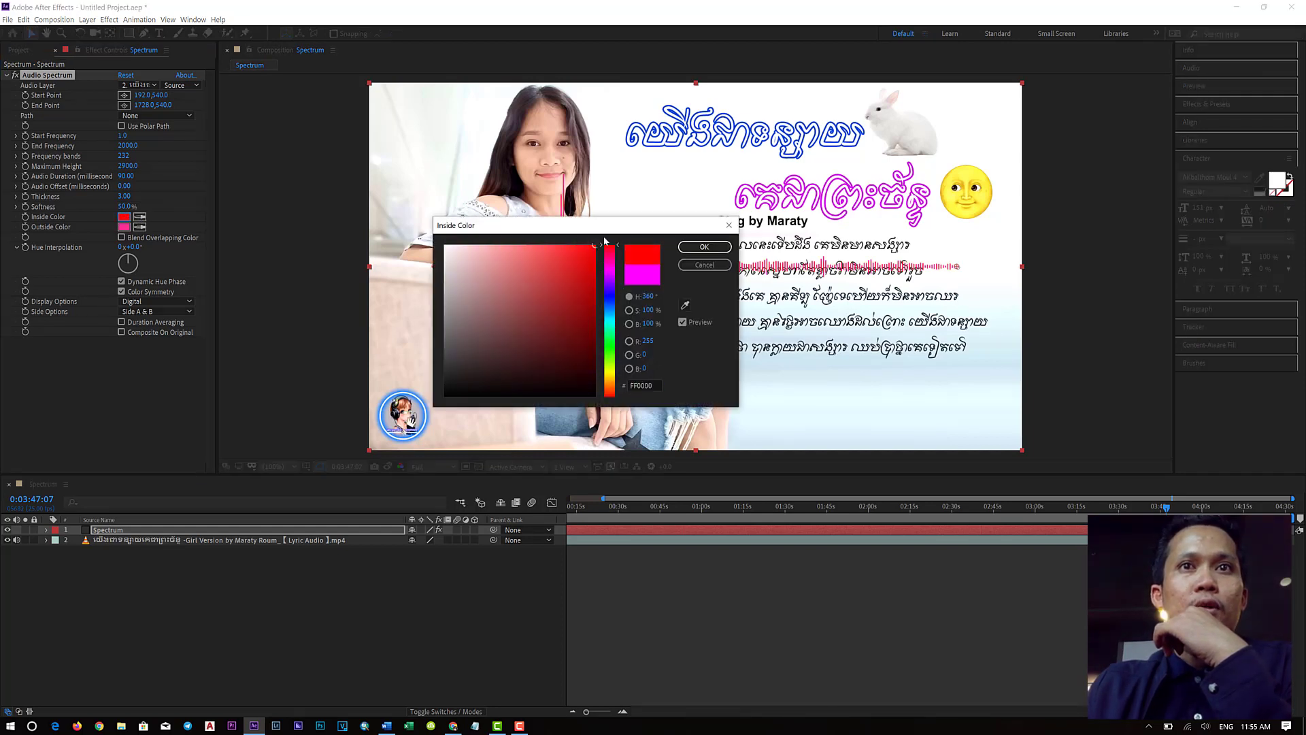
pyautogui.click(705, 246)
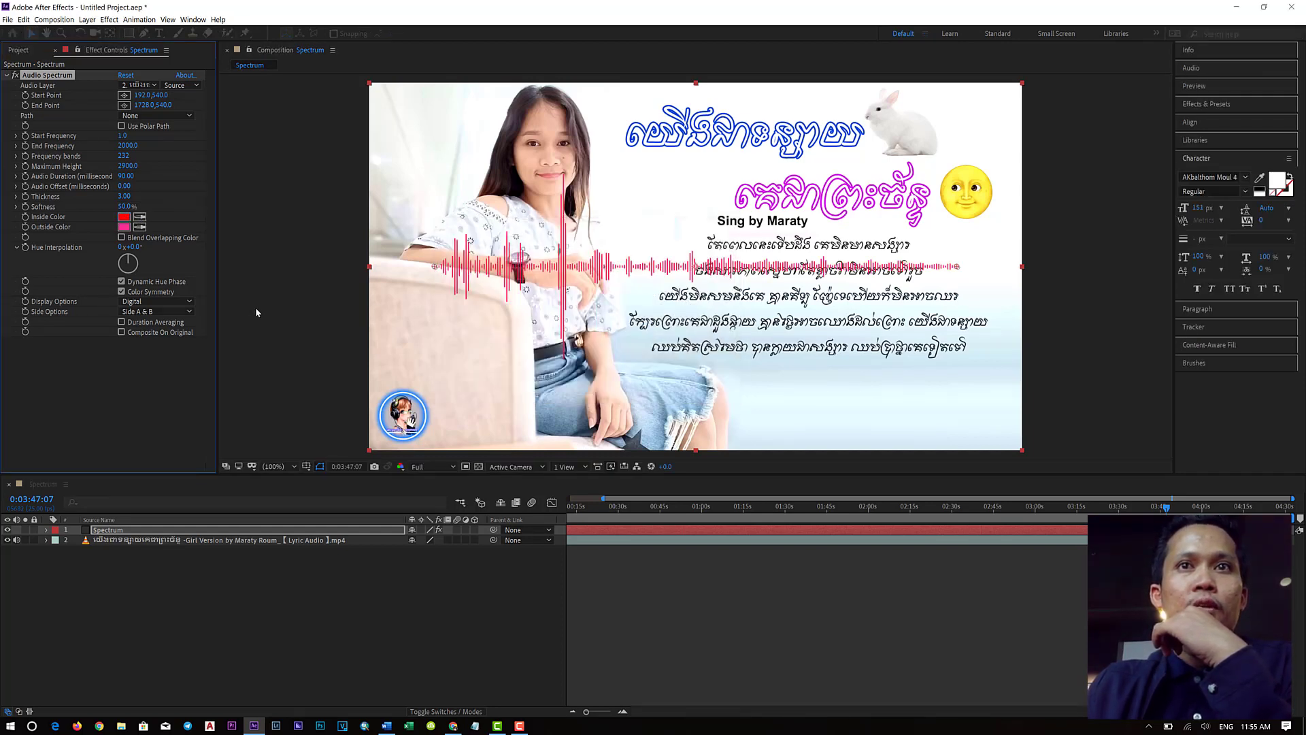
pyautogui.click(124, 227)
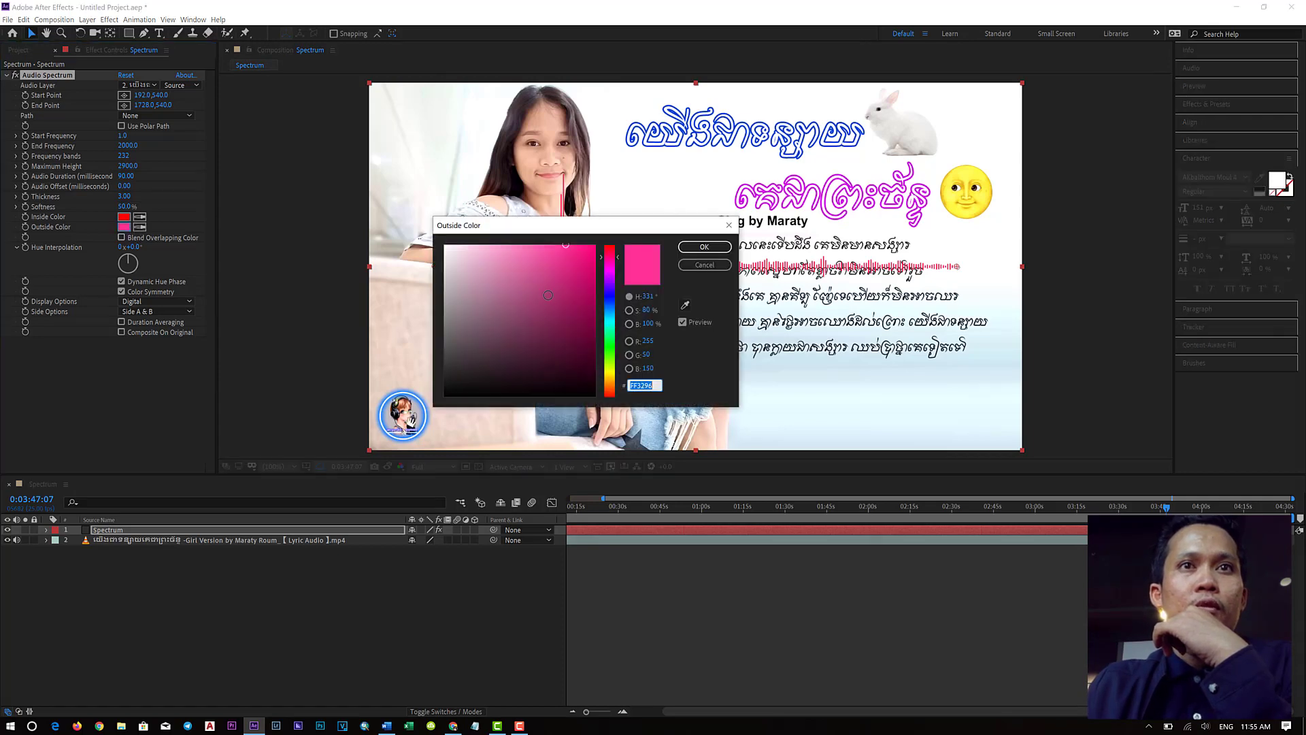
pyautogui.moveTo(617, 261); pyautogui.dragTo(609, 245)
pyautogui.click(705, 246)
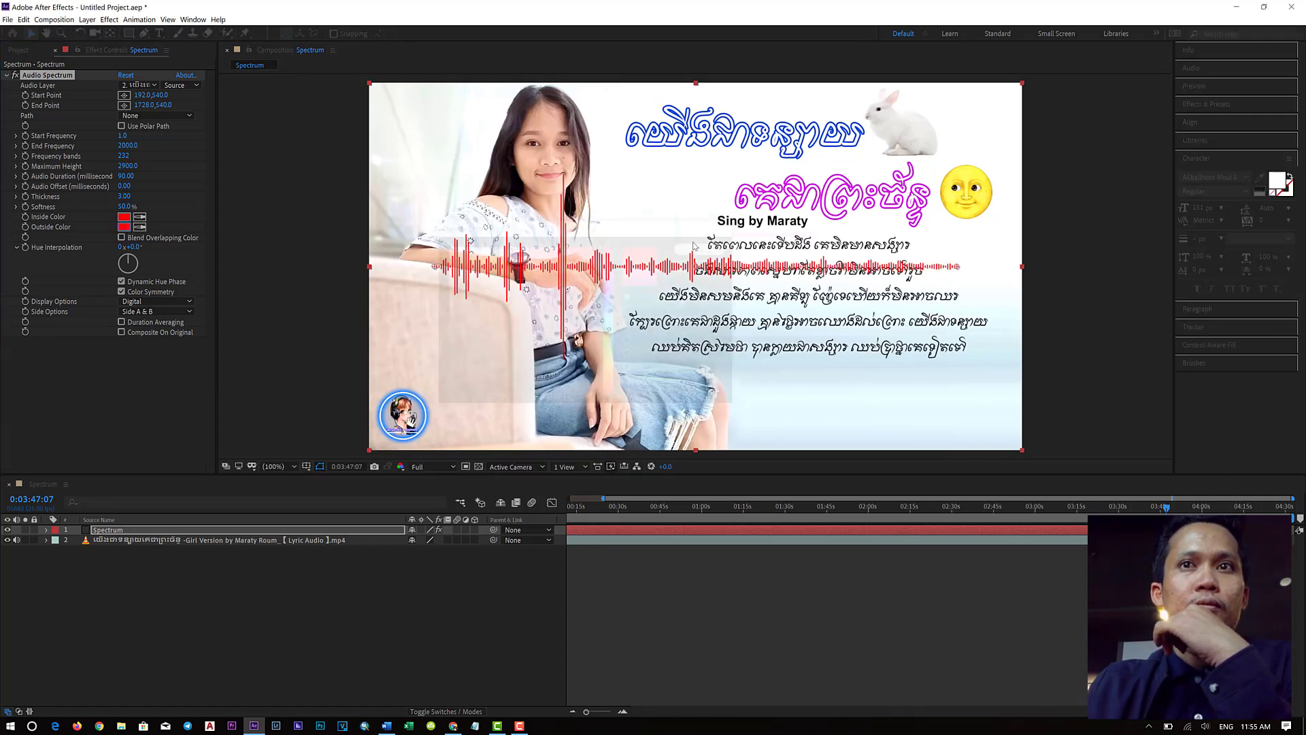
# - Show only Side A of the spectrum and set its start point to 394, 1058 and end point to 1920, 1061
pyautogui.click(160, 311)
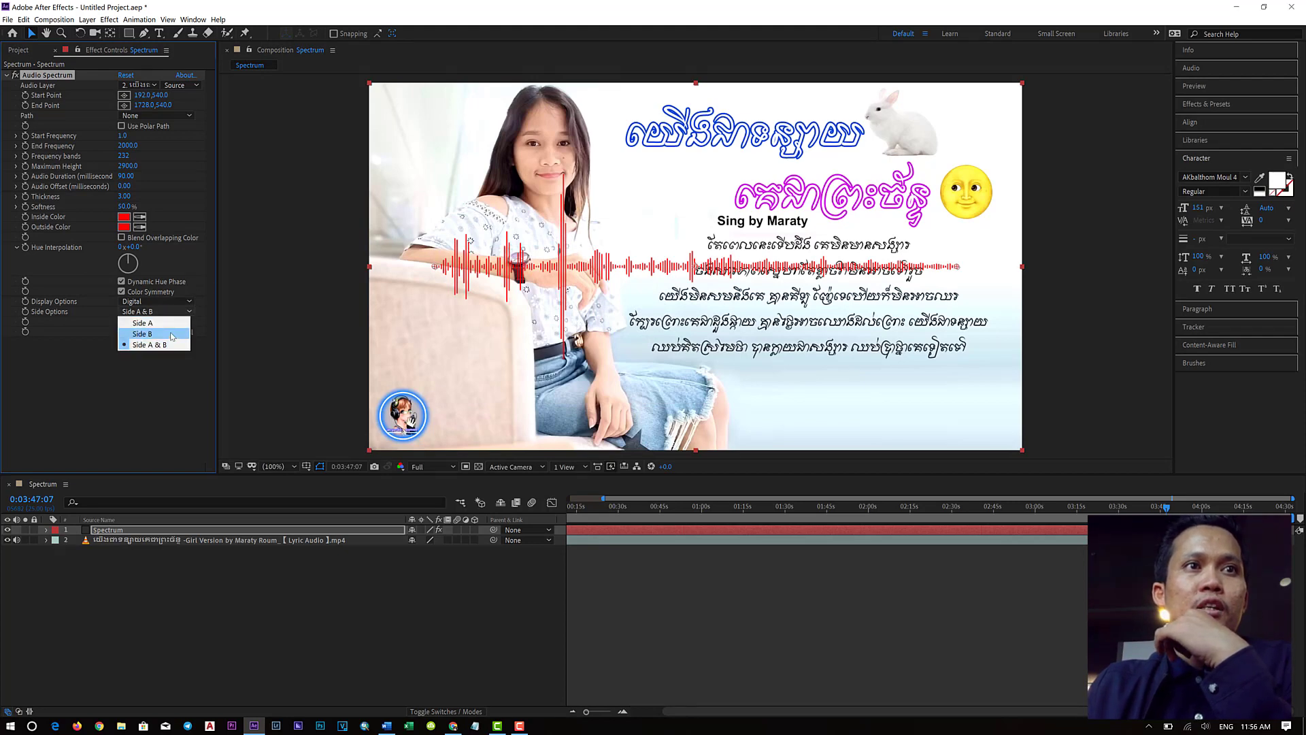
pyautogui.click(143, 323)
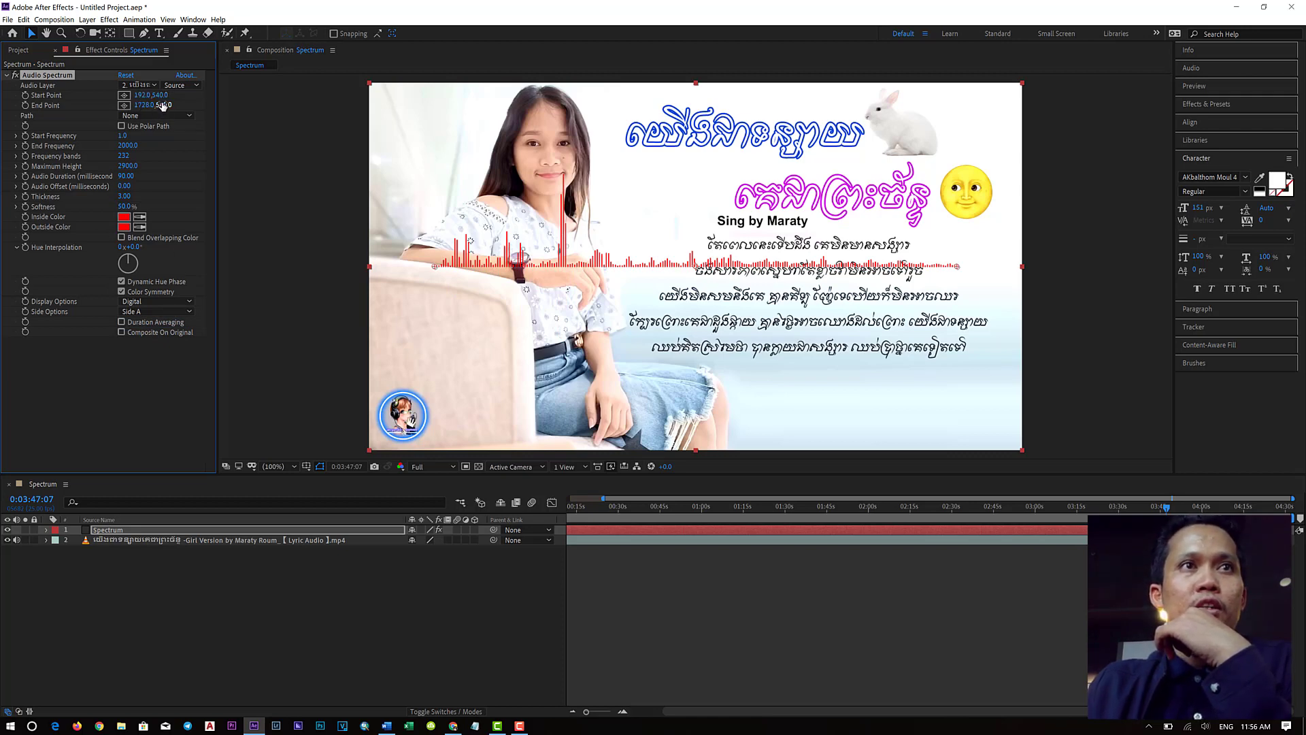
pyautogui.moveTo(213, 92); pyautogui.dragTo(445, 120)
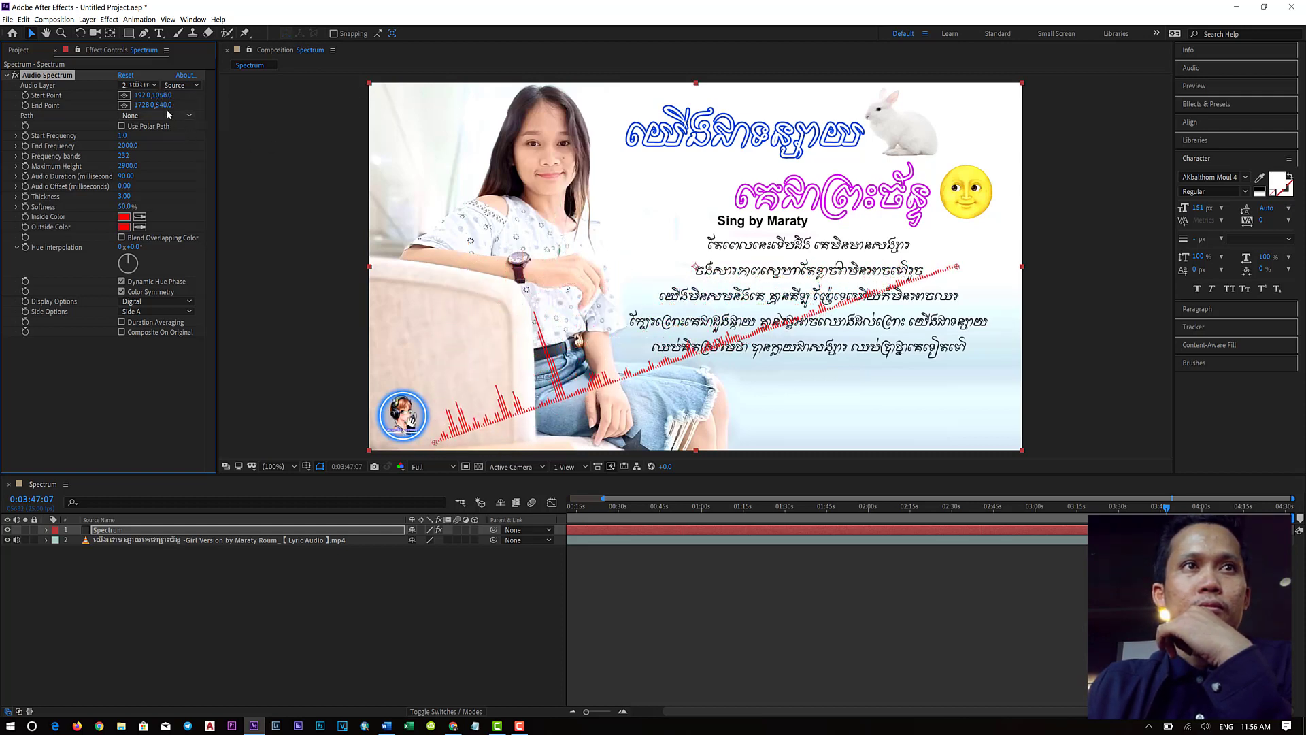
pyautogui.moveTo(194, 107); pyautogui.dragTo(433, 150)
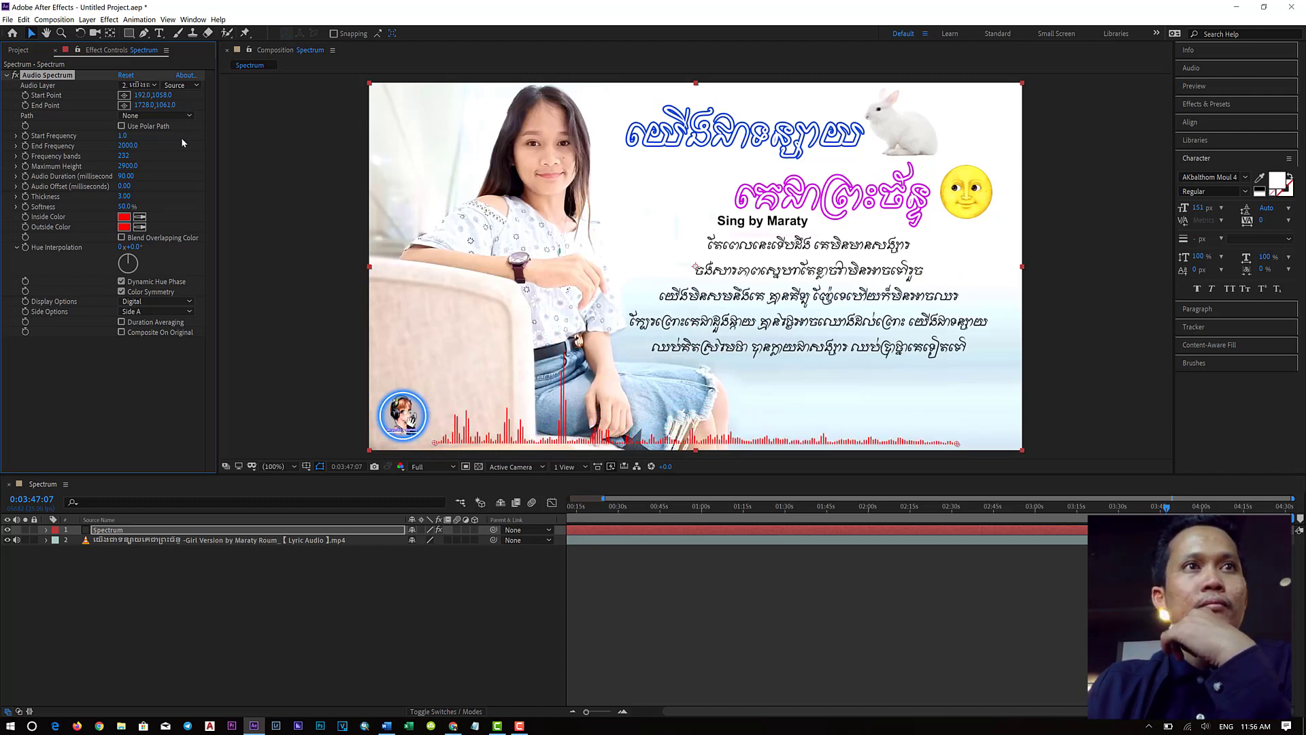
pyautogui.moveTo(143, 94); pyautogui.dragTo(269, 101)
pyautogui.moveTo(157, 107); pyautogui.dragTo(260, 109)
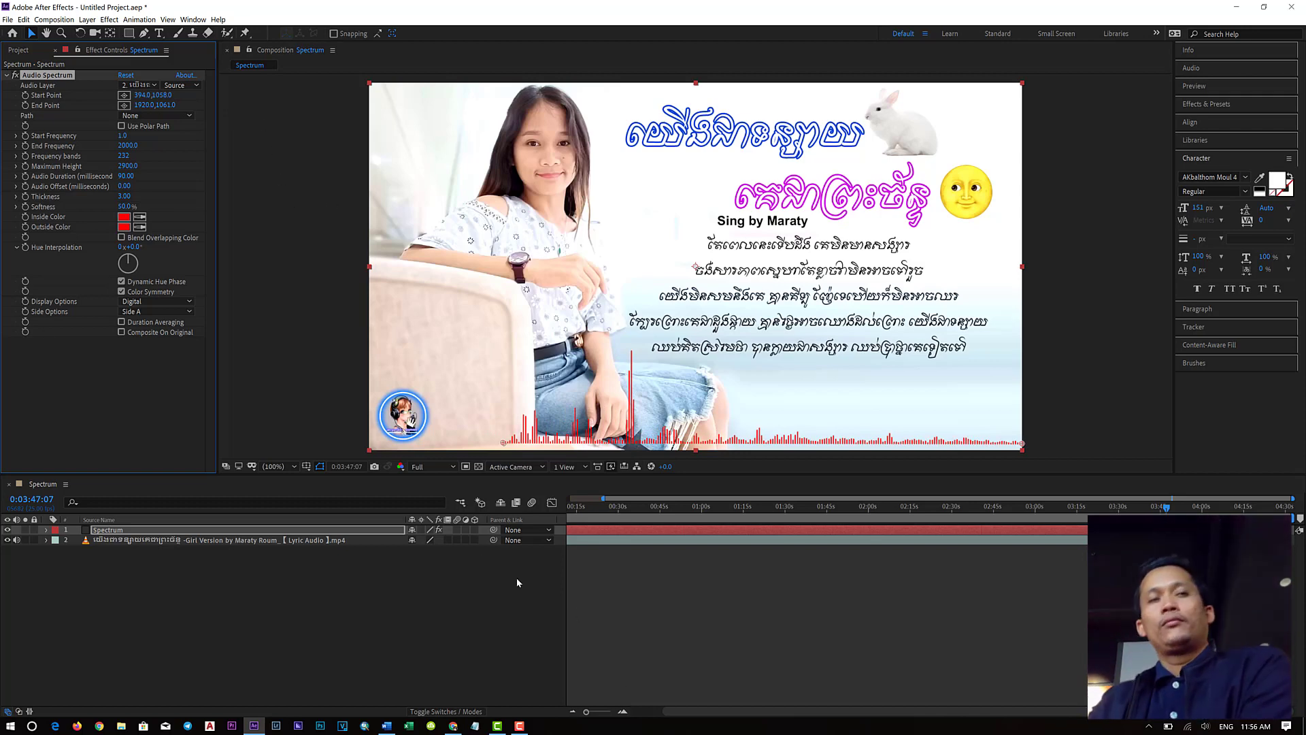
# - Preview the spectrum animation from 0:00:46:05, stop playback and select the Spectrum layer
pyautogui.click(664, 514)
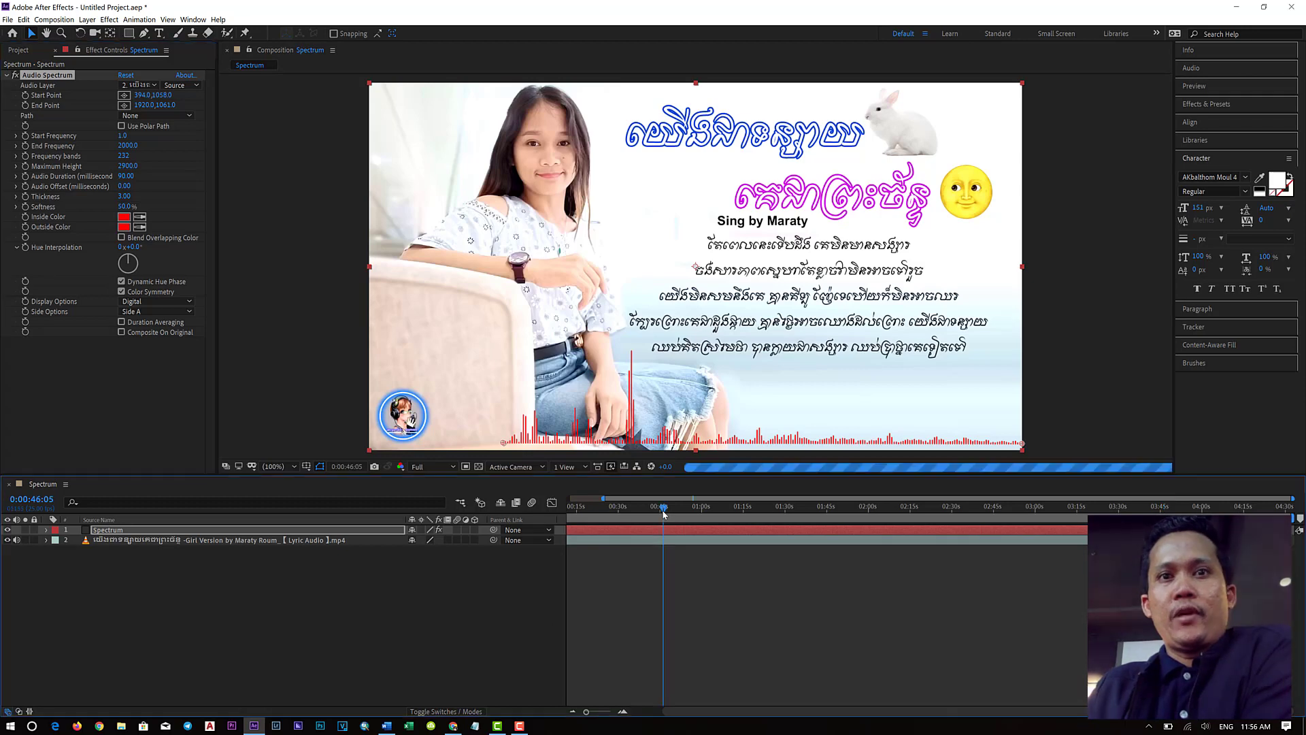
pyautogui.press('space')
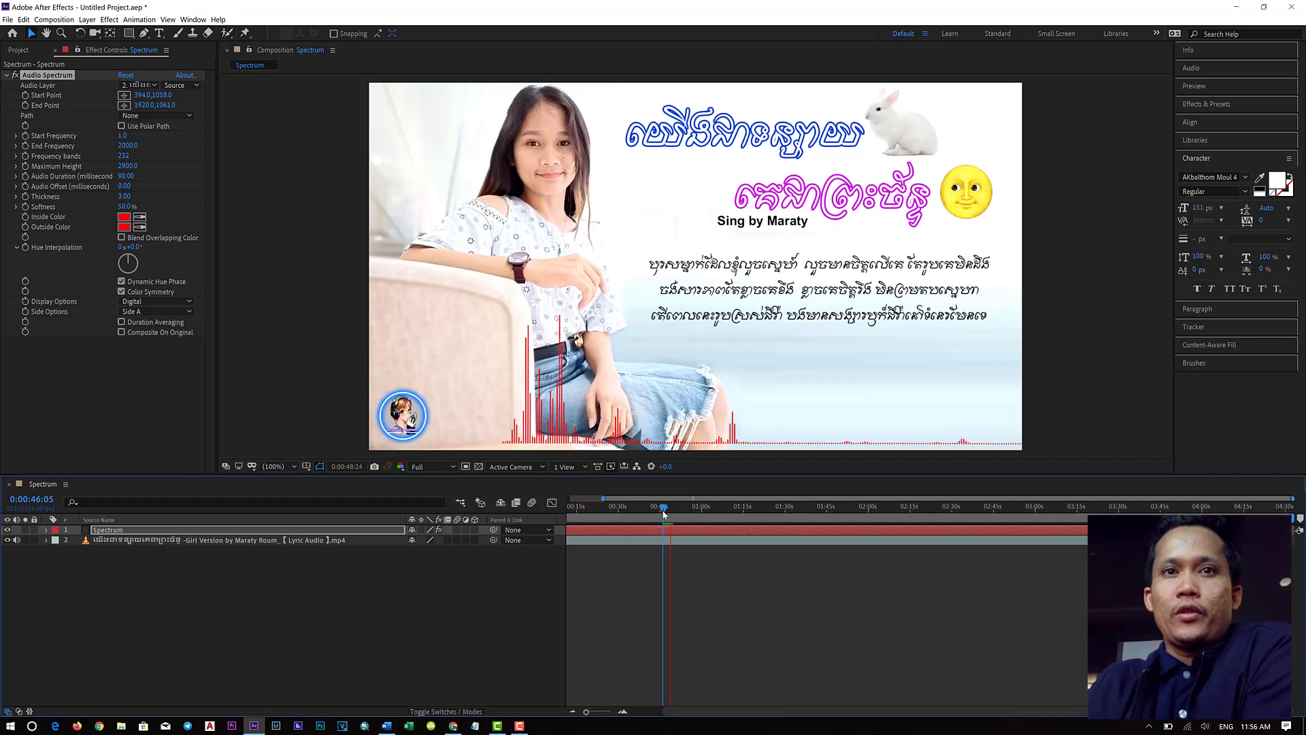
pyautogui.click(455, 554)
pyautogui.click(129, 532)
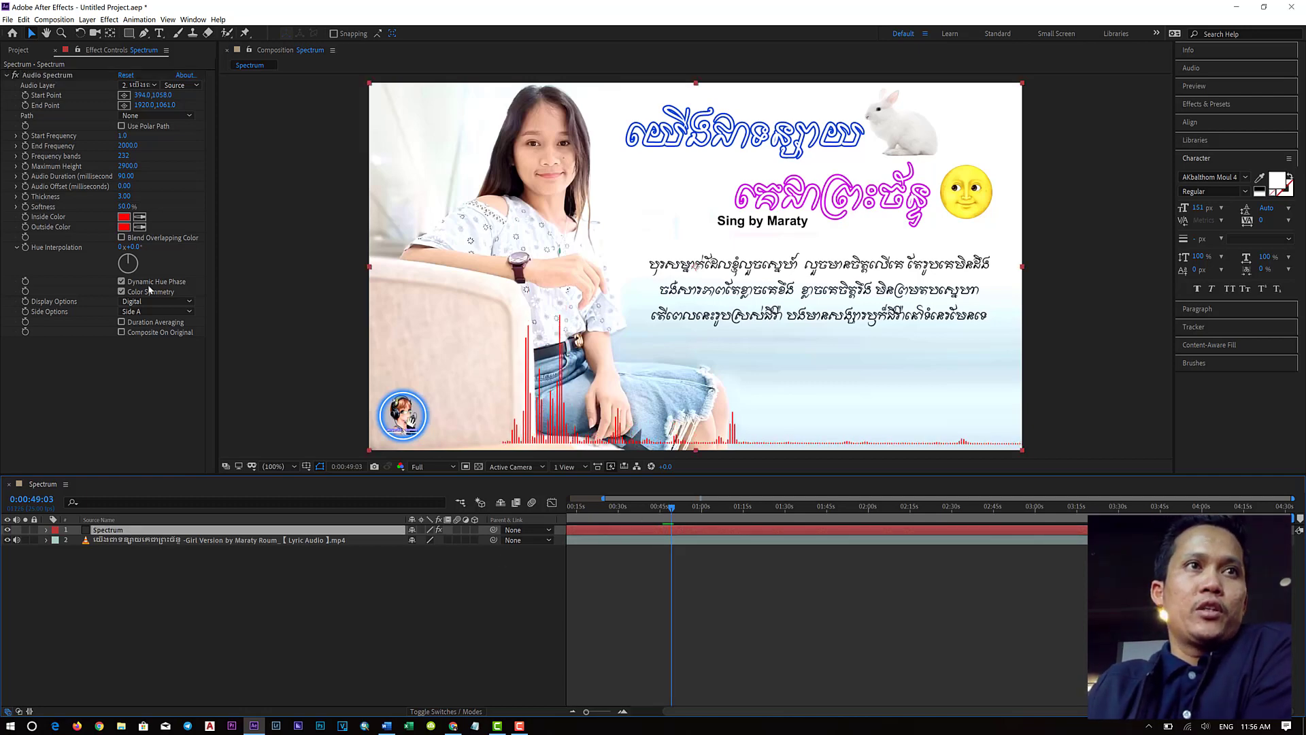
# - Set the red spectrum's maximum height to 1500
pyautogui.click(132, 167)
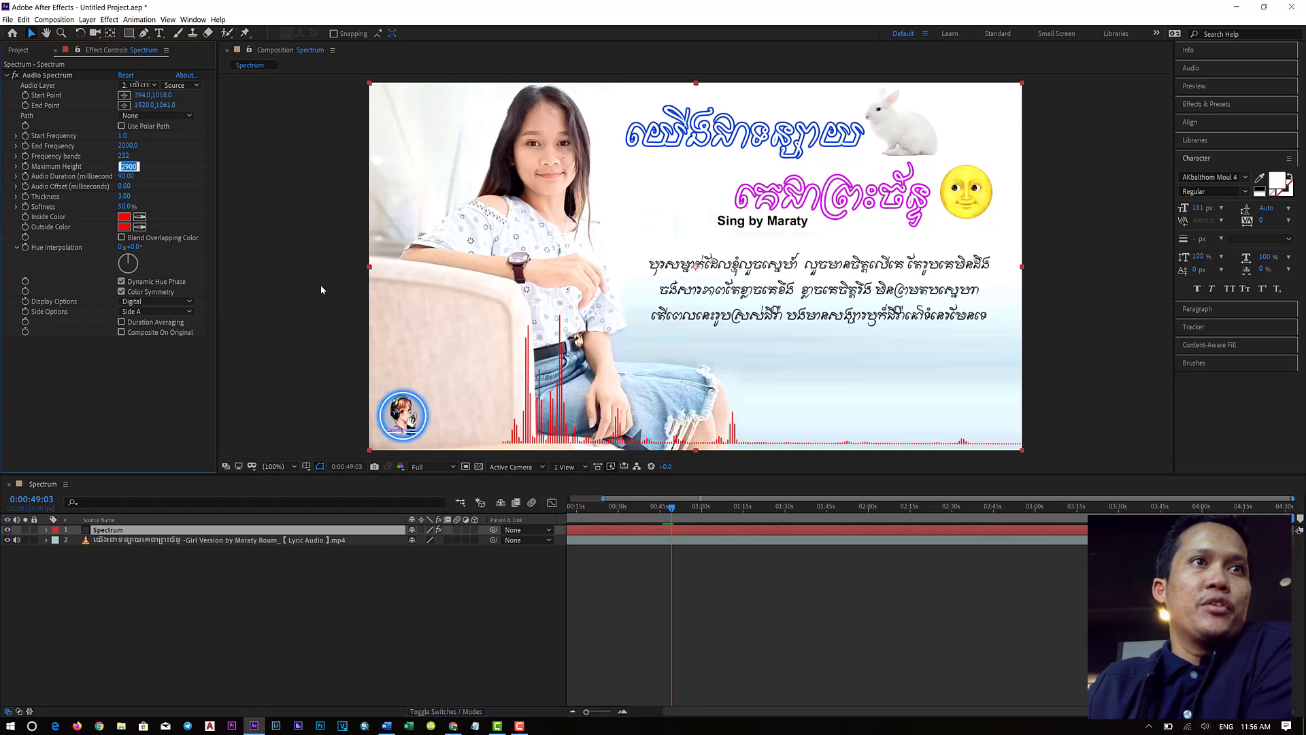
pyautogui.write('15')
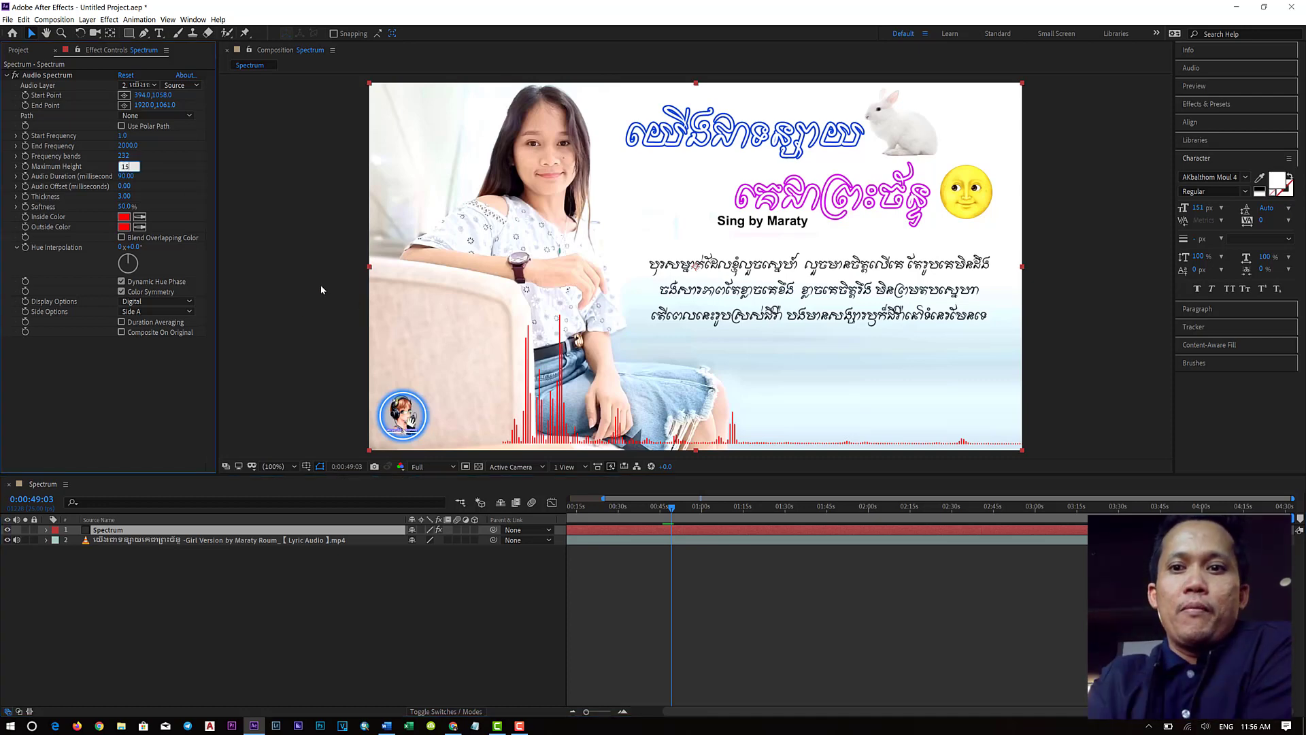
pyautogui.press('Return')
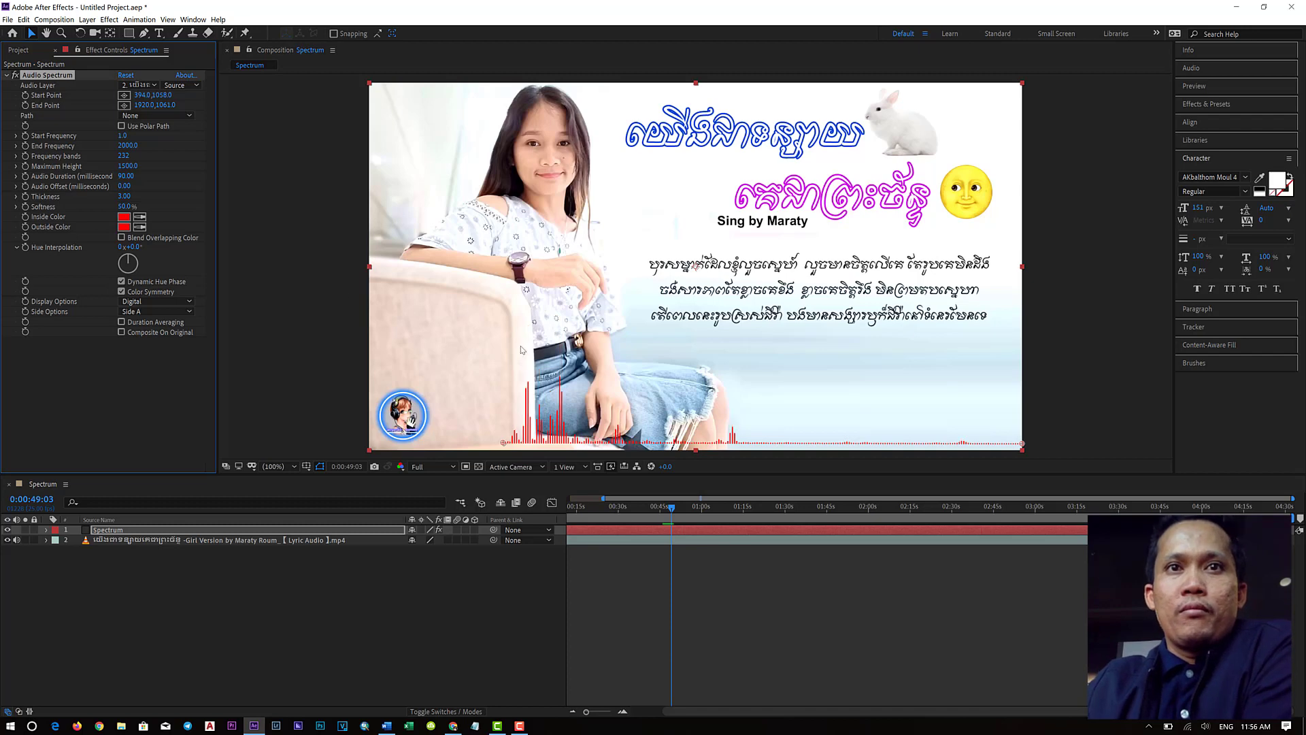
# - Duplicate the Spectrum layer and set the copy's maximum height to 2000
pyautogui.click(140, 530)
pyautogui.hotkey('ctrl', 'd')
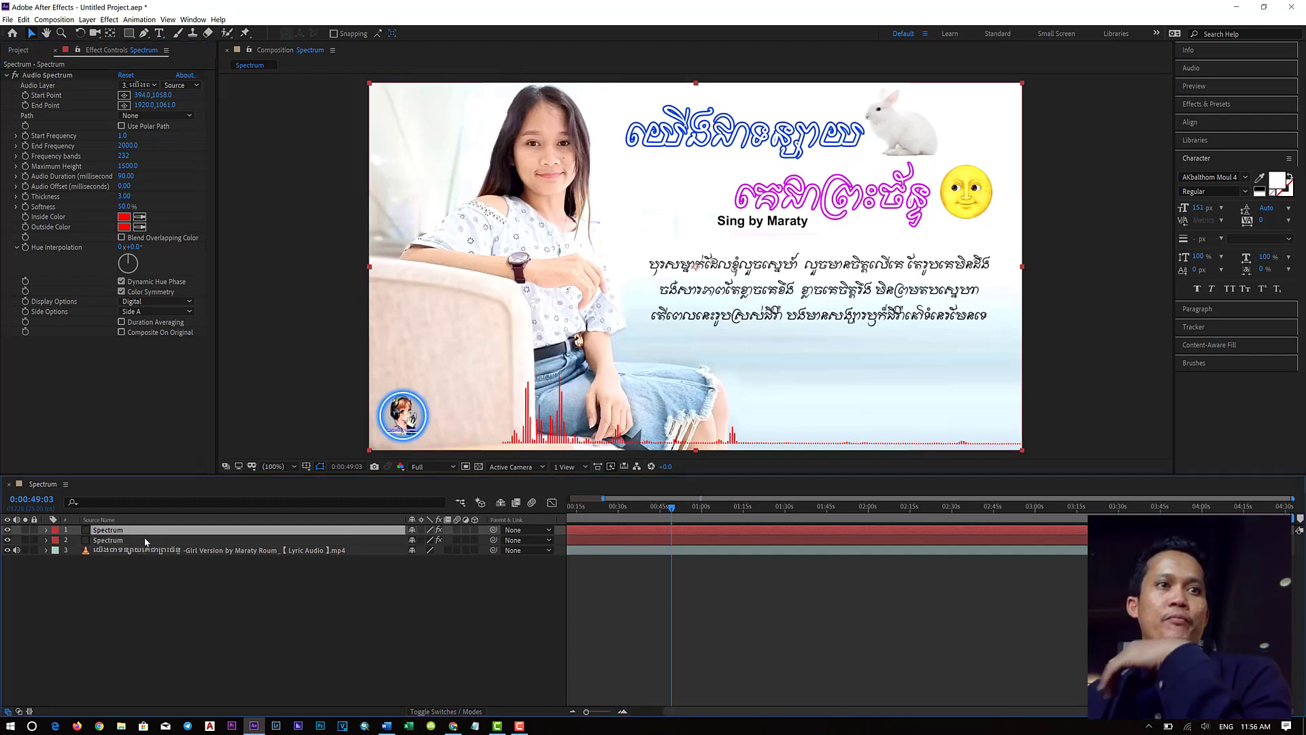
pyautogui.click(128, 166)
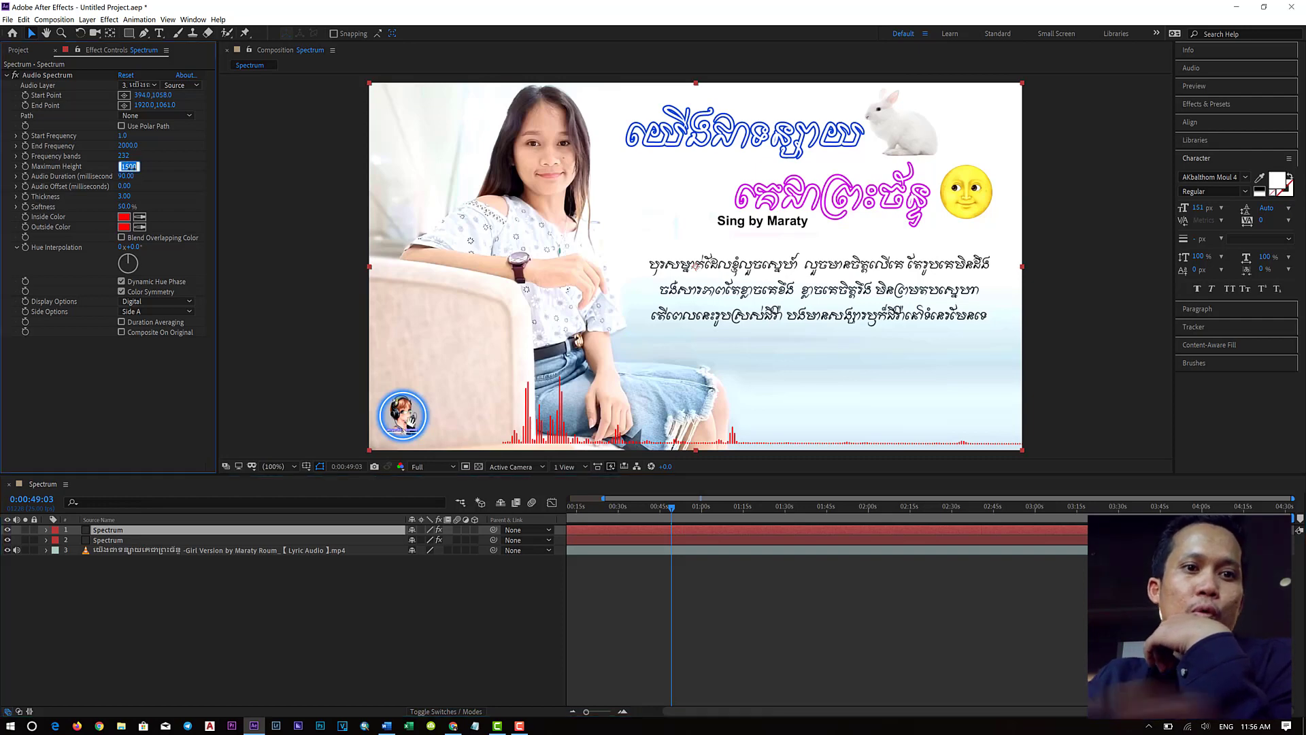
pyautogui.write('200')
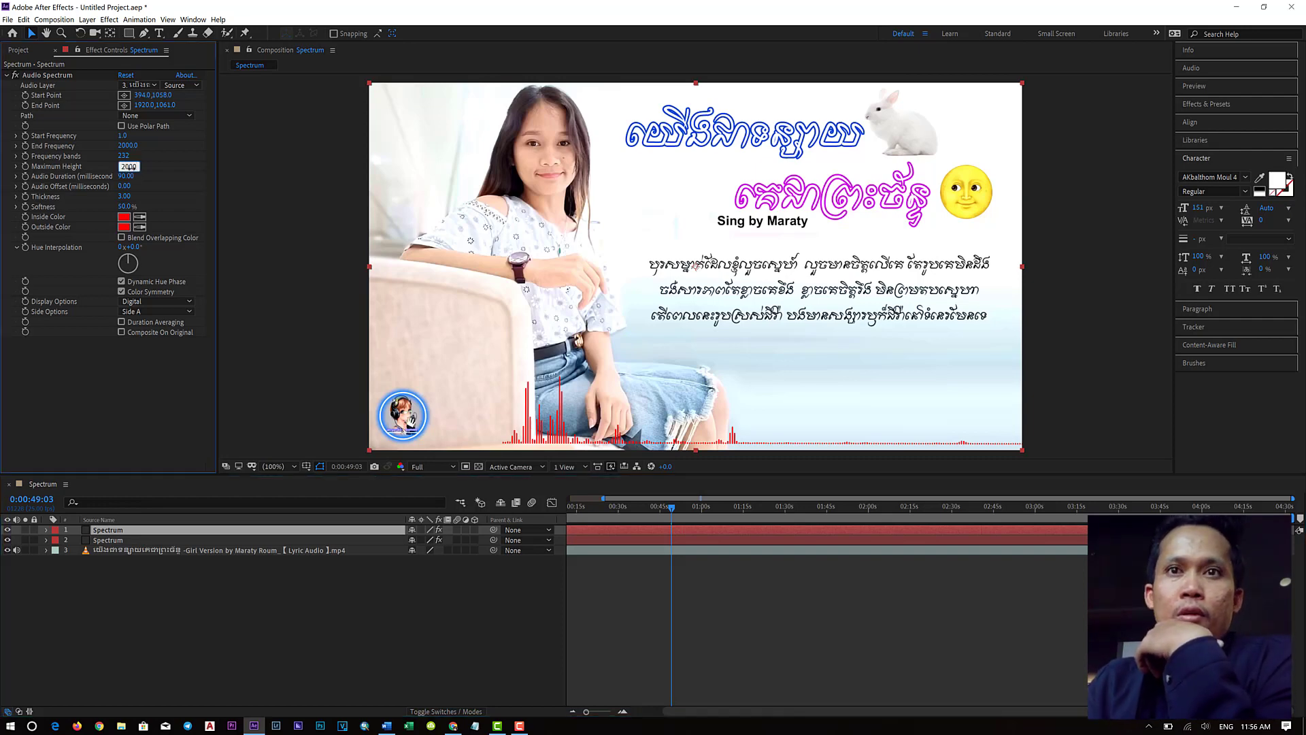
pyautogui.write('0')
pyautogui.press('Return')
# - Make the copied spectrum's inside (FFC900) and outside colors yellow and set its display option to Analog dots
pyautogui.click(125, 217)
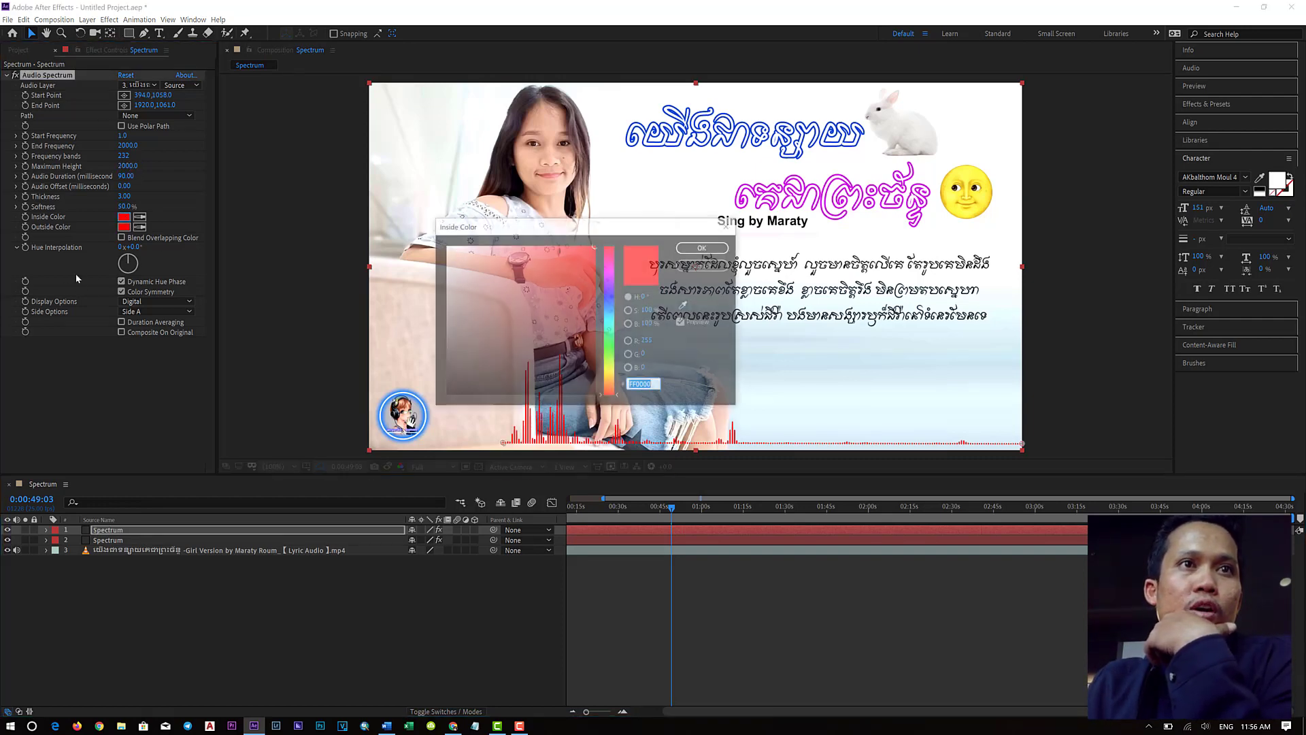
pyautogui.moveTo(615, 358); pyautogui.dragTo(615, 376)
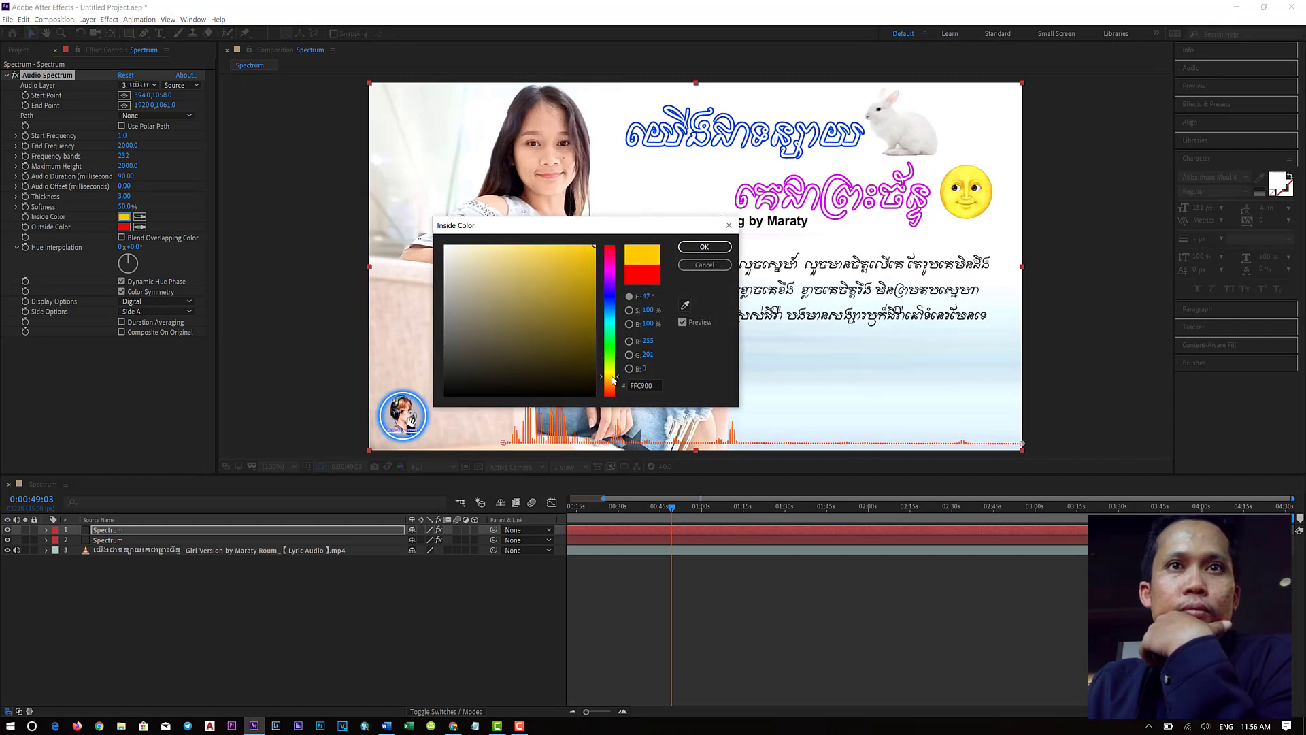
pyautogui.click(704, 247)
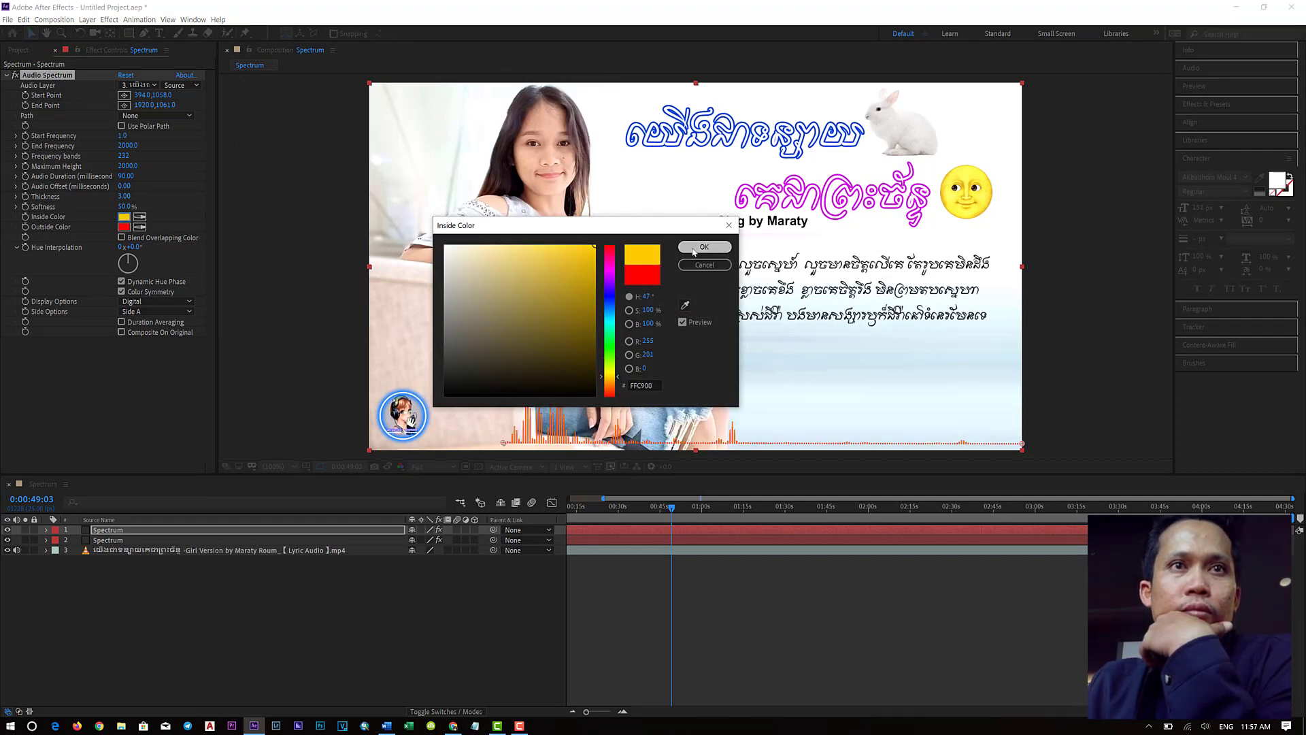
pyautogui.click(173, 313)
pyautogui.click(172, 303)
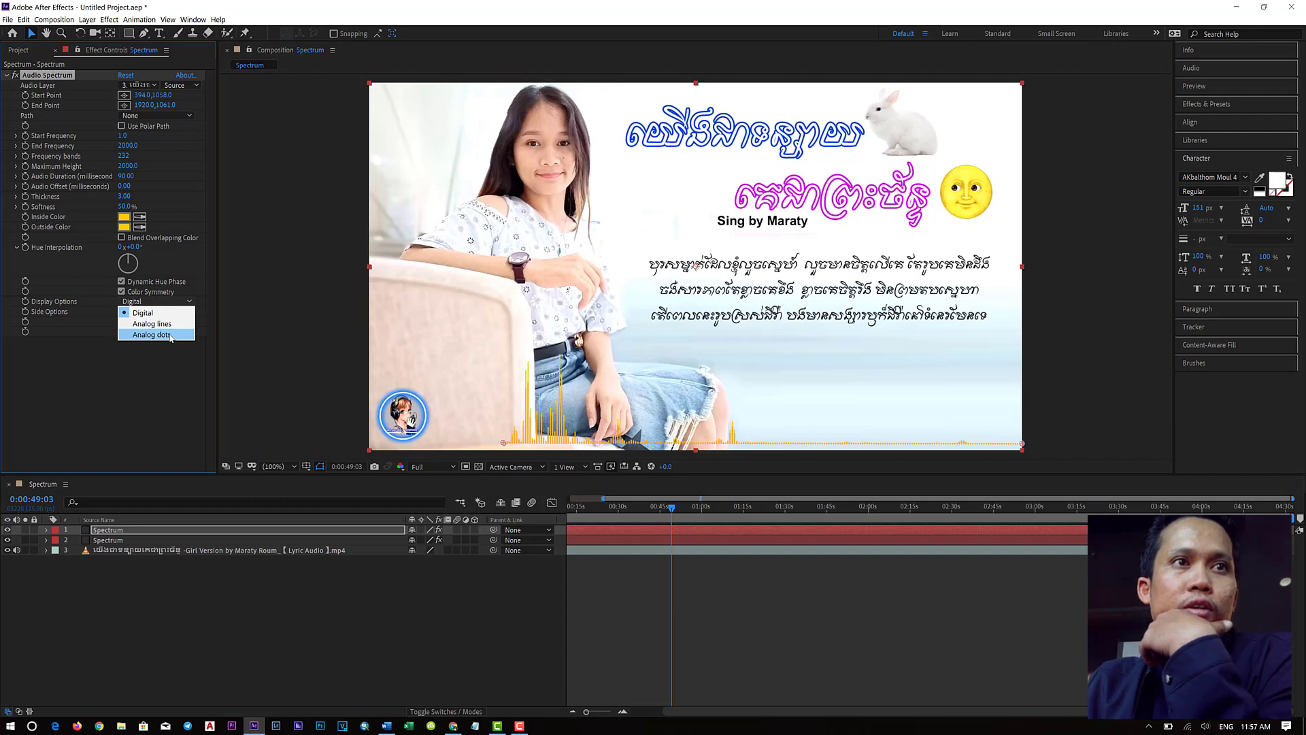
pyautogui.click(169, 334)
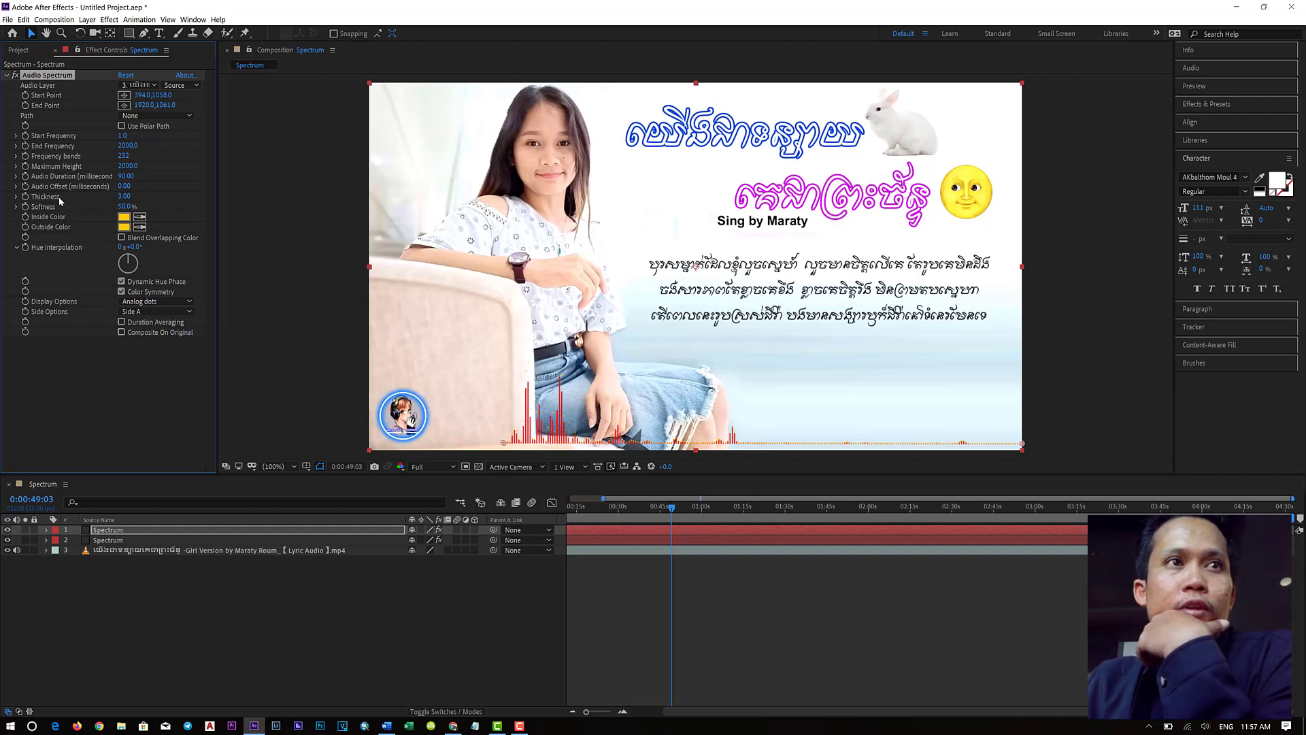
# - Duplicate the yellow Analog dots Spectrum layer at the top of the layer stack
pyautogui.click(144, 532)
pyautogui.hotkey('ctrl', 'd')
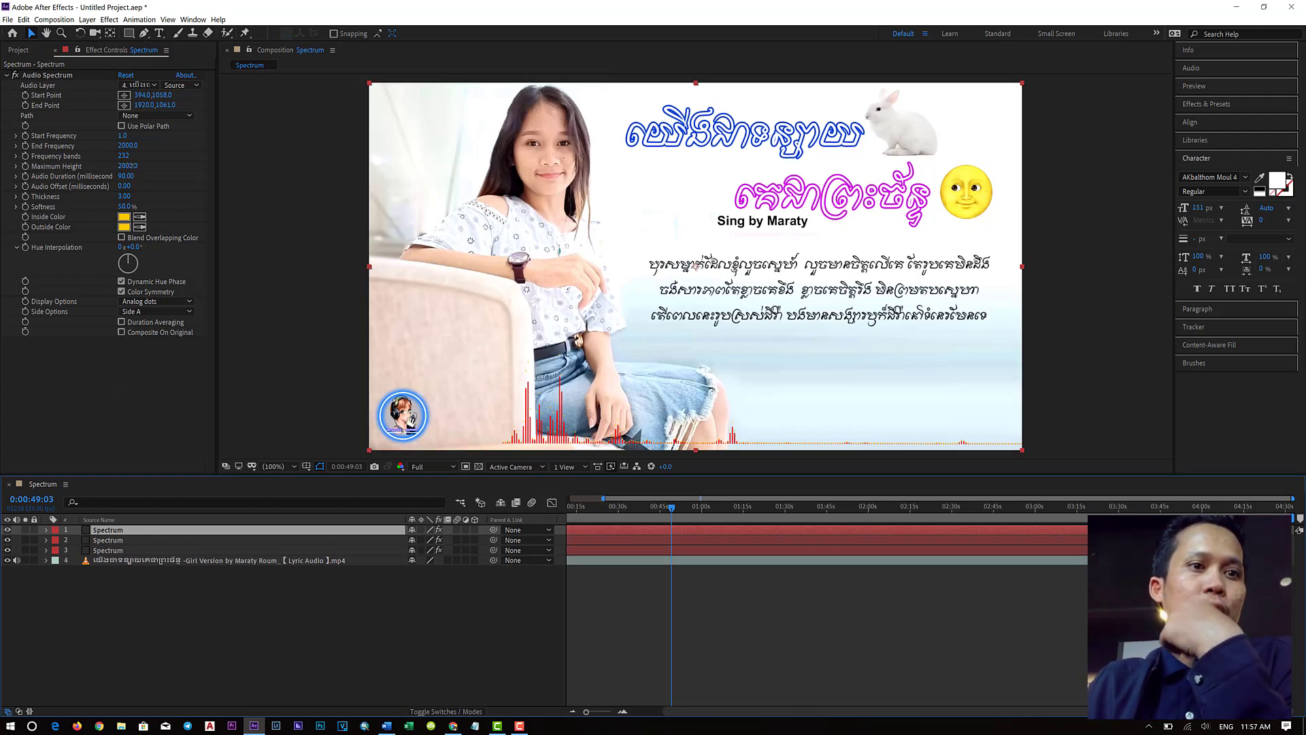
pyautogui.click(129, 165)
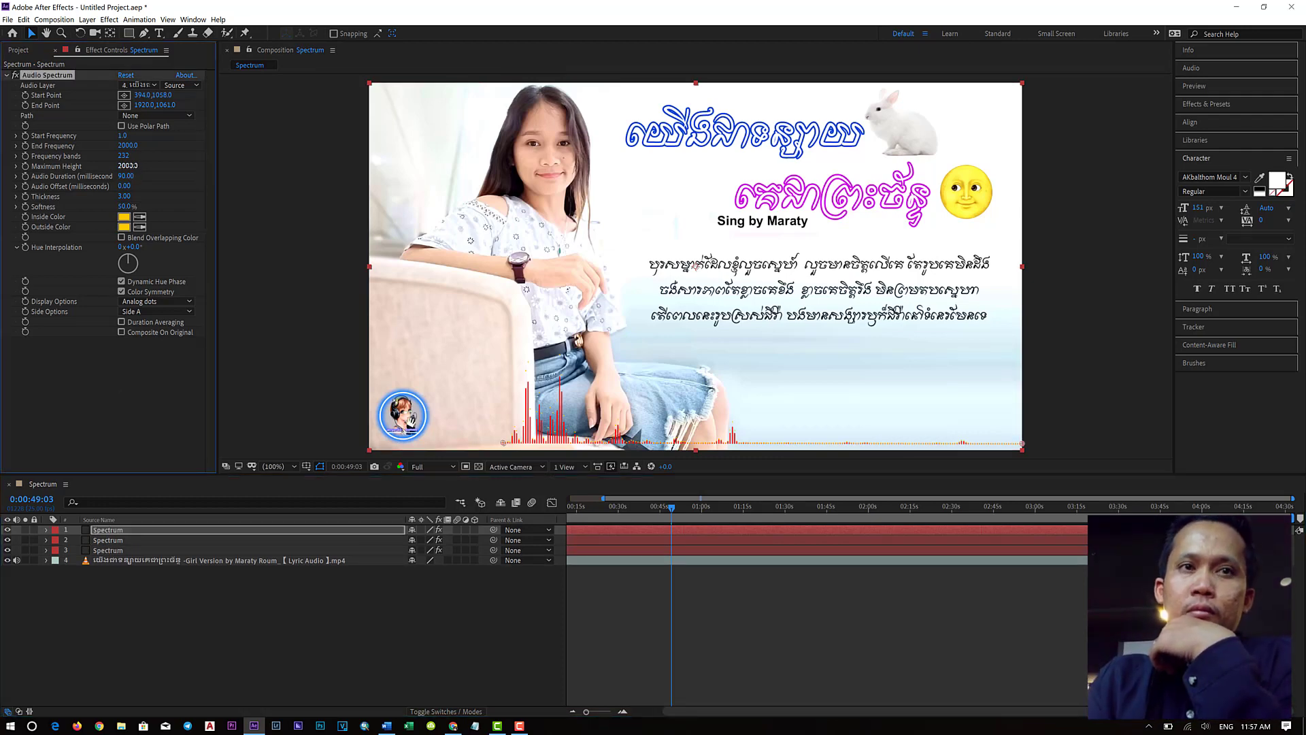
pyautogui.press('Return')
# - Duplicate the topmost yellow Spectrum layer once more and set the new copy's maximum height to 3000
pyautogui.click(161, 534)
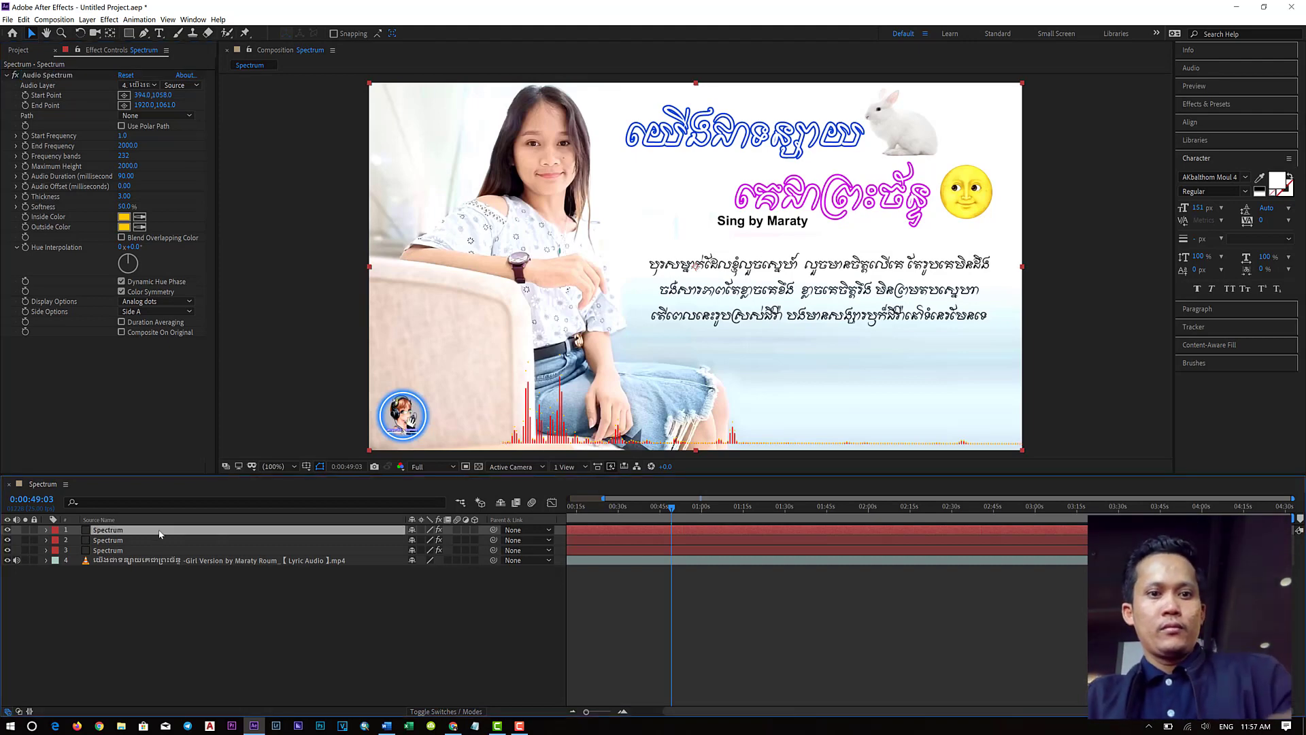
pyautogui.hotkey('ctrl', 'd')
pyautogui.click(127, 166)
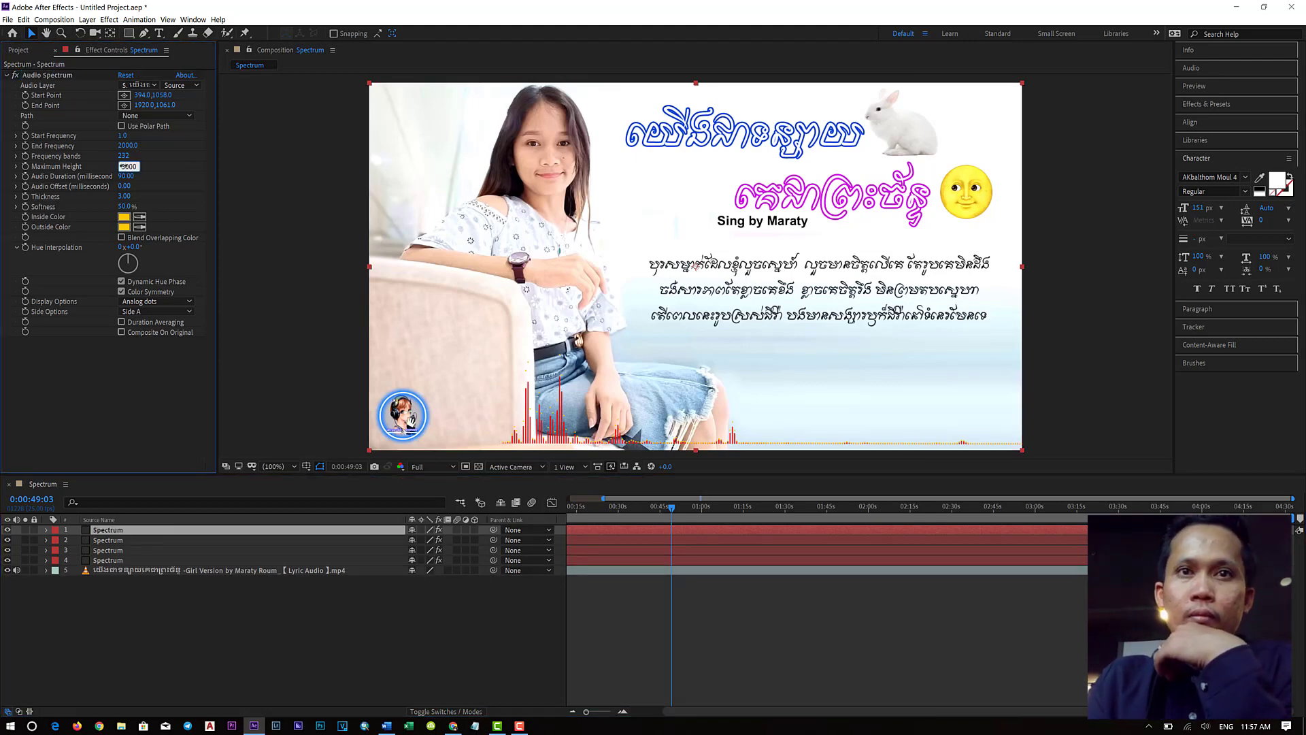
pyautogui.write('5000')
pyautogui.press('Return')
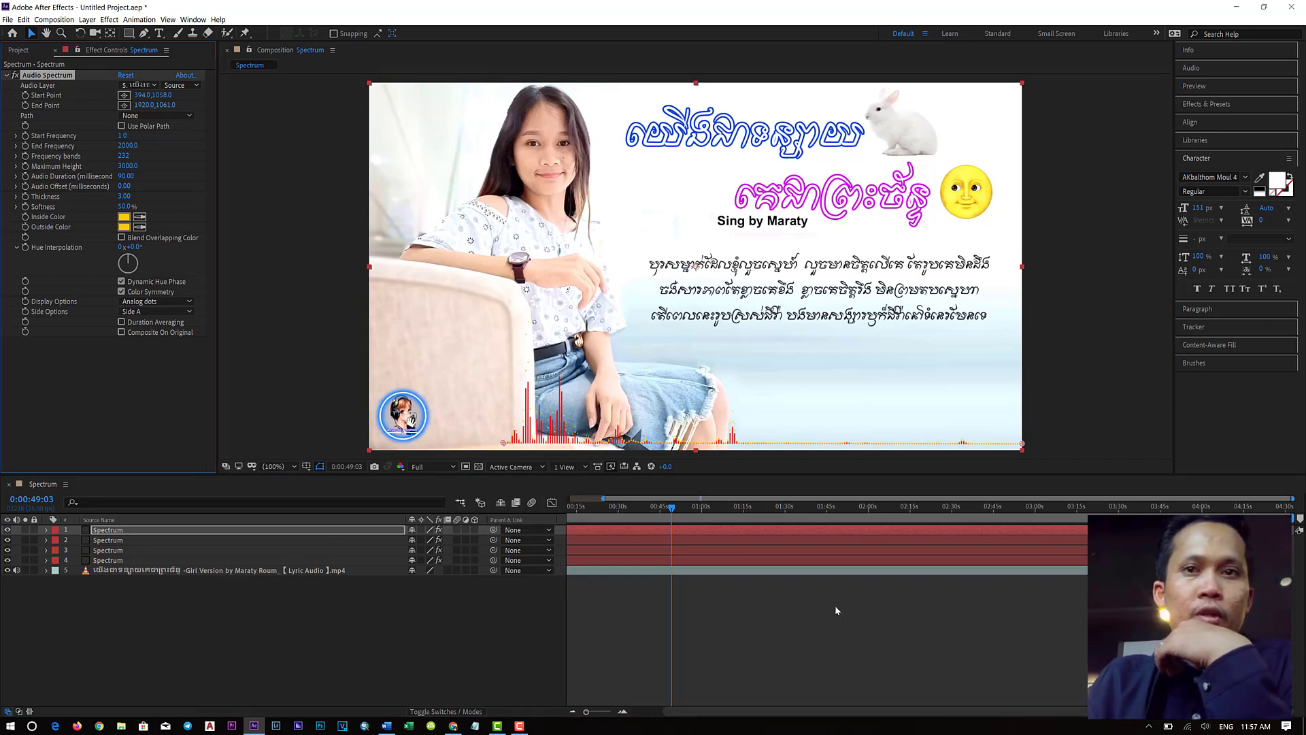
# - Preview the layered spectrum animation from 0:00:13:21
pyautogui.moveTo(661, 514); pyautogui.dragTo(574, 514)
pyautogui.press('space')
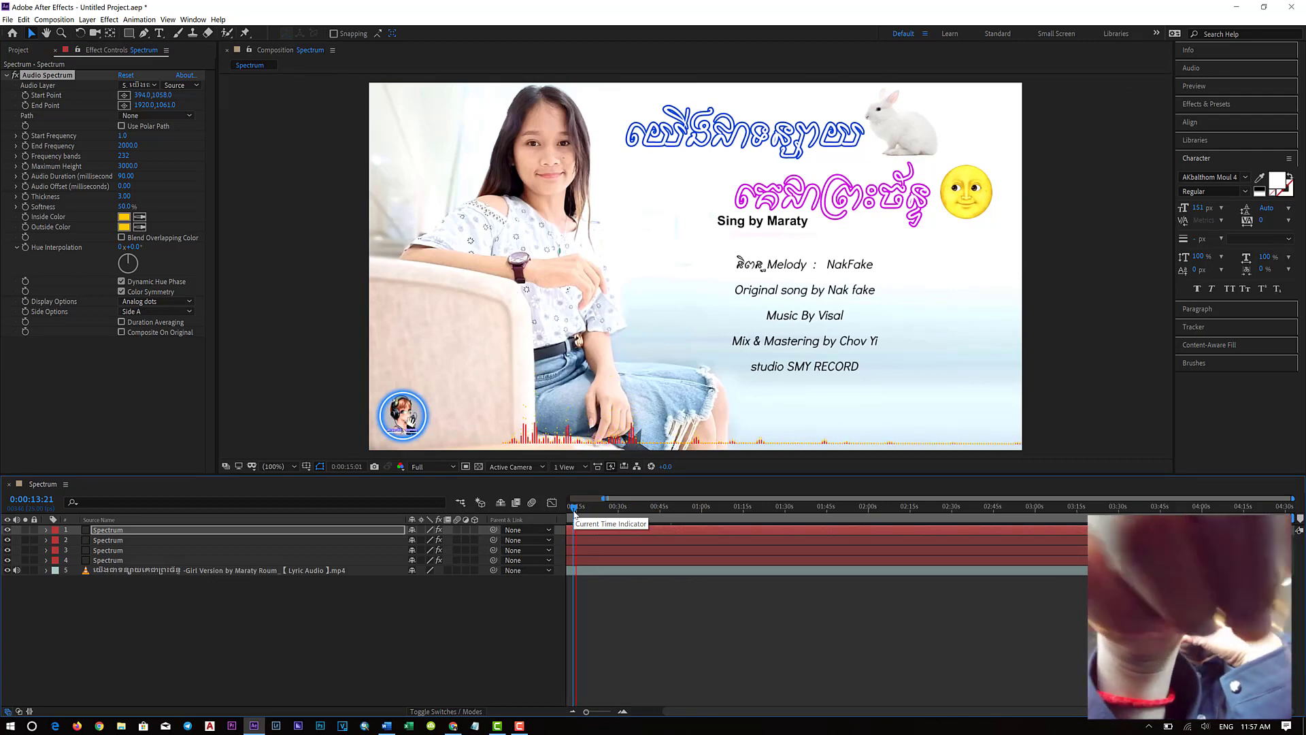
# - Duplicate the red Spectrum layer and change the copy's inside and outside colors to white (FFFFFF)
pyautogui.click(117, 561)
pyautogui.hotkey('ctrl', 'd')
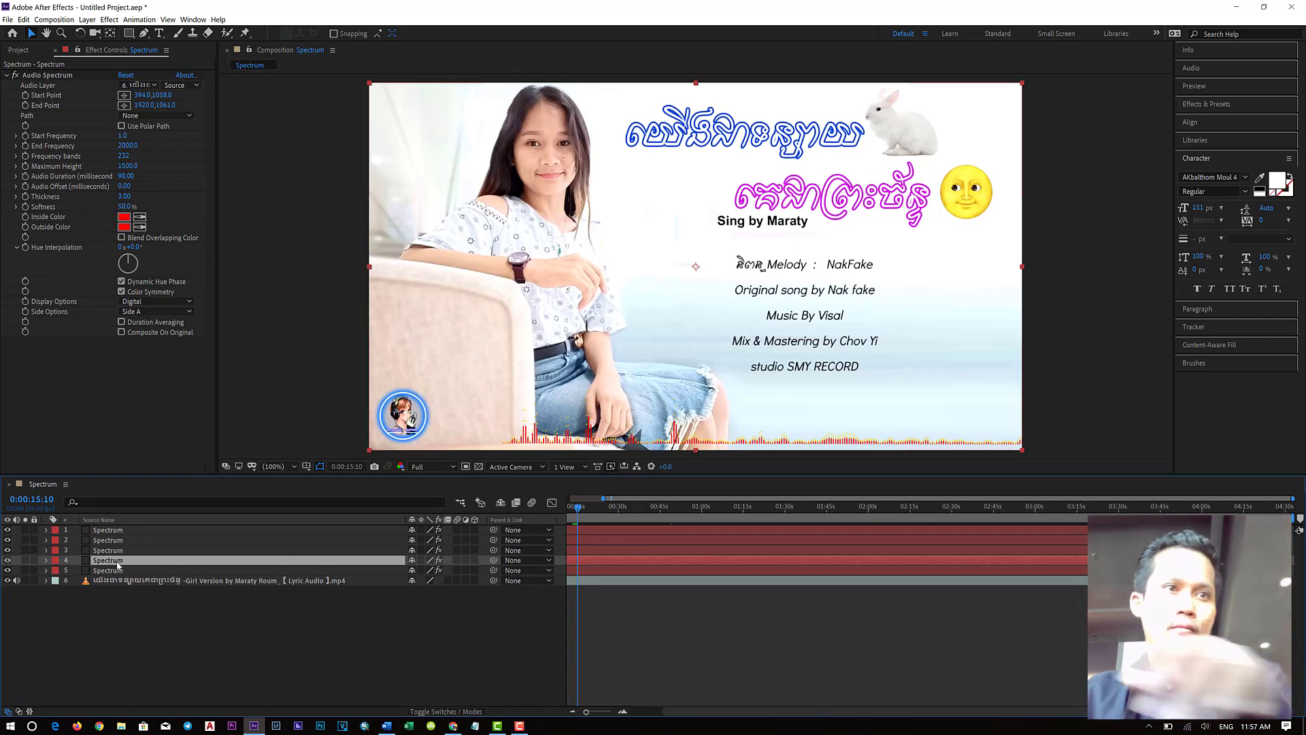
pyautogui.click(126, 218)
pyautogui.moveTo(460, 254); pyautogui.dragTo(446, 247)
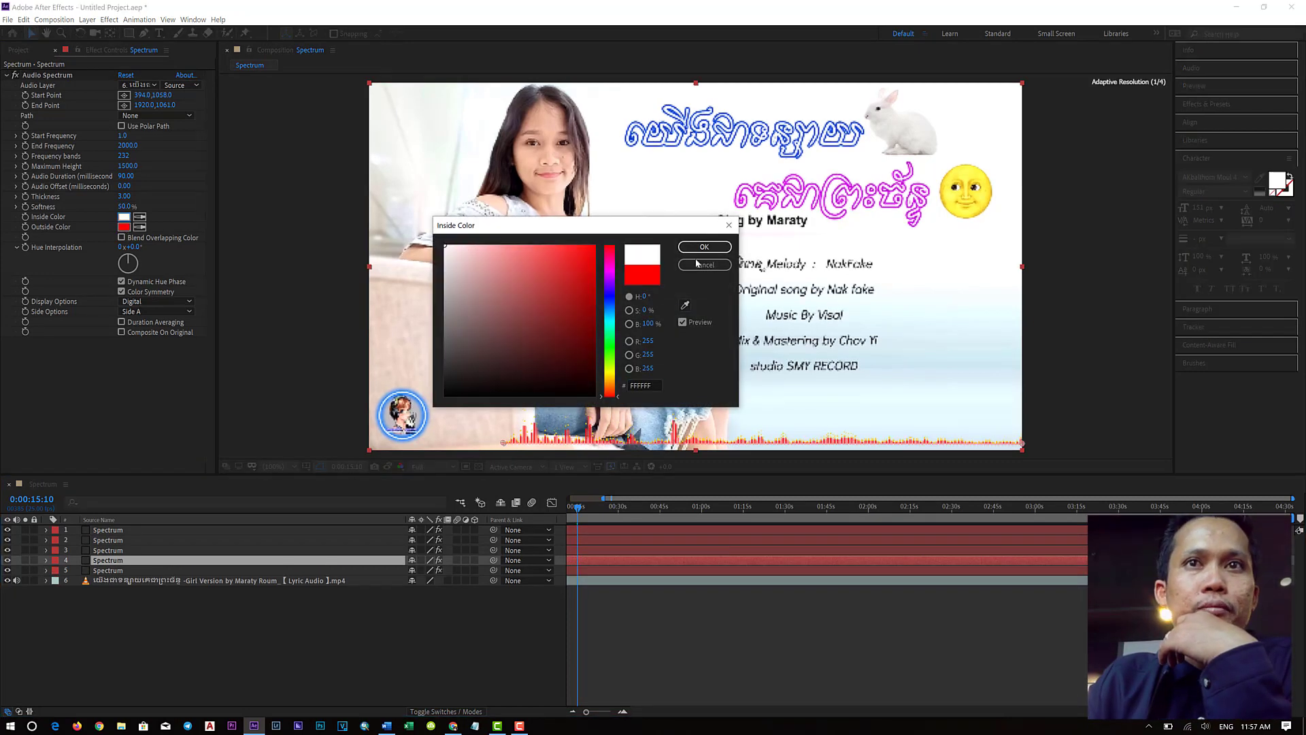
pyautogui.click(704, 247)
pyautogui.click(125, 227)
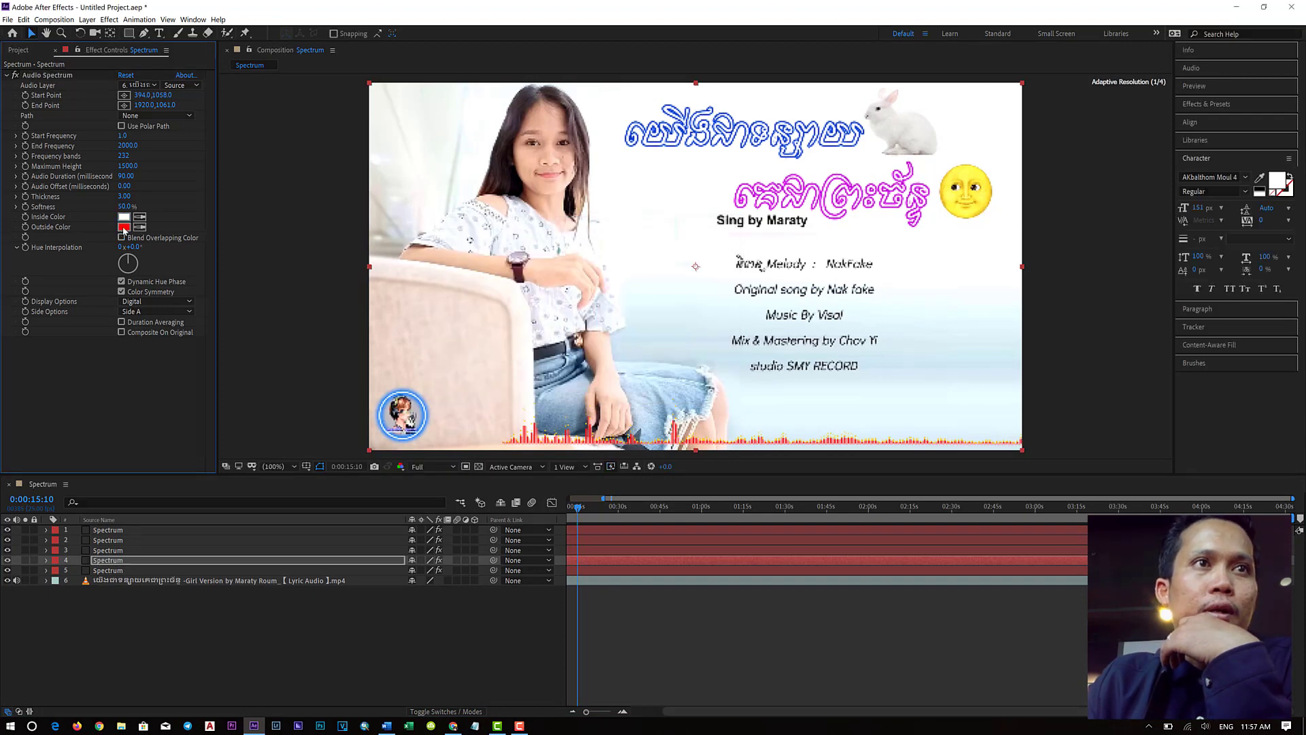
pyautogui.click(445, 246)
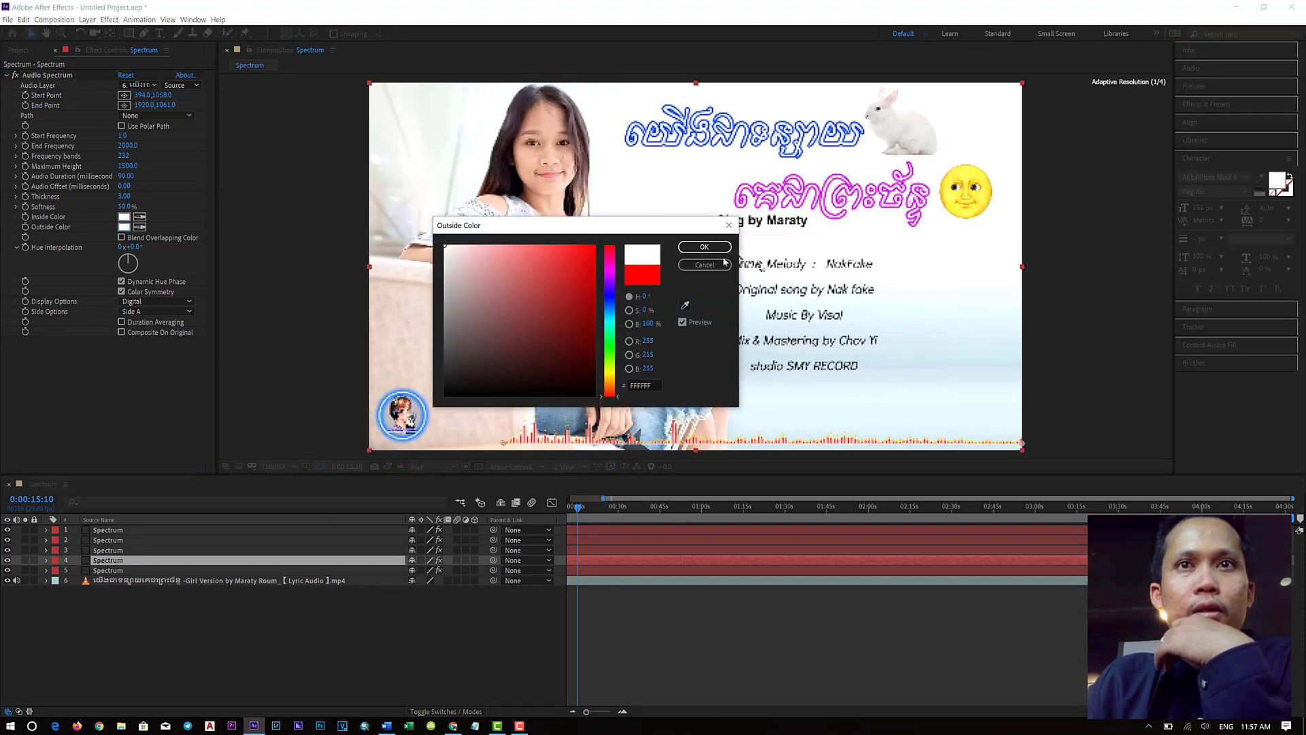
pyautogui.click(704, 246)
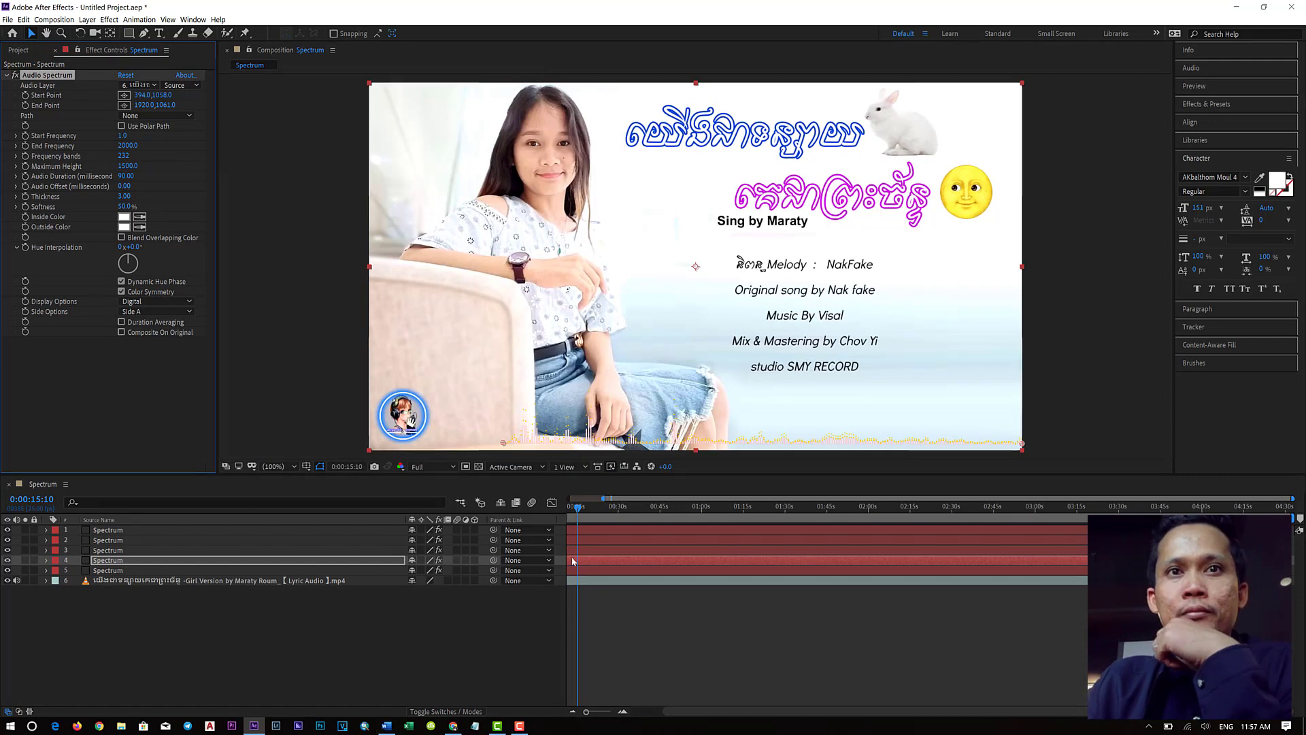
# - Set the white Spectrum layer's maximum height to 500
pyautogui.click(134, 560)
pyautogui.click(126, 166)
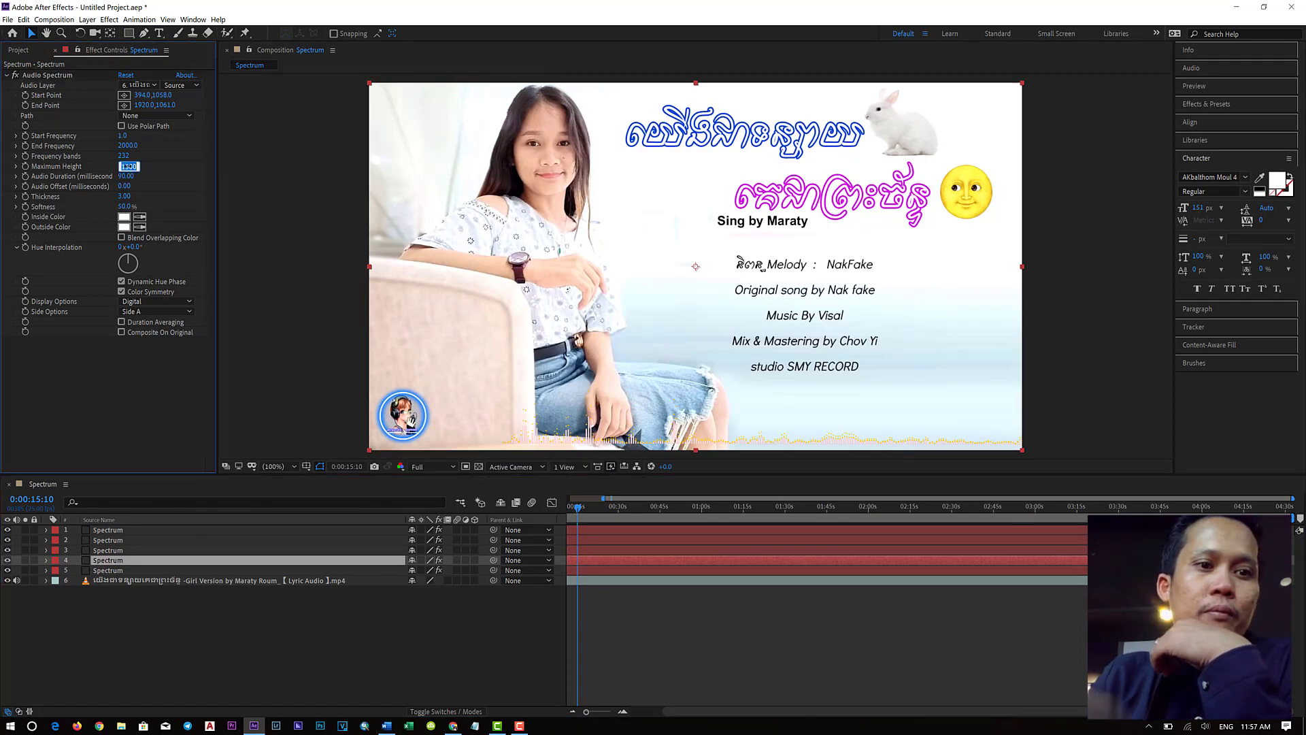
pyautogui.write('5')
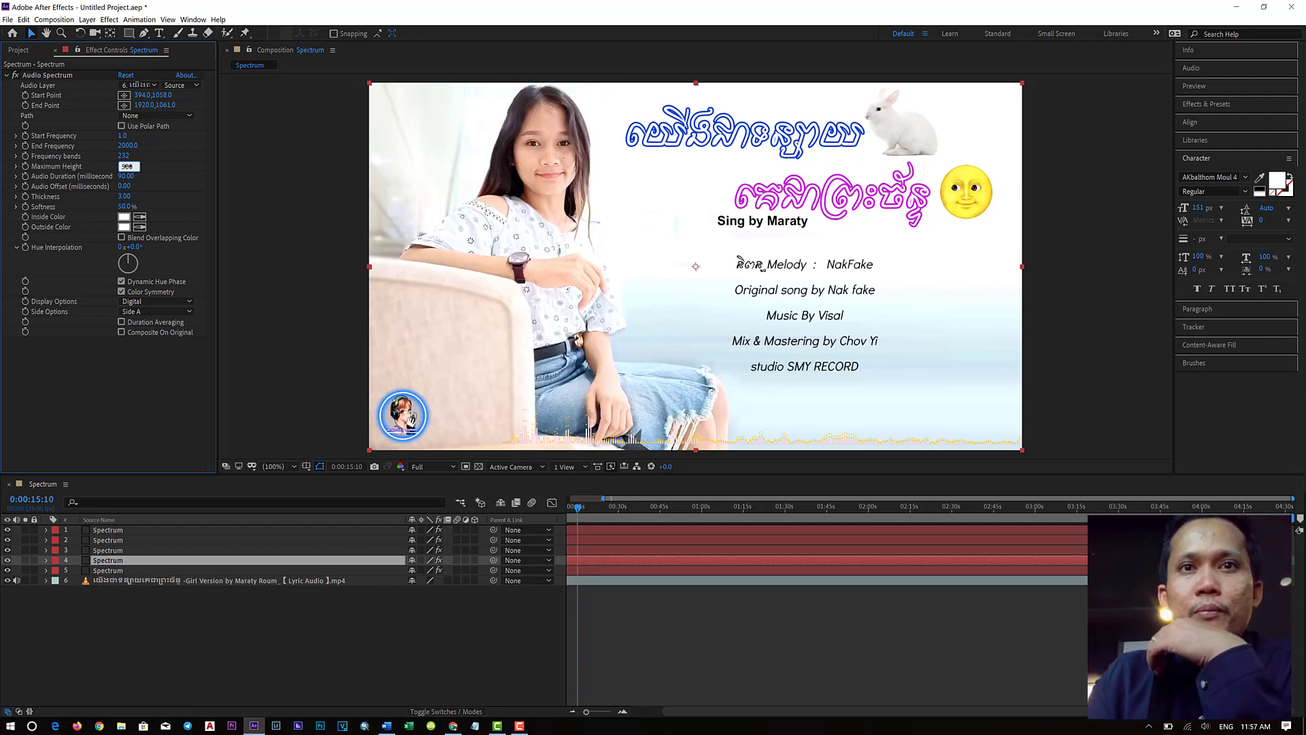
pyautogui.press('Return')
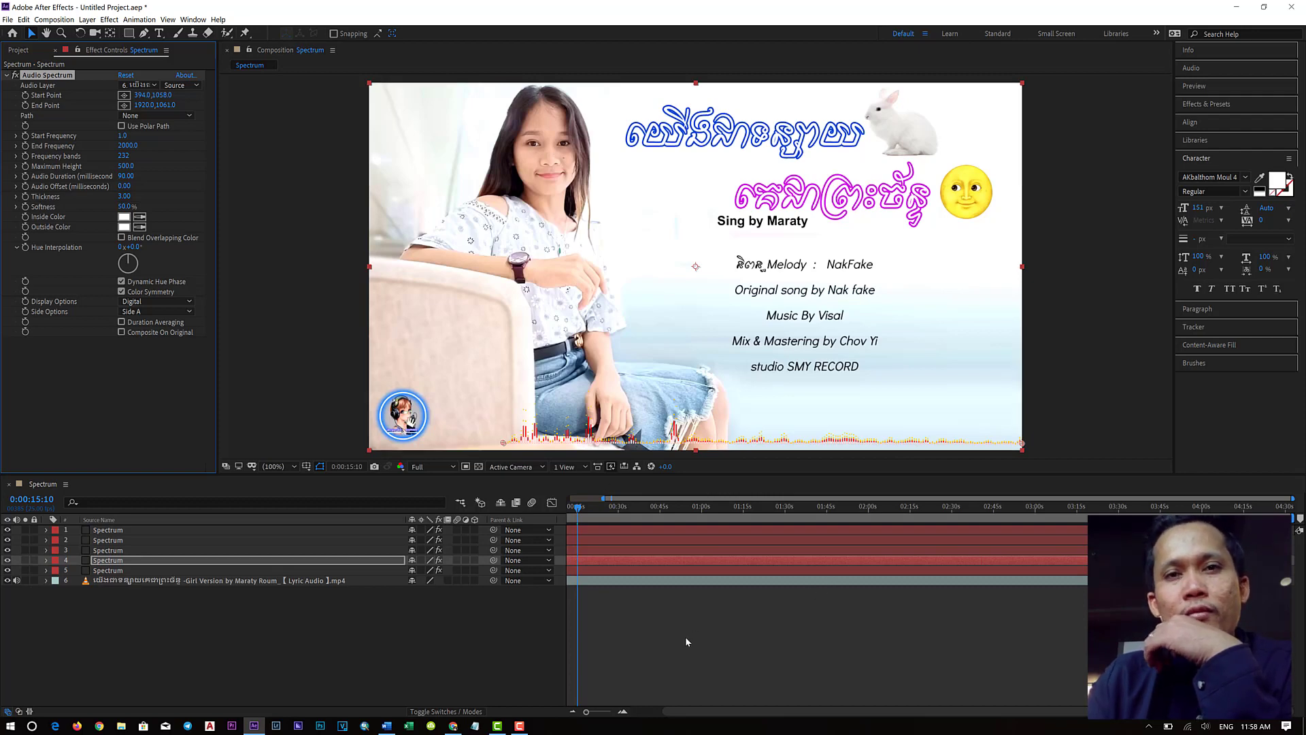
# - Preview the animation briefly and reduce the composition's preview resolution to Quarter
pyautogui.press('space')
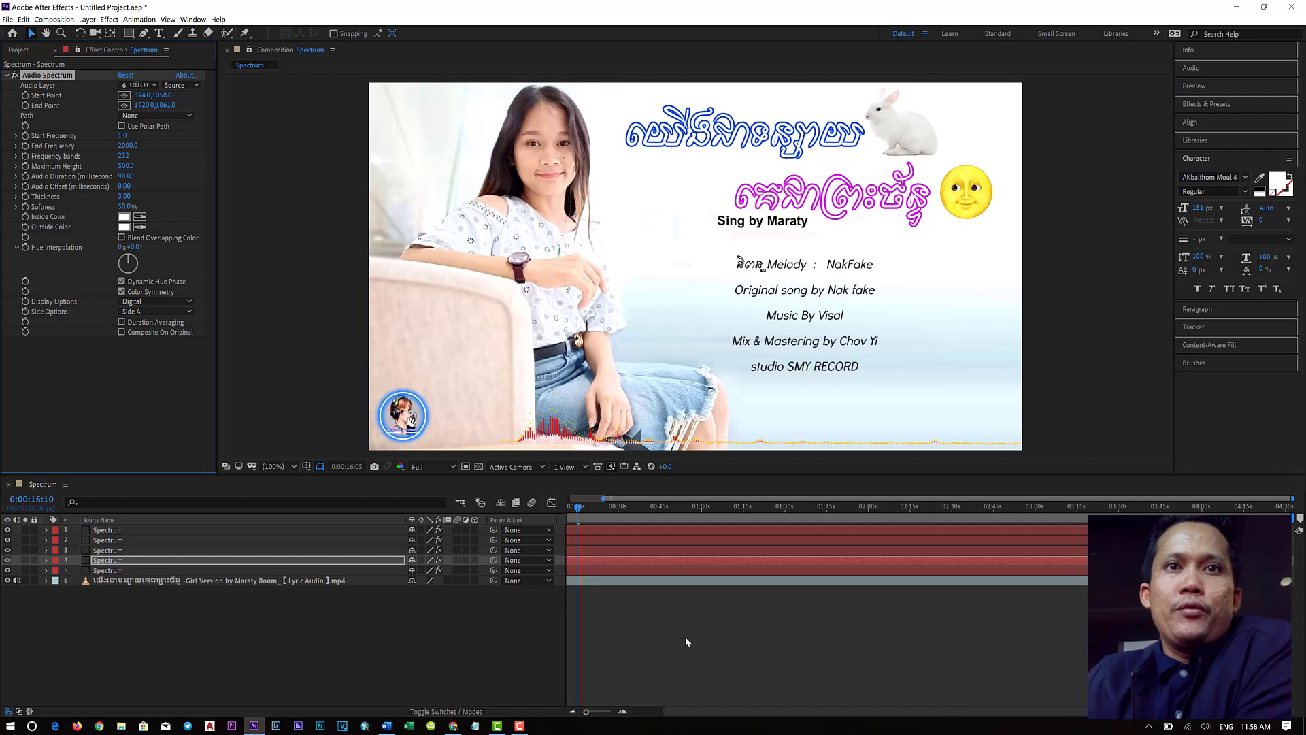
pyautogui.press('space')
pyautogui.click(443, 466)
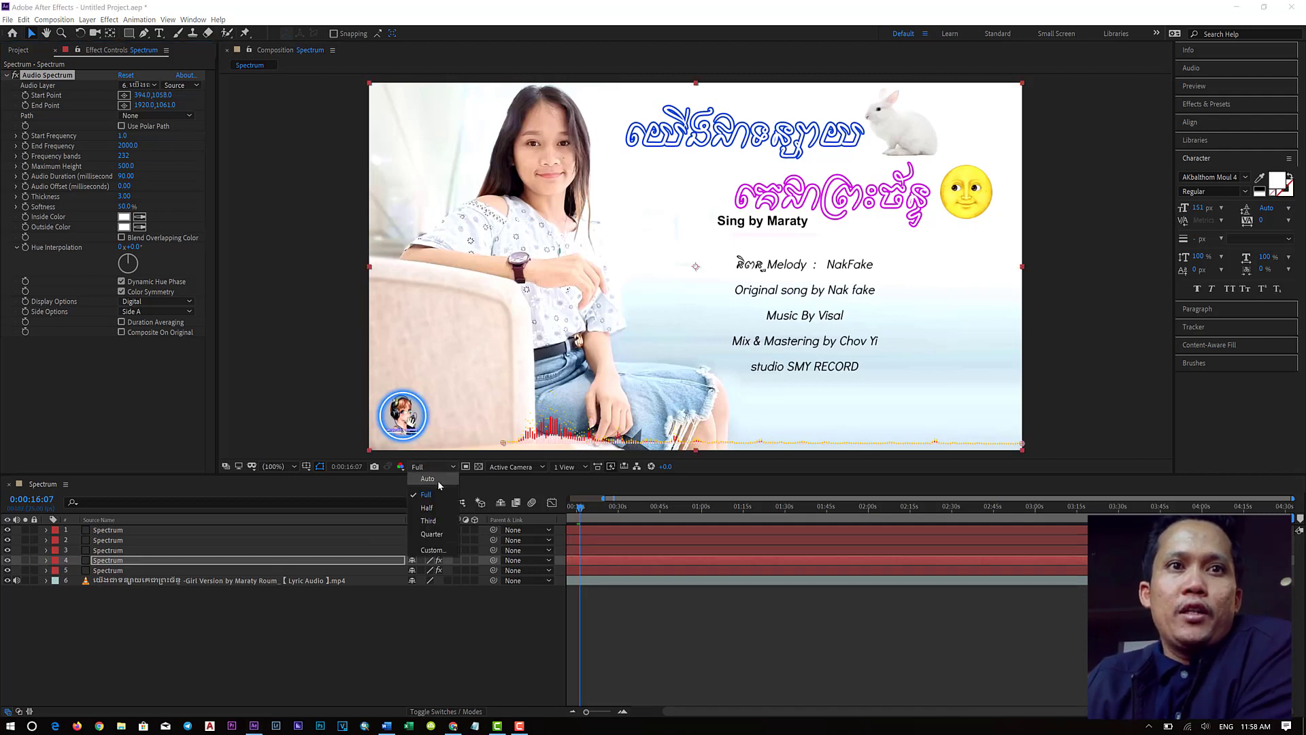
pyautogui.click(444, 541)
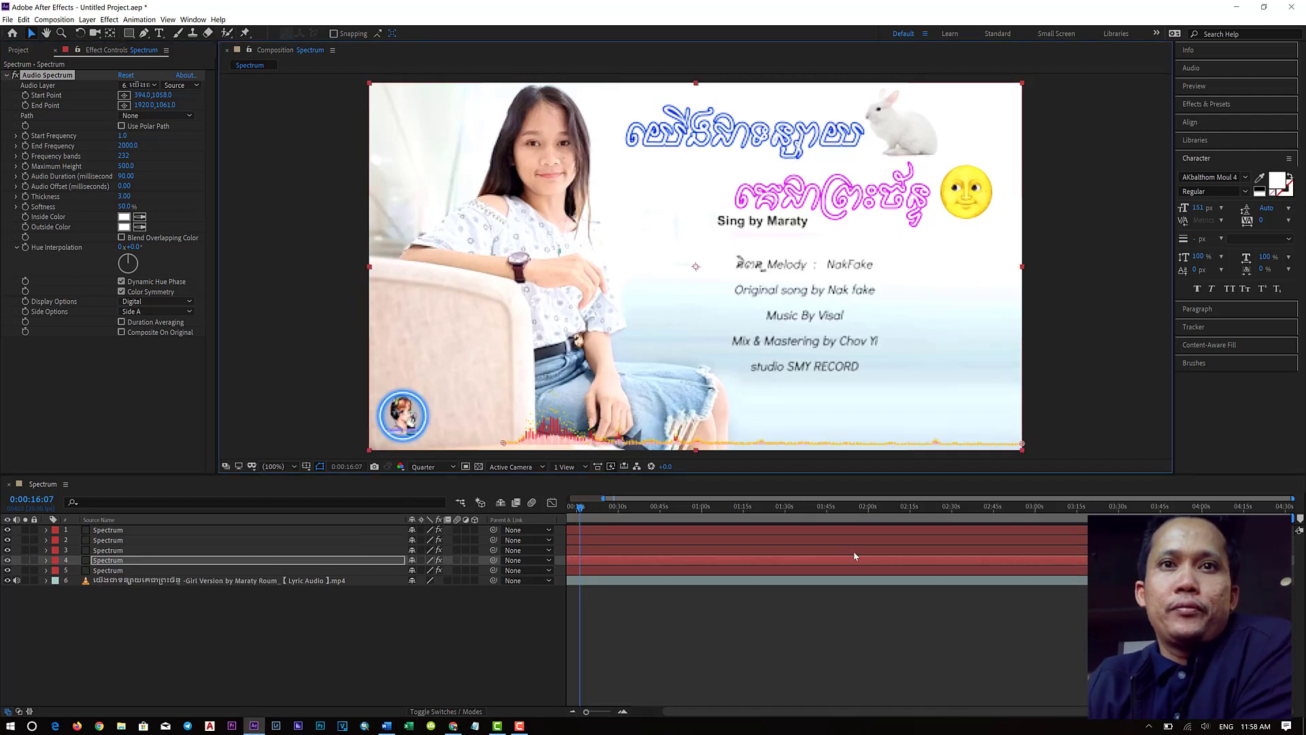
# - Play the spectrum preview from 0:00:16:07 and raise the system volume to 66
pyautogui.press('space')
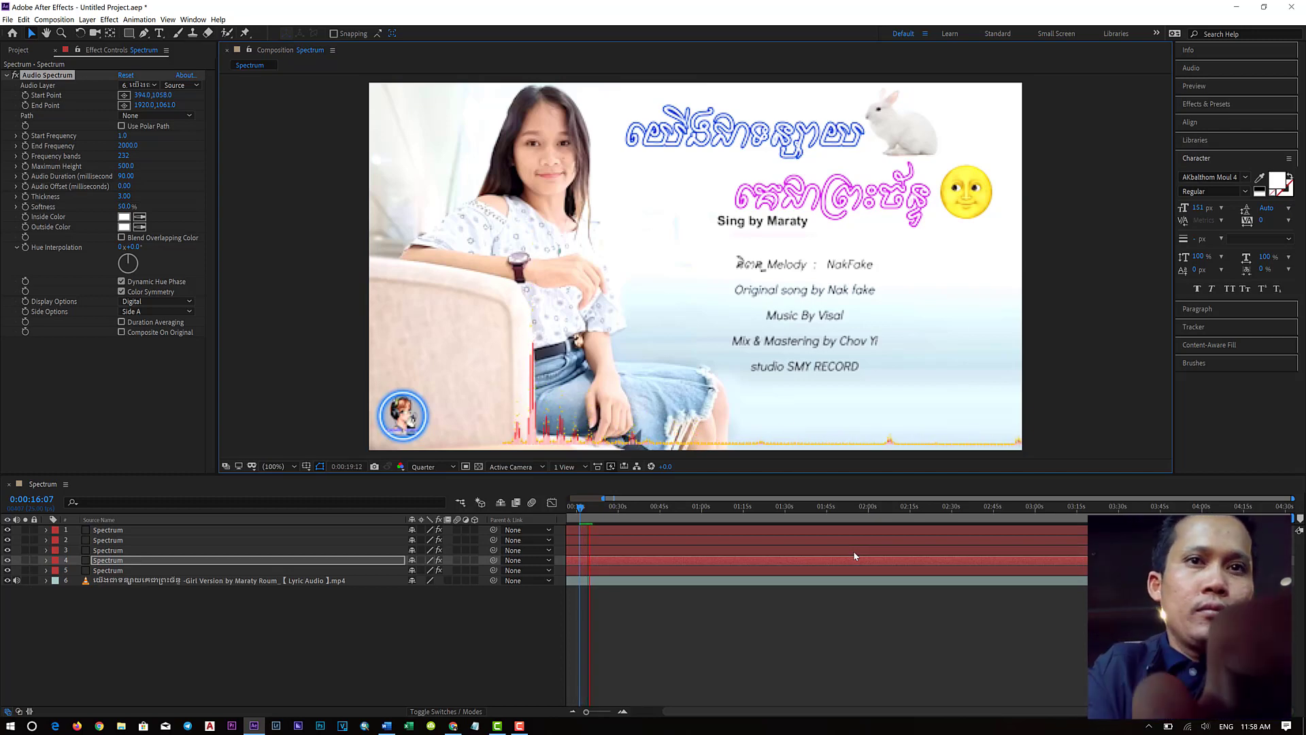
pyautogui.press('XF86AudioLowerVolume')
pyautogui.press('XF86AudioRaiseVolume')
pyautogui.press('XF86AudioRaiseVolume')
pyautogui.press('XF86AudioRaiseVolume')
pyautogui.press('XF86AudioRaiseVolume')
pyautogui.press('XF86AudioRaiseVolume')
pyautogui.press('XF86AudioRaiseVolume')
pyautogui.press('XF86AudioRaiseVolume')
pyautogui.press('XF86AudioRaiseVolume')
pyautogui.press('XF86AudioRaiseVolume')
pyautogui.press('XF86AudioRaiseVolume')
pyautogui.press('XF86AudioRaiseVolume')
pyautogui.press('XF86AudioRaiseVolume')
pyautogui.press('XF86AudioRaiseVolume')
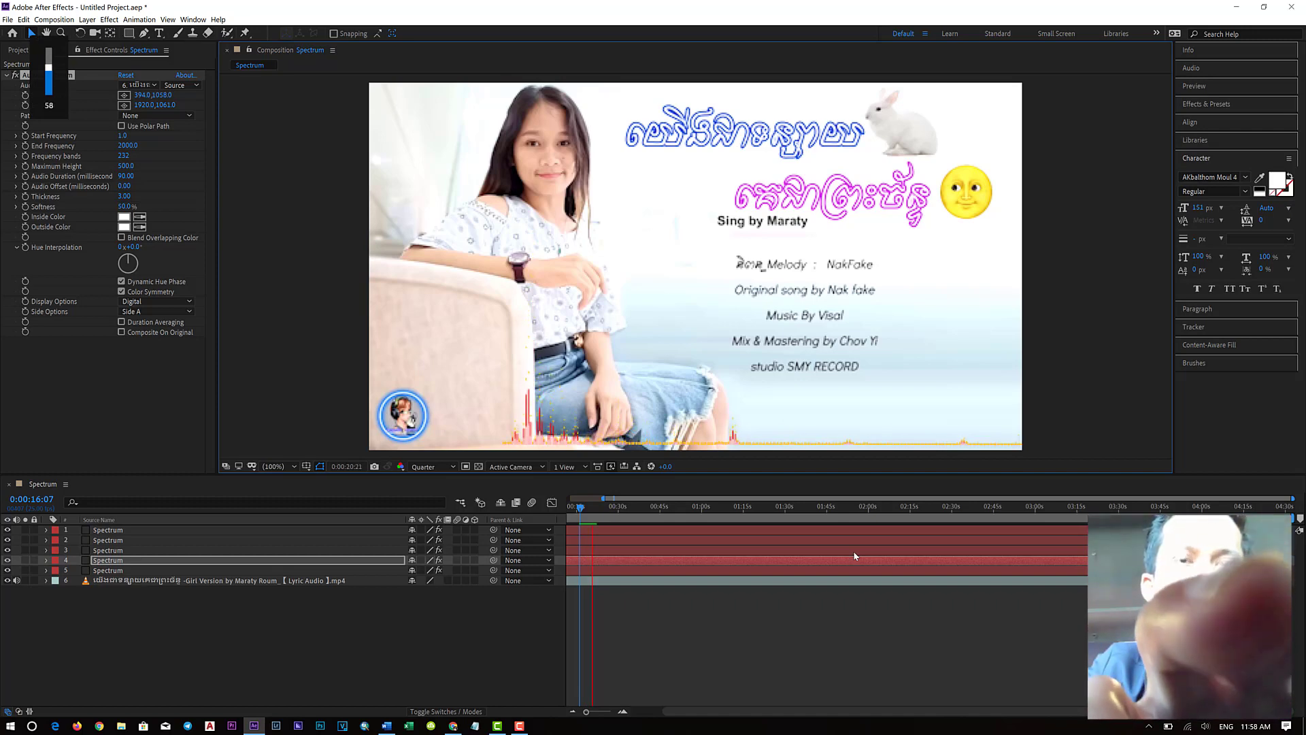
pyautogui.press('XF86AudioRaiseVolume')
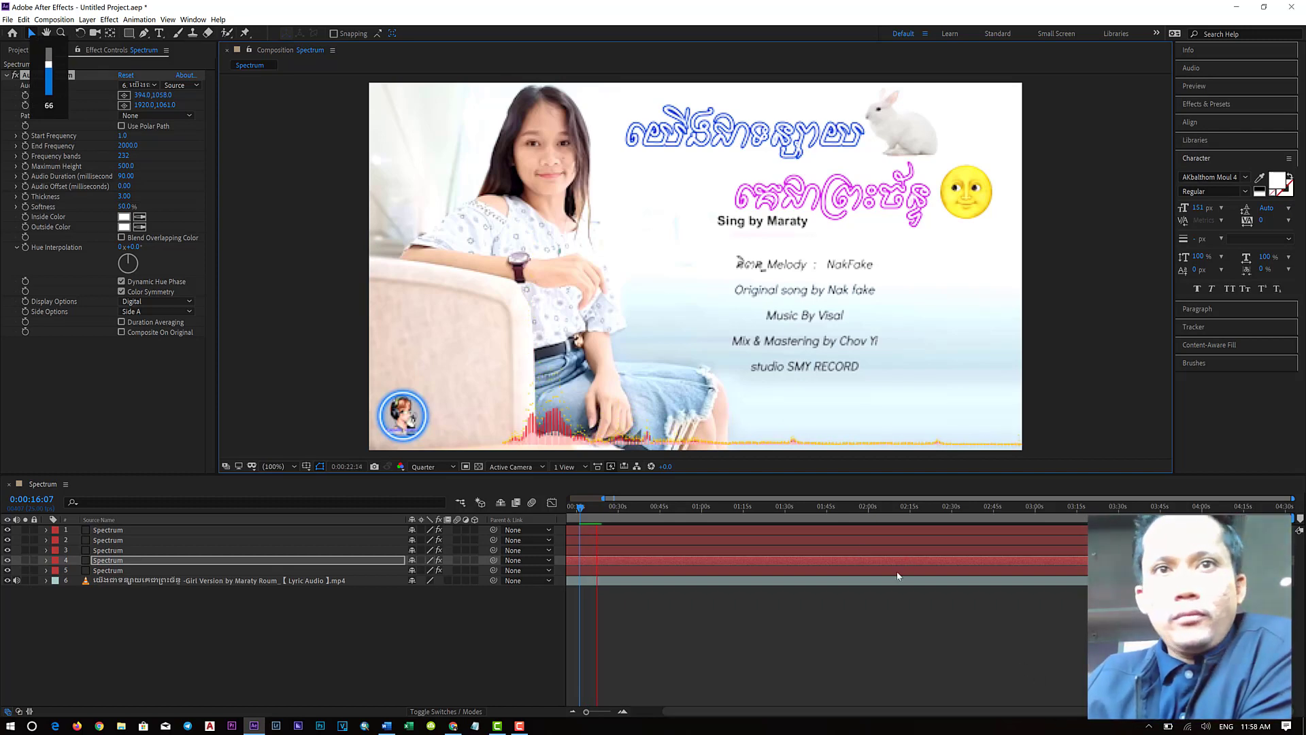
# - Preview the spectrum animation from 0:01:05:06 and stop playback
pyautogui.click(676, 507)
pyautogui.press('-')
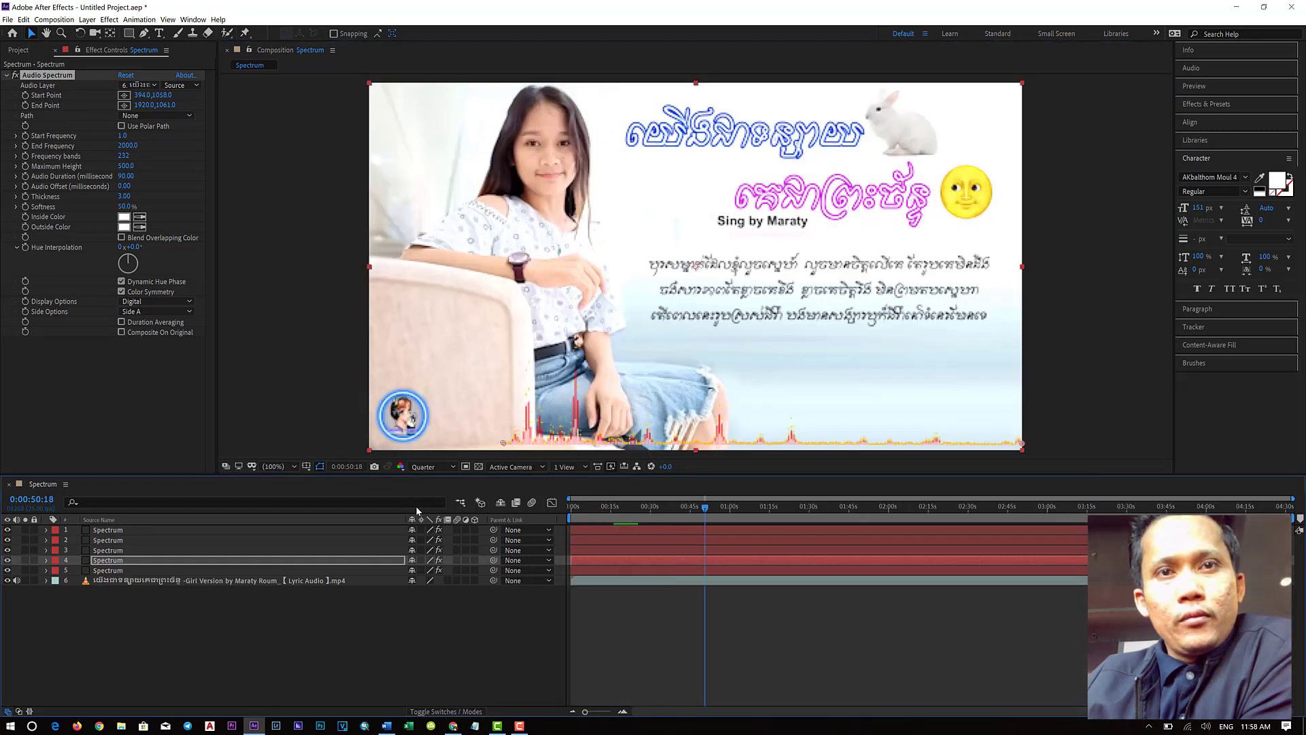
pyautogui.moveTo(708, 512); pyautogui.dragTo(745, 511)
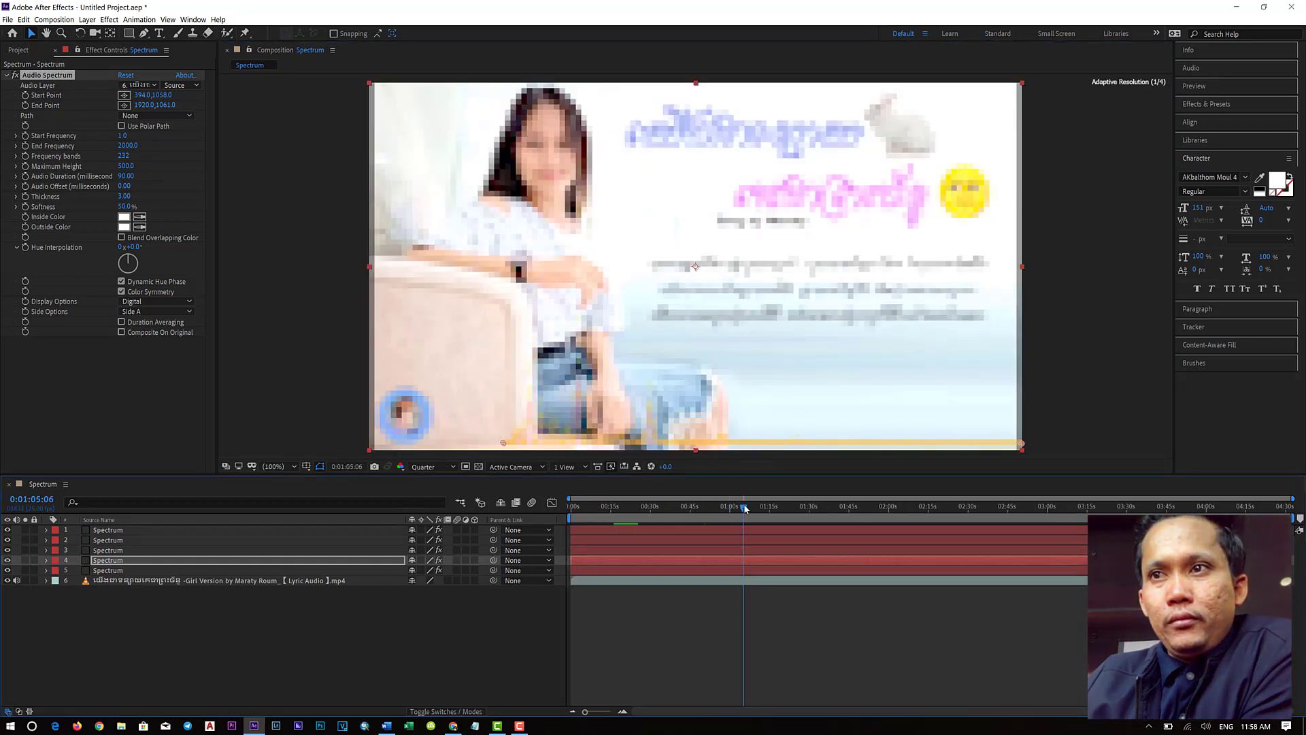
pyautogui.press('space')
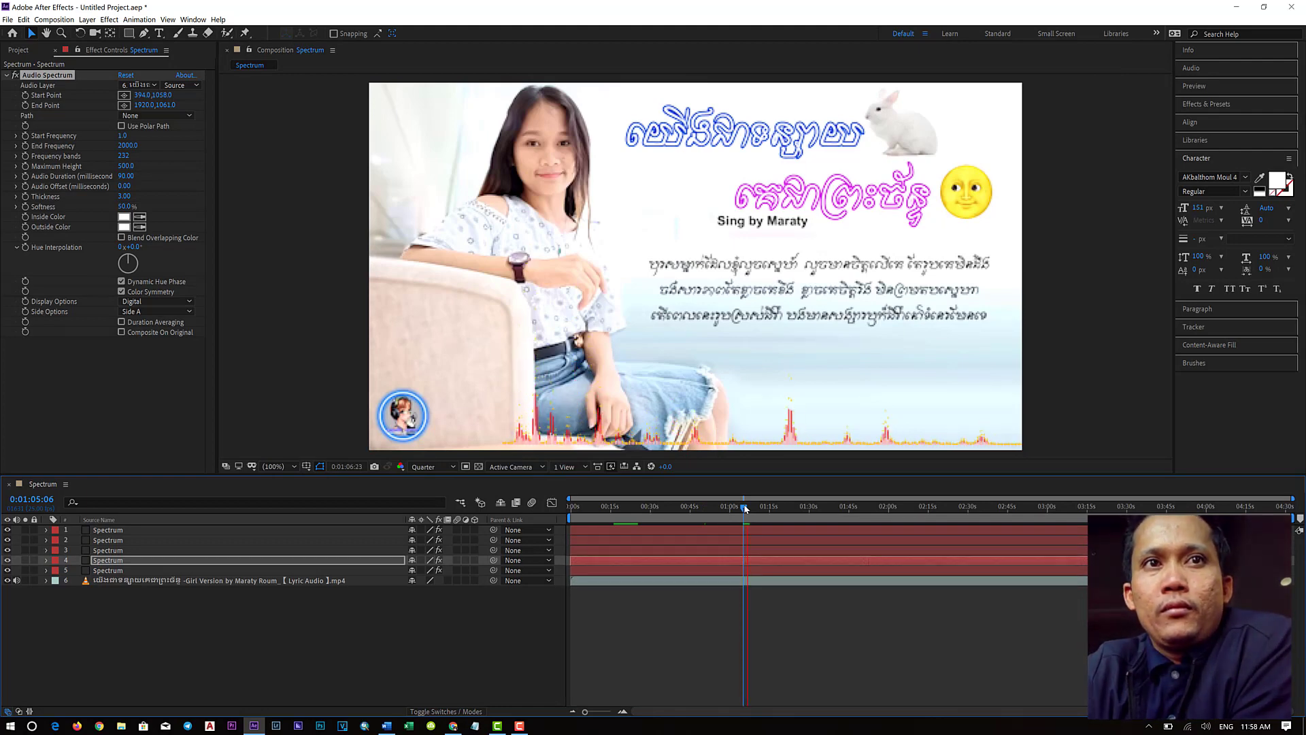
pyautogui.press('space')
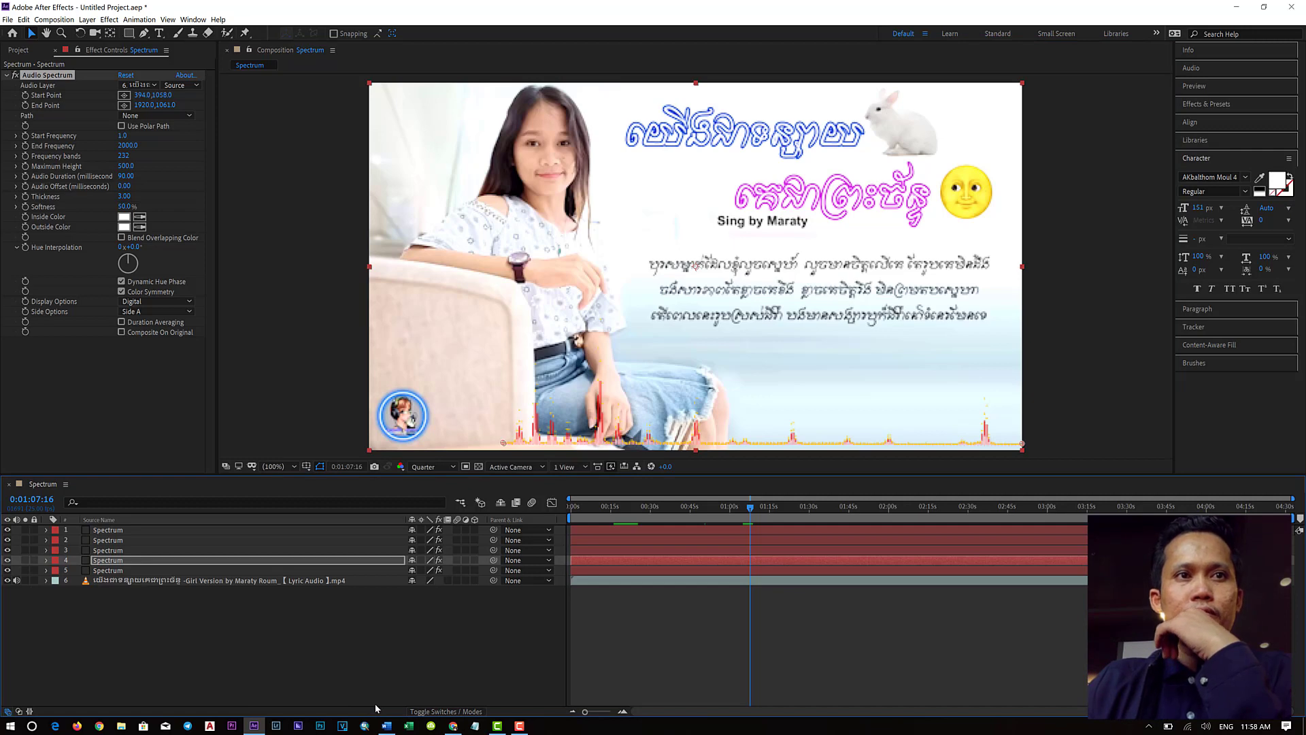
# - Pre-compose all five Spectrum layers into a new composition named Spectrum, moving all attributes into it
pyautogui.click(351, 662)
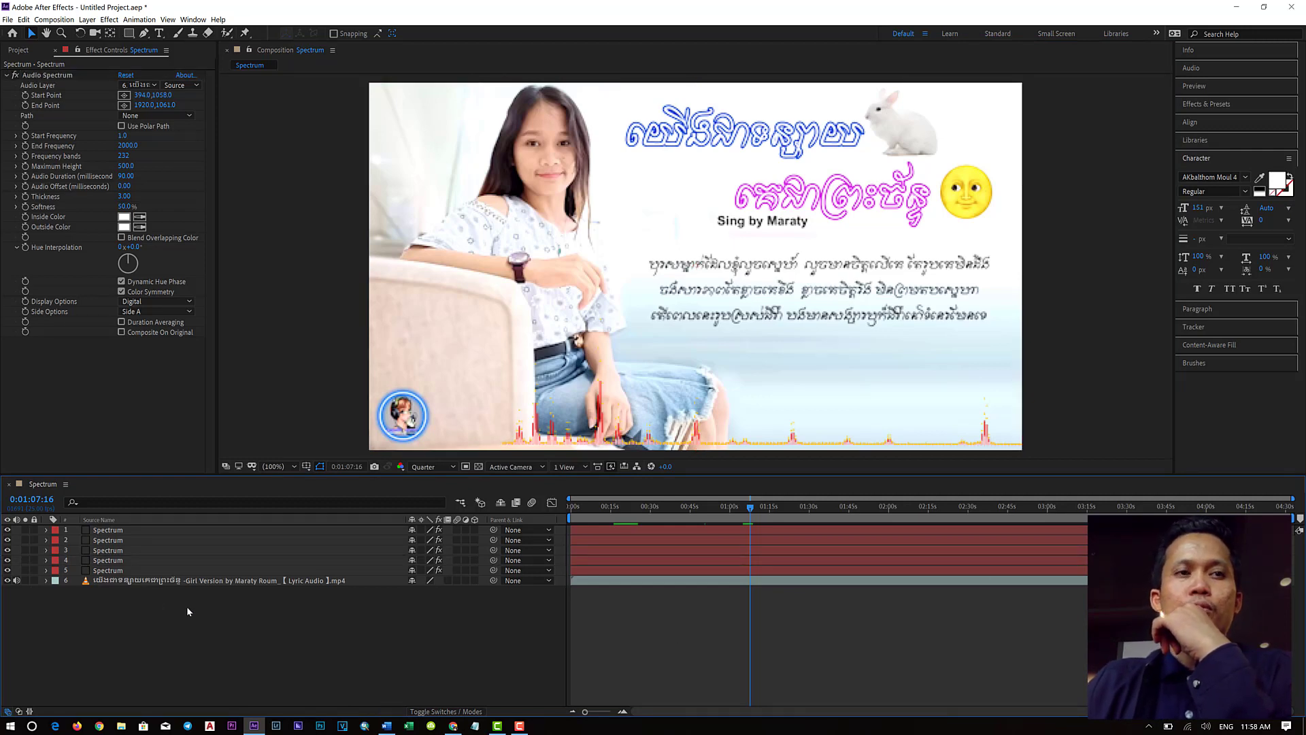
pyautogui.click(119, 532)
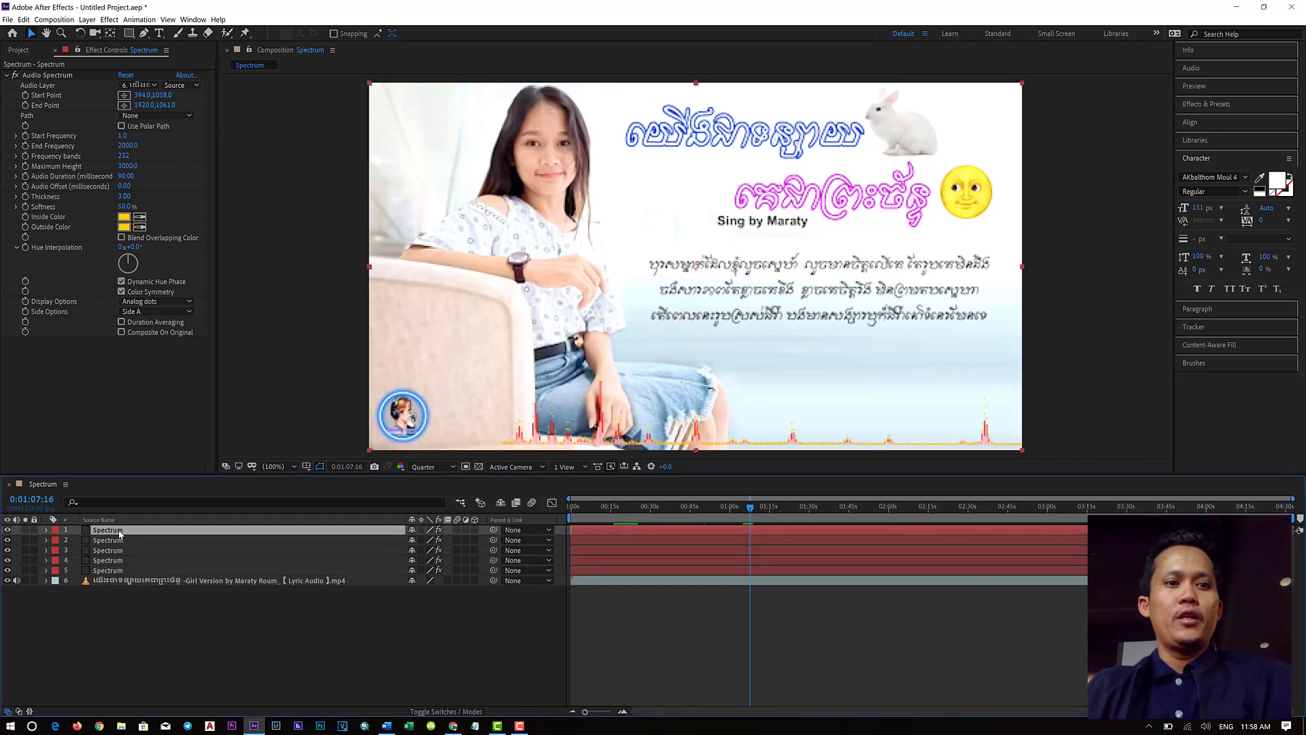
pyautogui.keyDown('shift'); pyautogui.click(139, 574); pyautogui.keyUp('shift')
pyautogui.rightClick(139, 573)
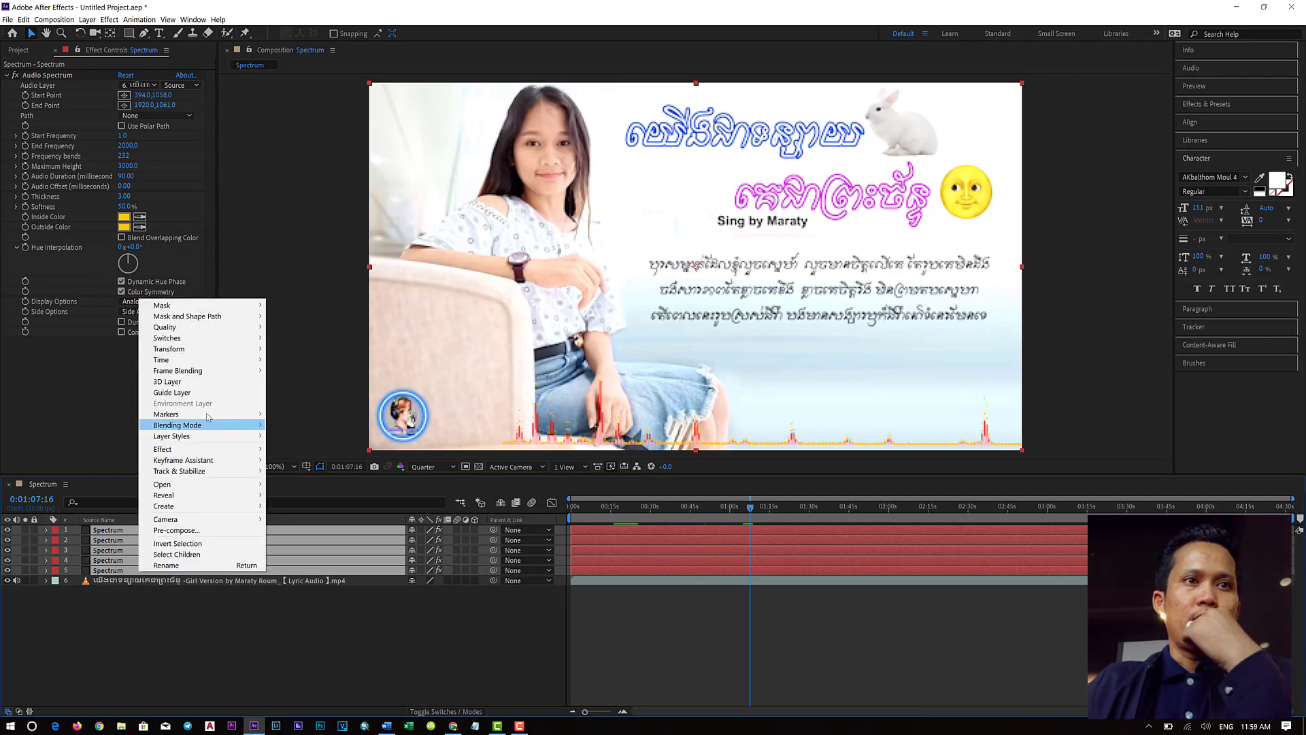
pyautogui.click(209, 532)
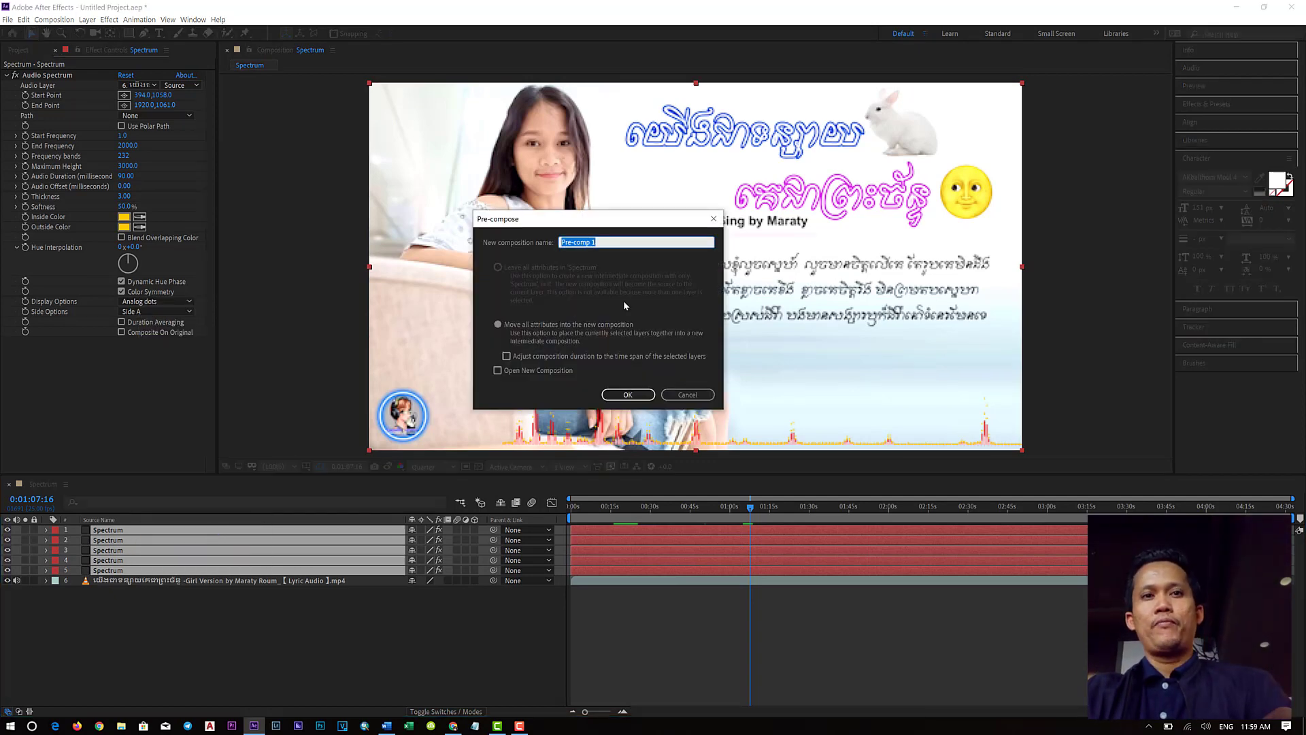
pyautogui.write('Spectrum')
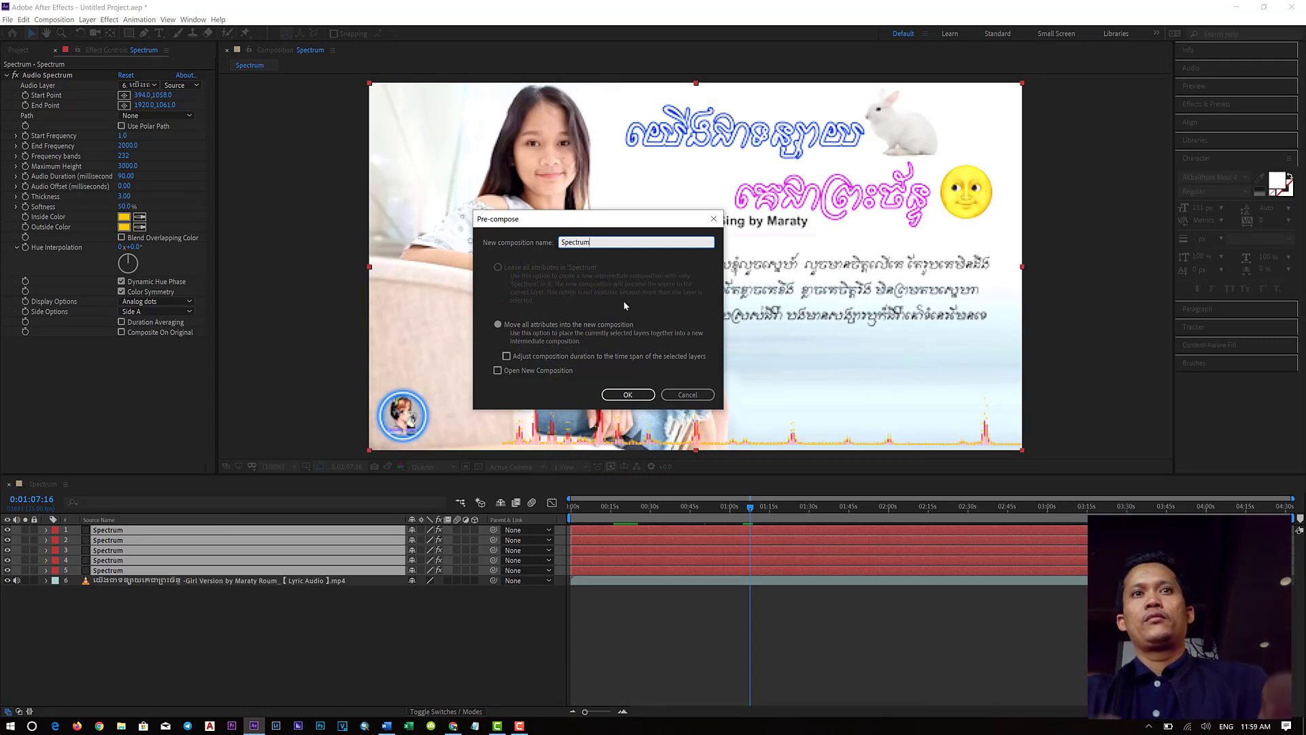
pyautogui.press('Return')
pyautogui.click(375, 570)
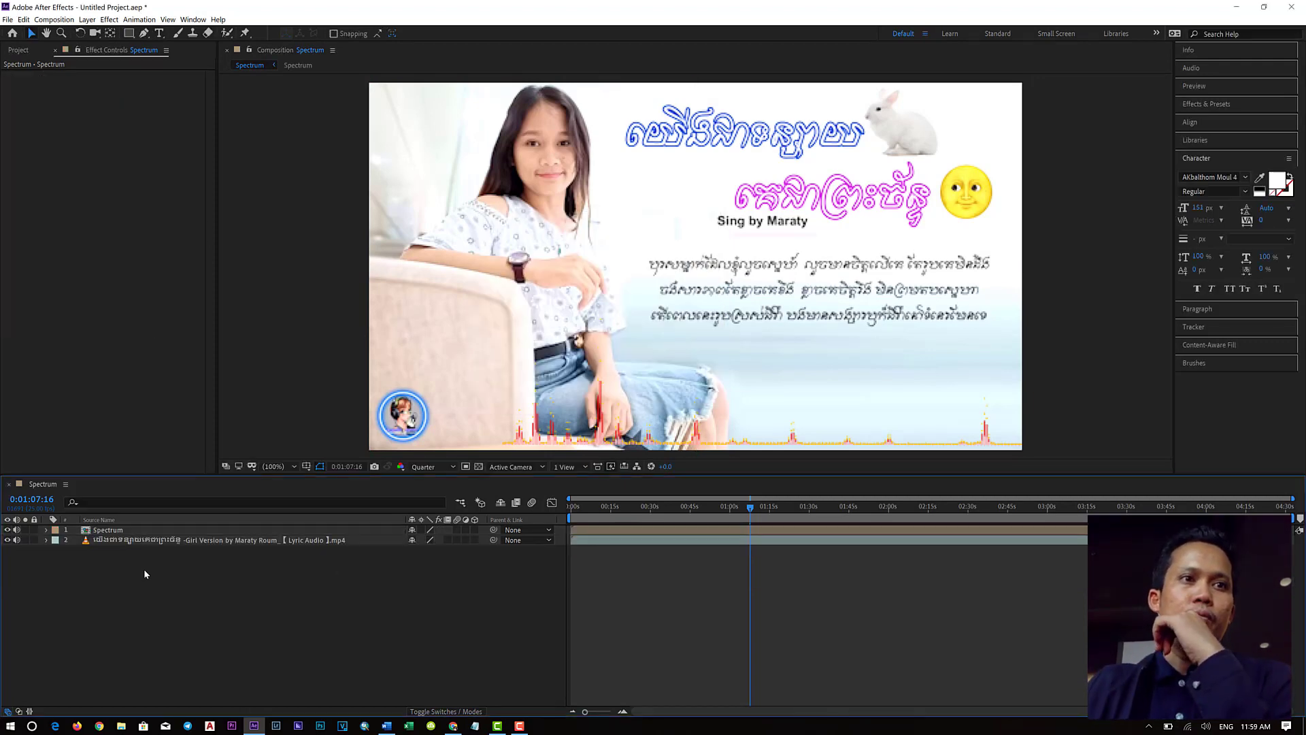
pyautogui.hotkey('ctrl', 'a')
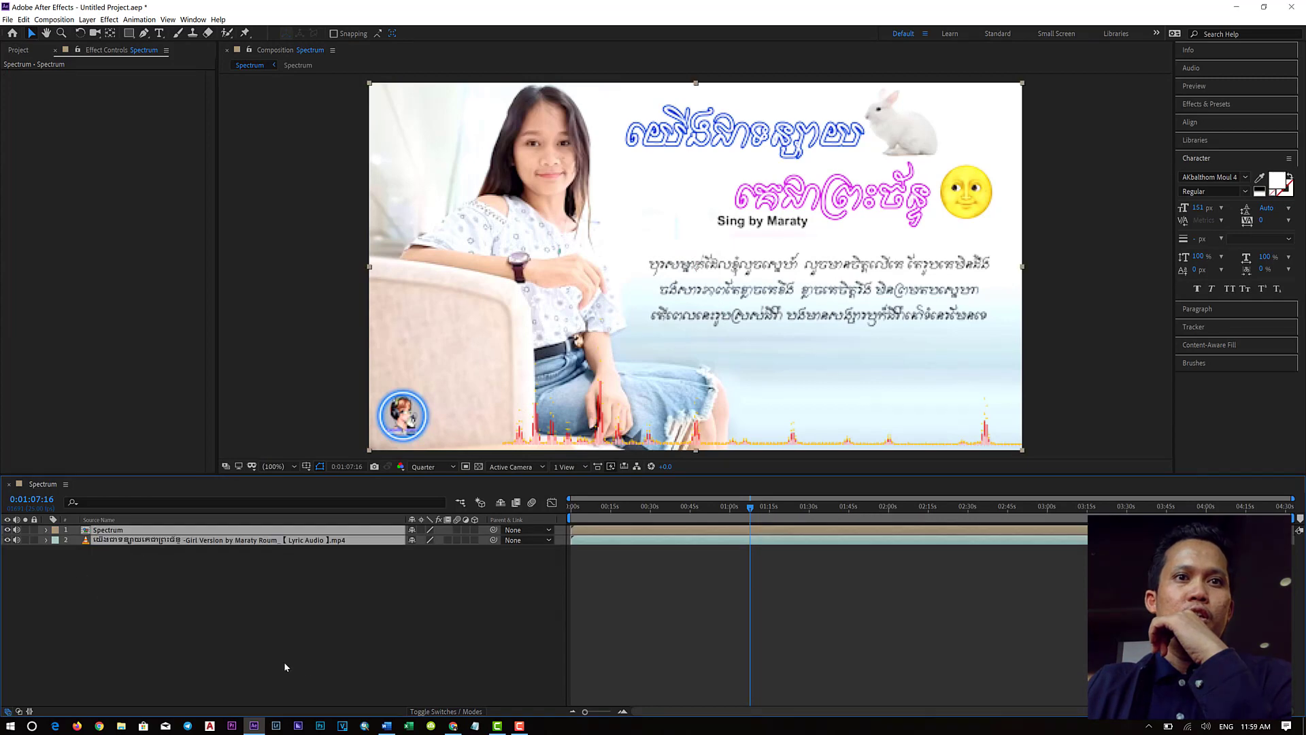
pyautogui.click(329, 642)
pyautogui.click(444, 368)
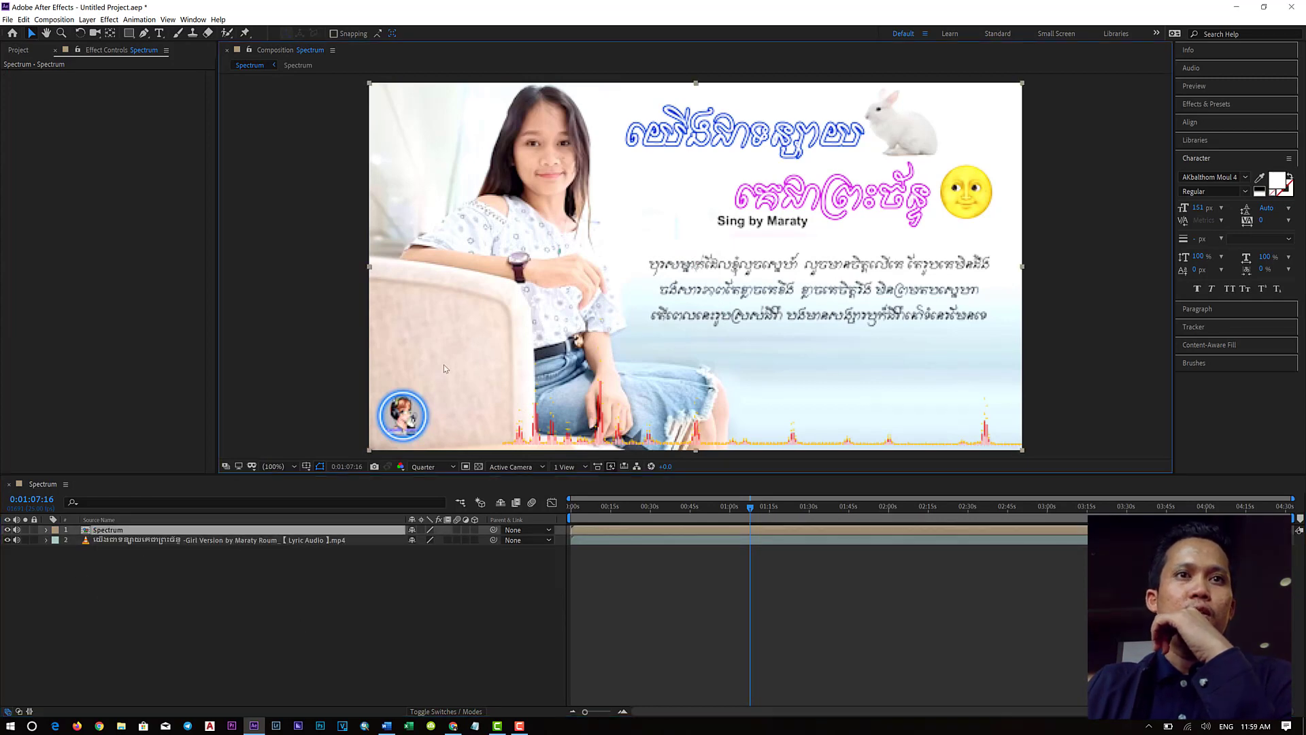
pyautogui.click(257, 623)
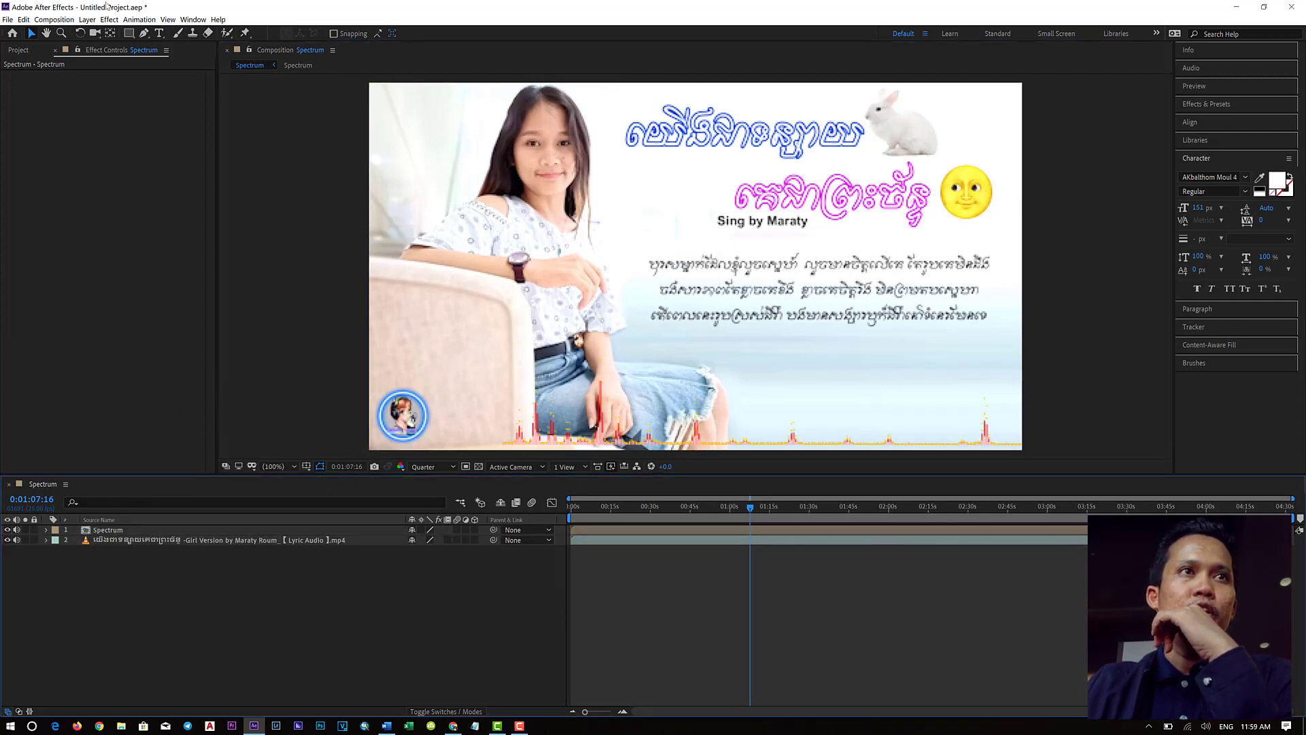
# - Draw an ellipse shape that covers the round logo in the lower-left corner of the video
pyautogui.moveTo(129, 32)
pyautogui.mouseDown()
pyautogui.moveTo(142, 63)
pyautogui.moveTo(163, 68)
pyautogui.mouseUp()
pyautogui.moveTo(383, 390); pyautogui.dragTo(439, 427)
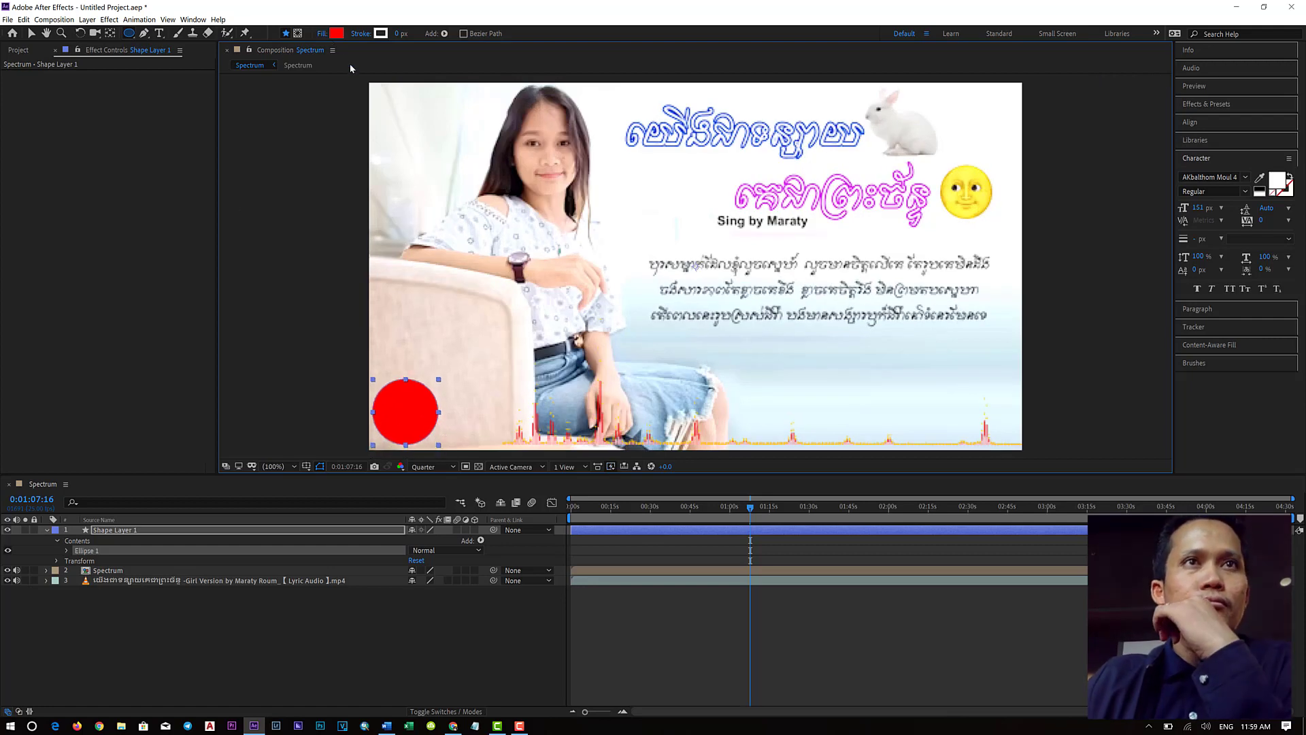
pyautogui.click(380, 33)
pyautogui.click(684, 265)
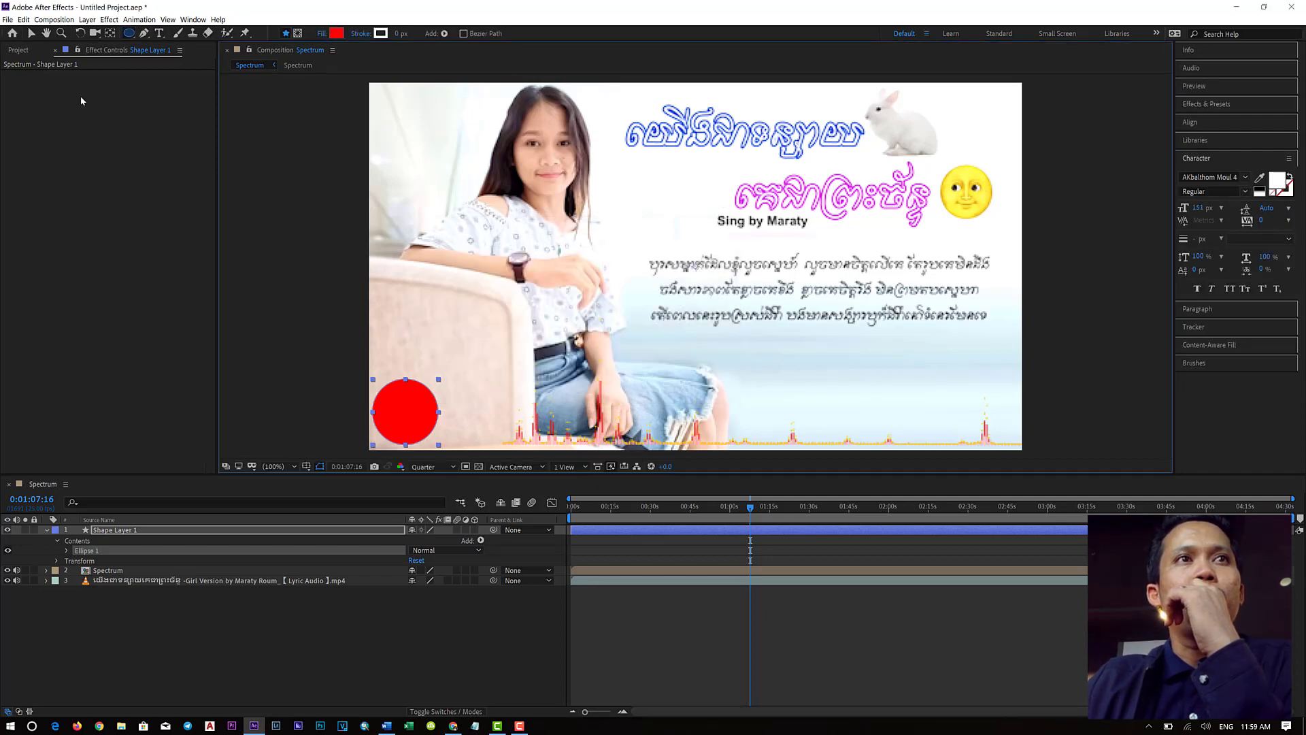
# - Fill the circle with the beige EAD6CD sampled from the chair, then deselect the shape
pyautogui.click(340, 36)
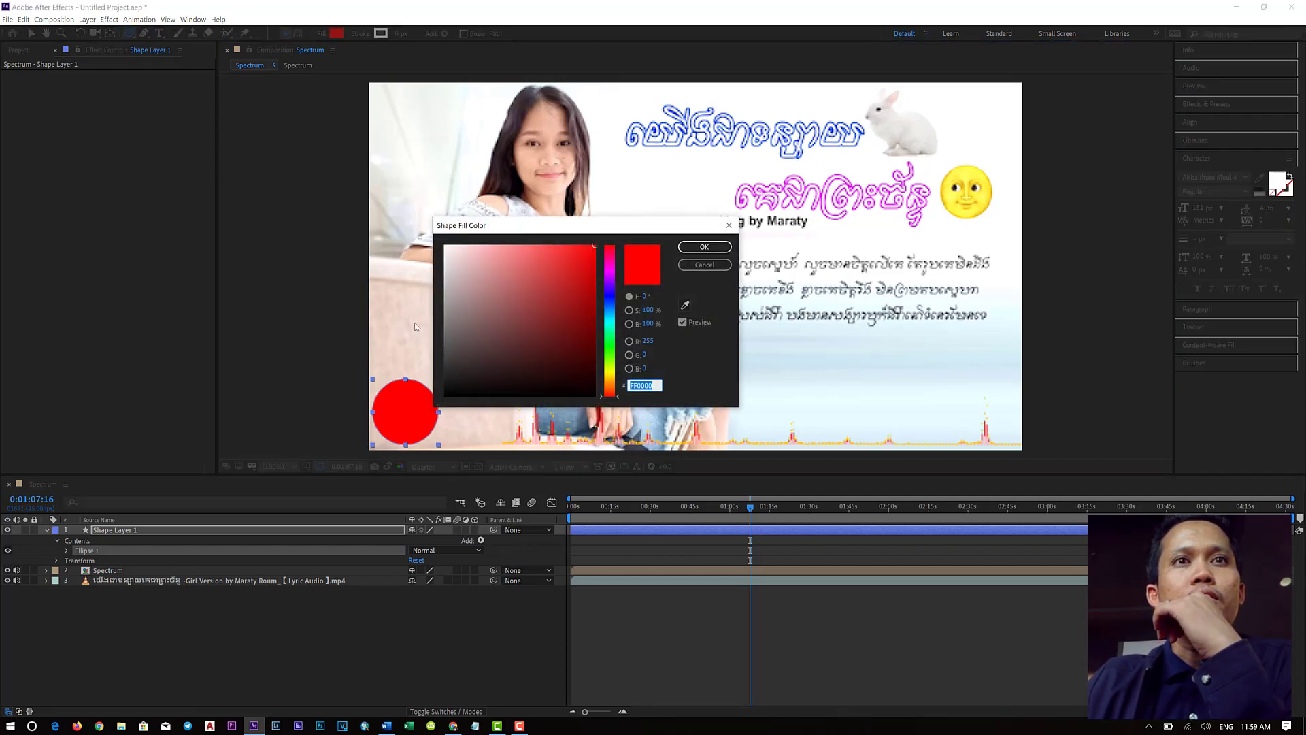
pyautogui.click(685, 305)
pyautogui.click(422, 333)
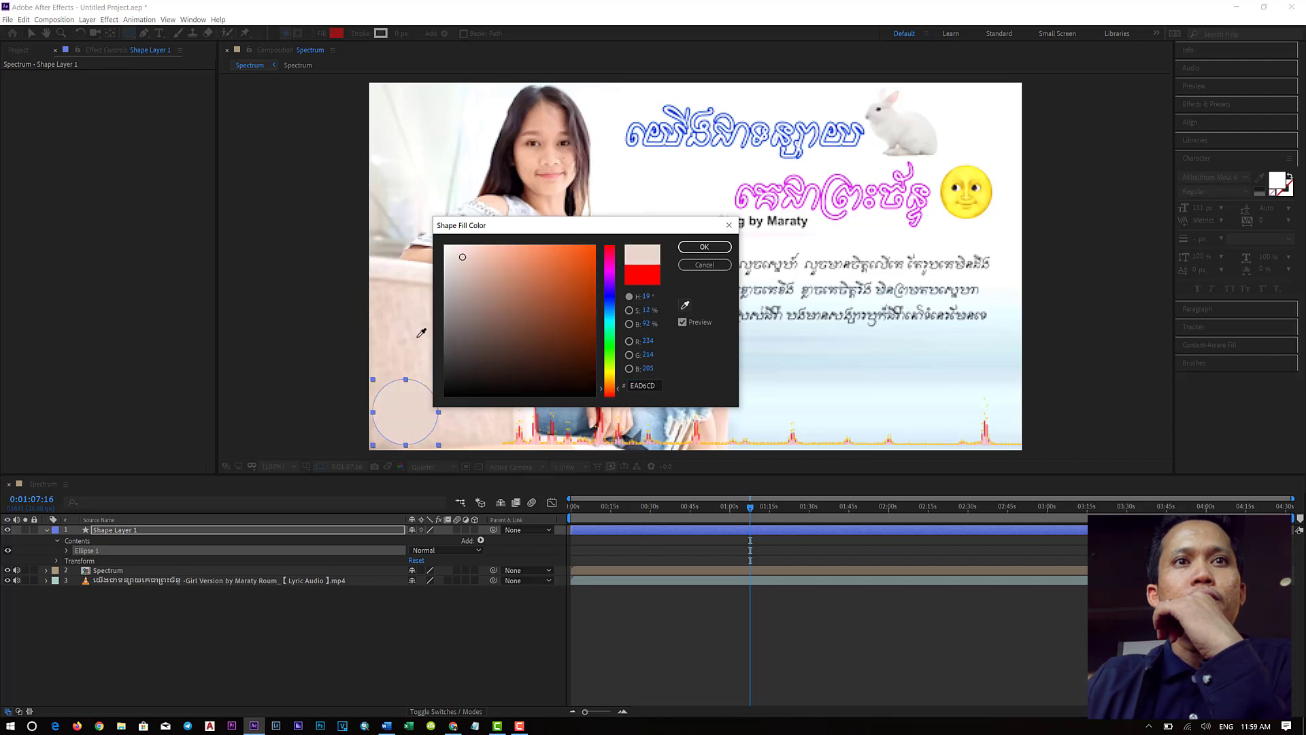
pyautogui.click(714, 249)
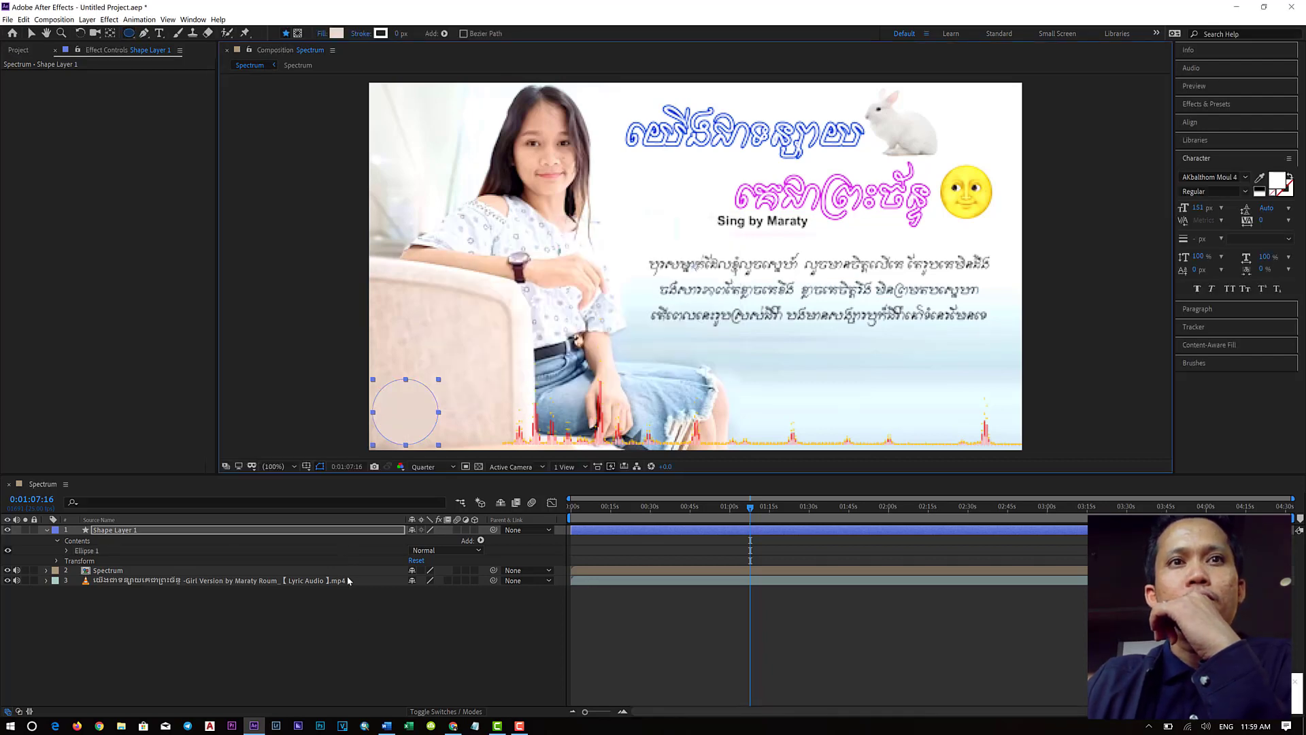
pyautogui.click(353, 645)
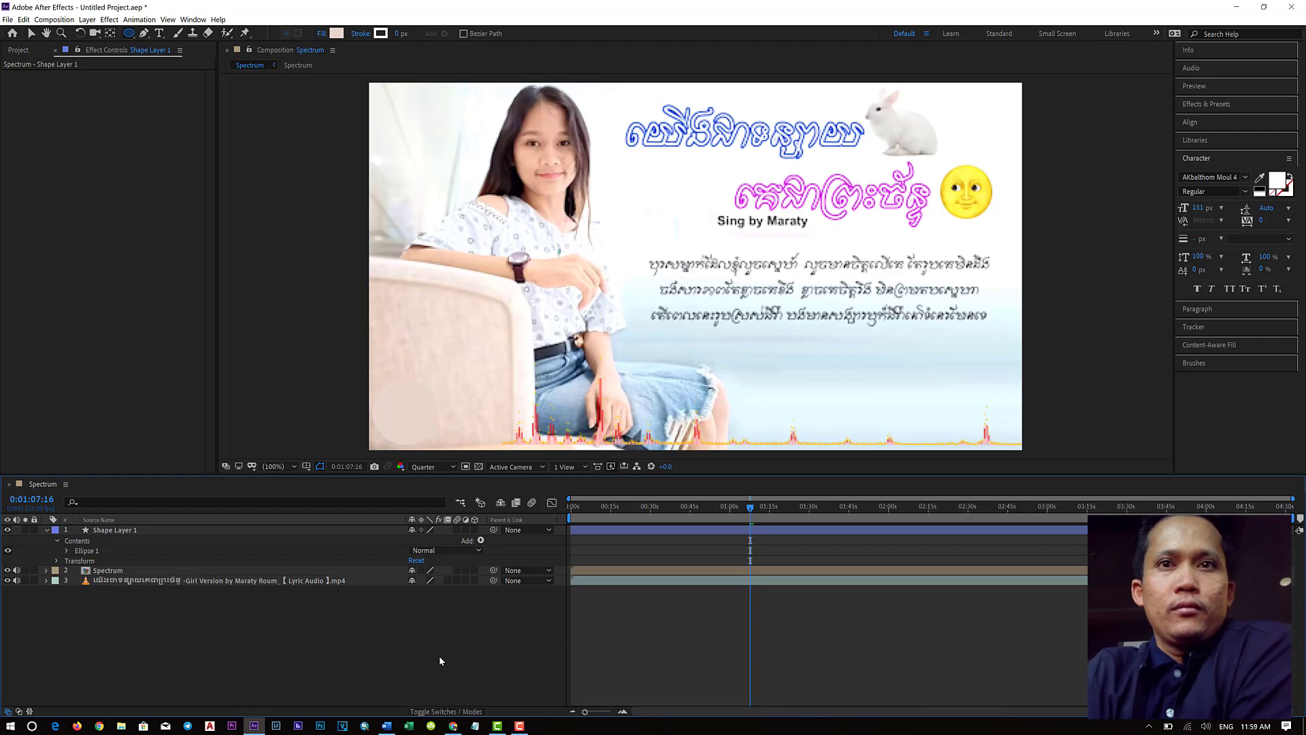
# - Preview the composition from 0:01:07:16 and adjust the system volume during playback
pyautogui.press('space')
pyautogui.press('XF86AudioRaiseVolume')
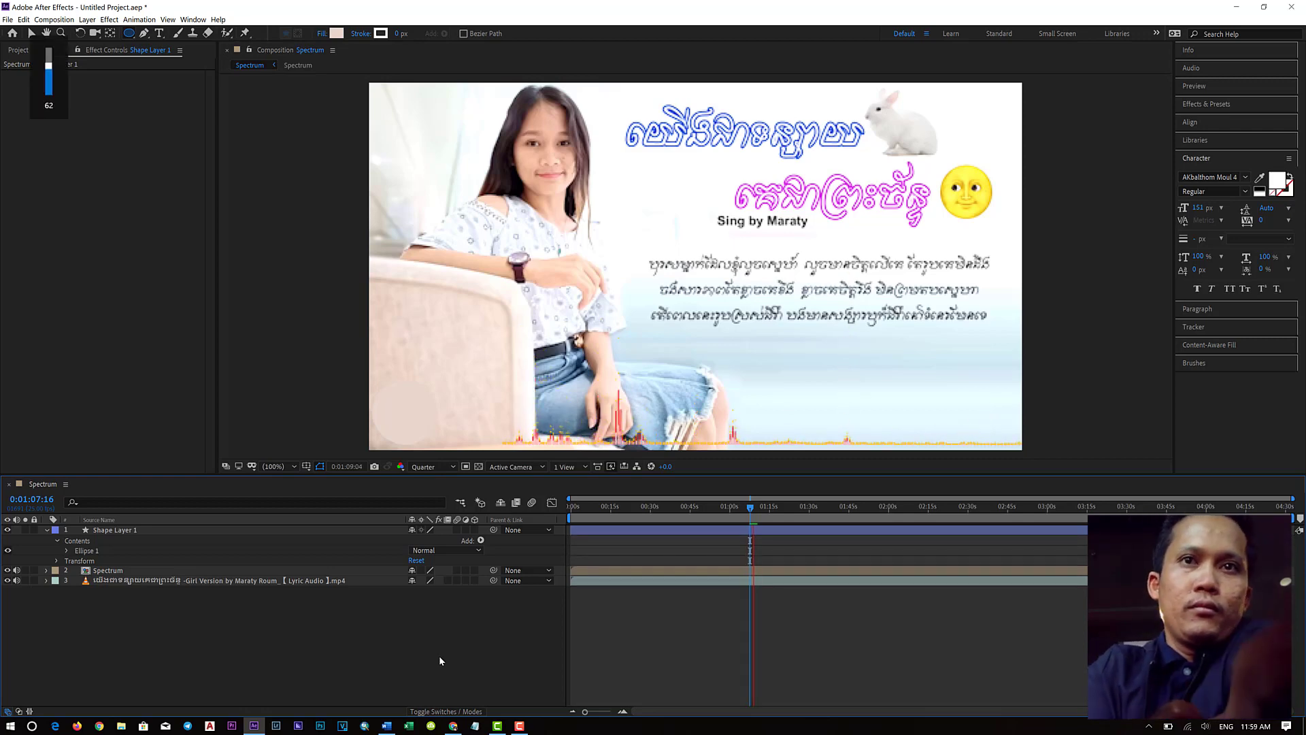
pyautogui.press('XF86AudioLowerVolume')
pyautogui.press('XF86AudioLowerVolume')
pyautogui.press('XF86AudioLowerVolume')
pyautogui.press('XF86AudioLowerVolume')
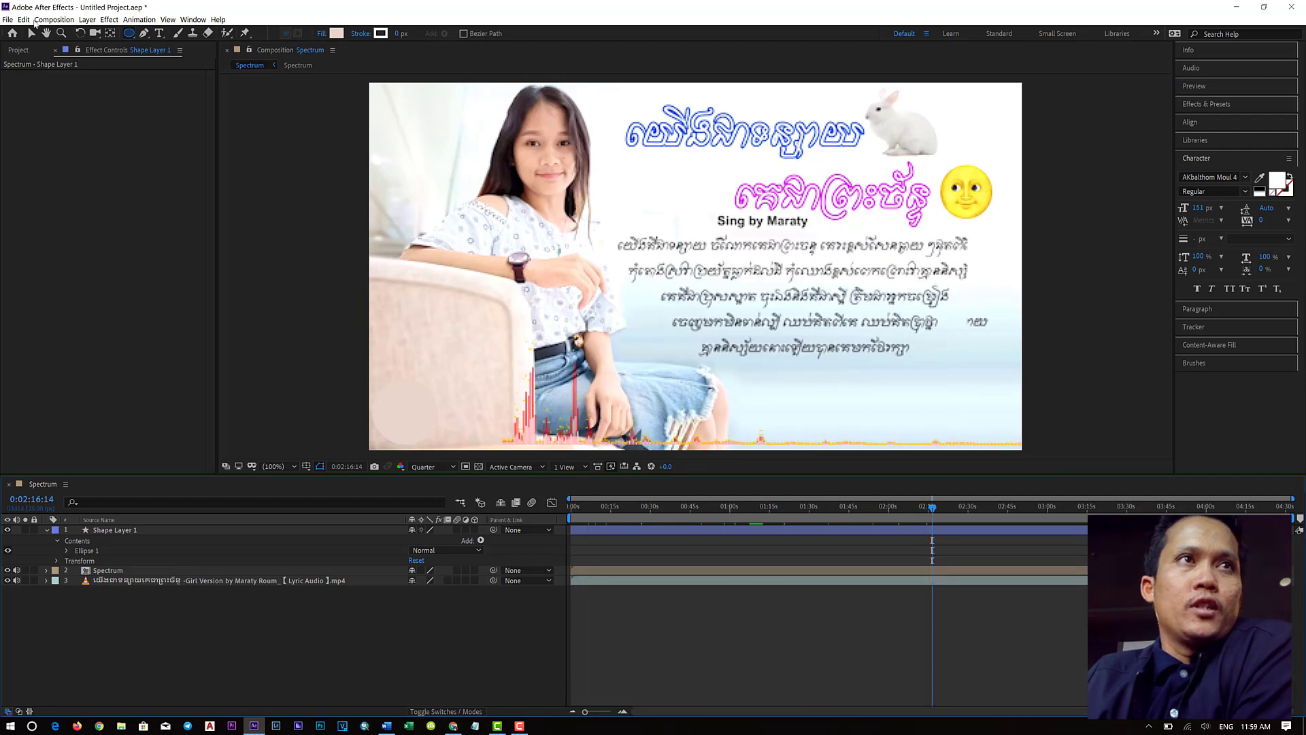
# - Save the project in the Adobe Effect Learning folder on drive D, using the lyric video's title as the file name
pyautogui.click(8, 19)
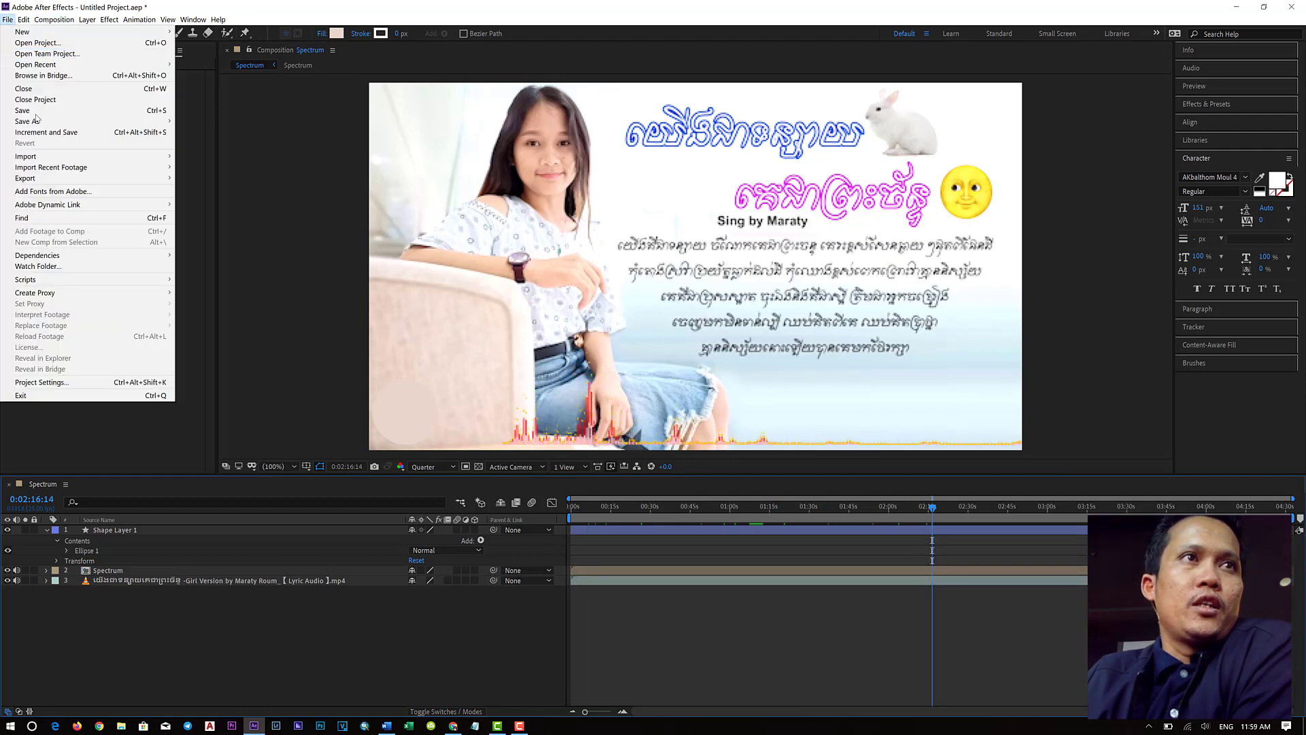
pyautogui.click(40, 110)
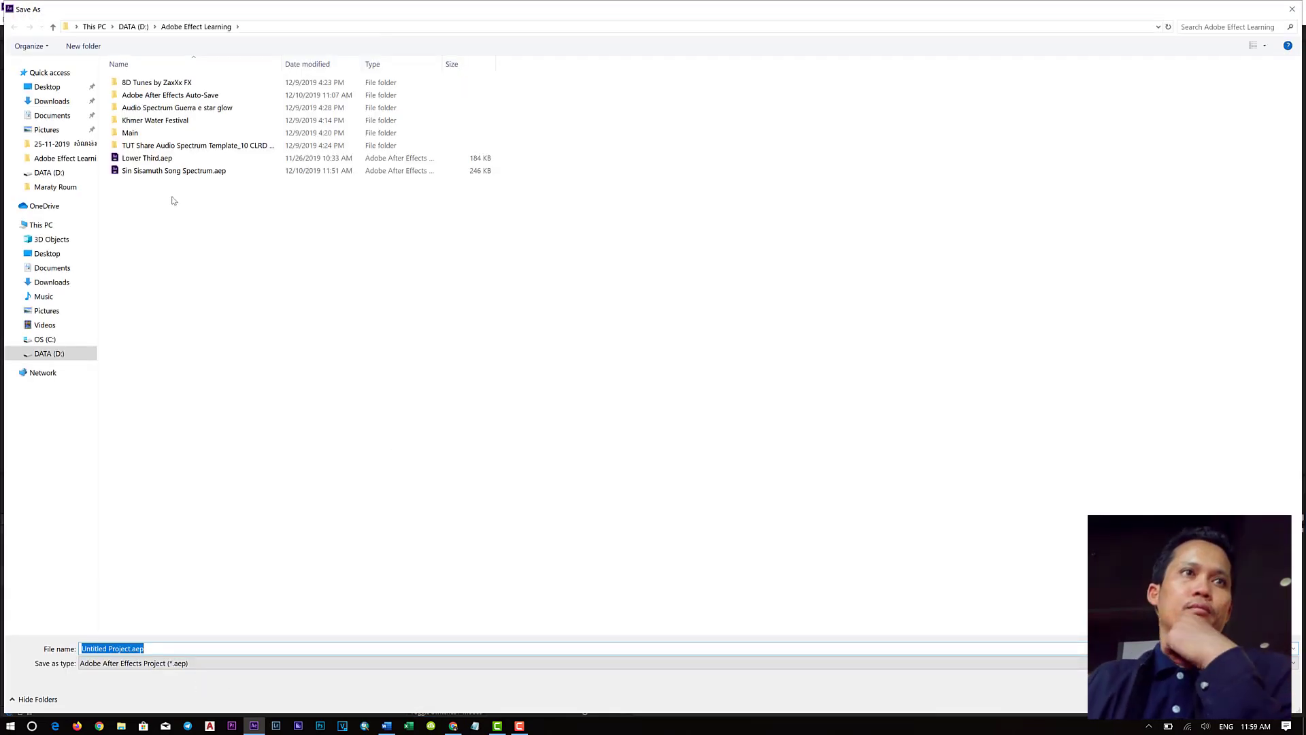
pyautogui.click(88, 353)
pyautogui.doubleClick(190, 83)
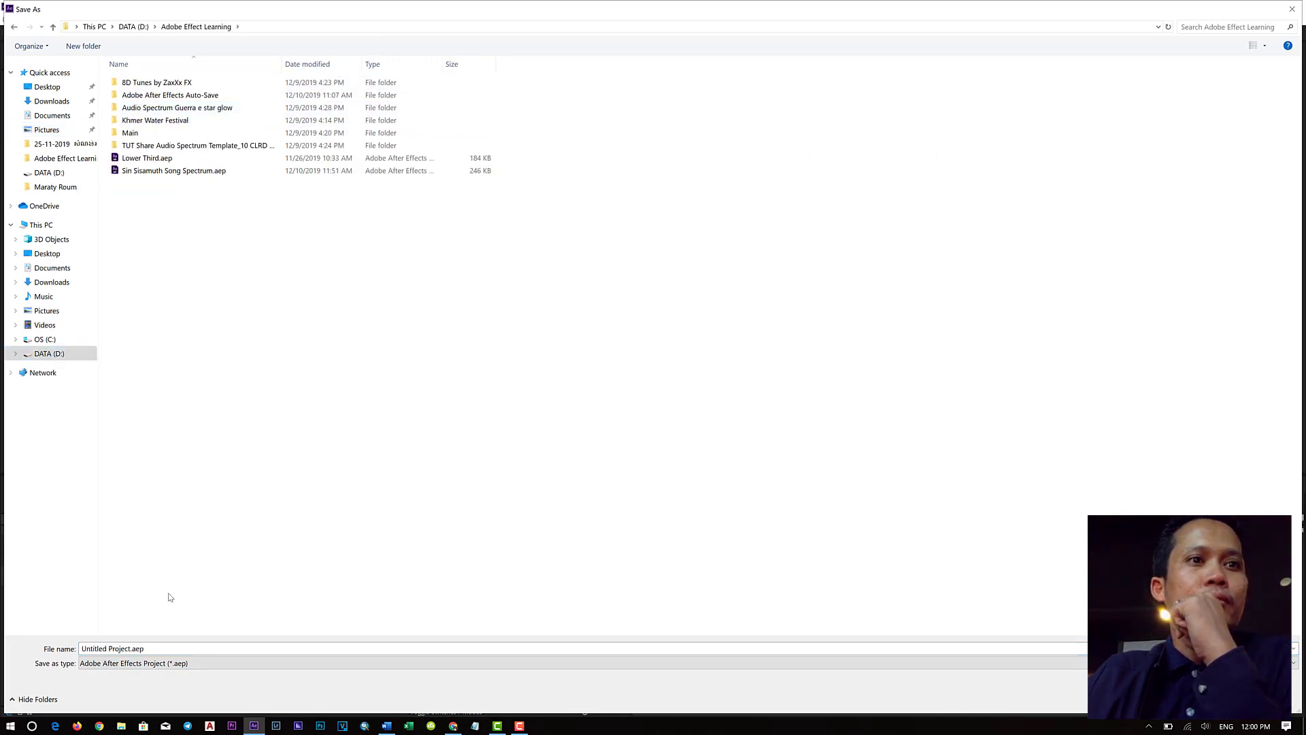
pyautogui.tripleClick(177, 648)
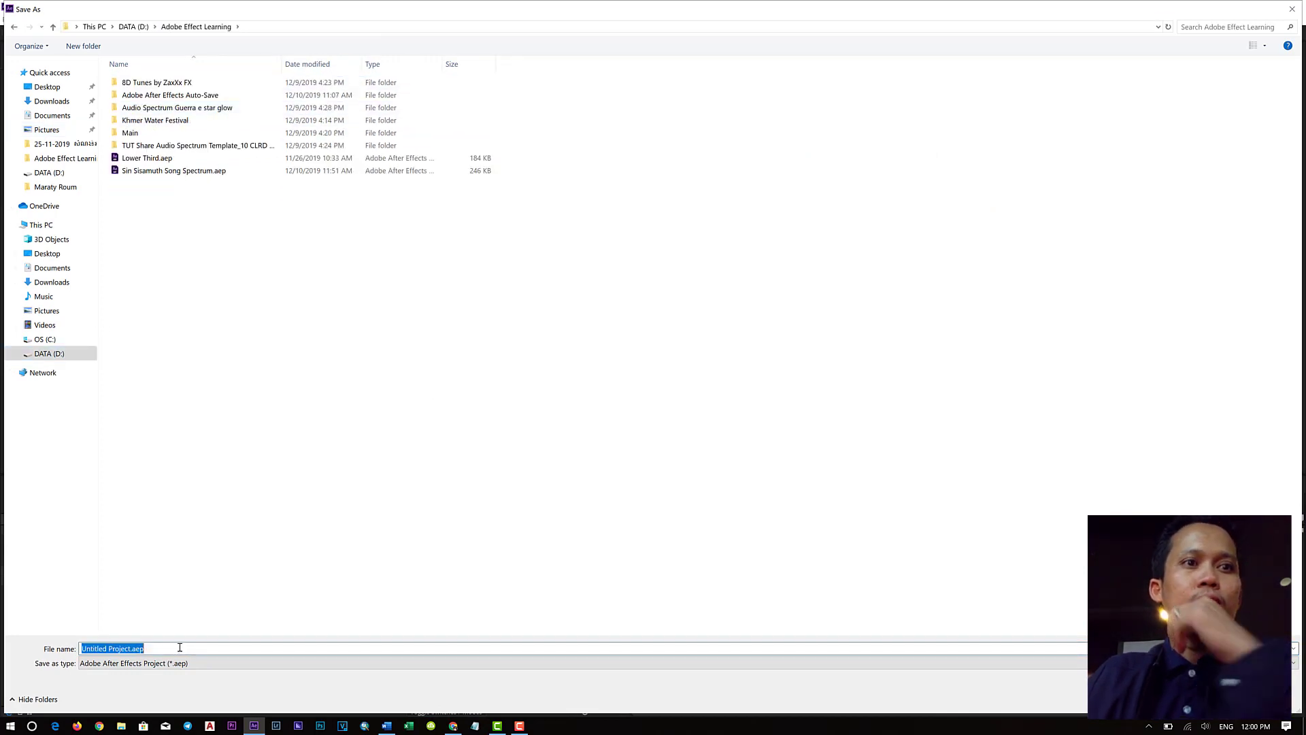
pyautogui.hotkey('ctrl', 'v')
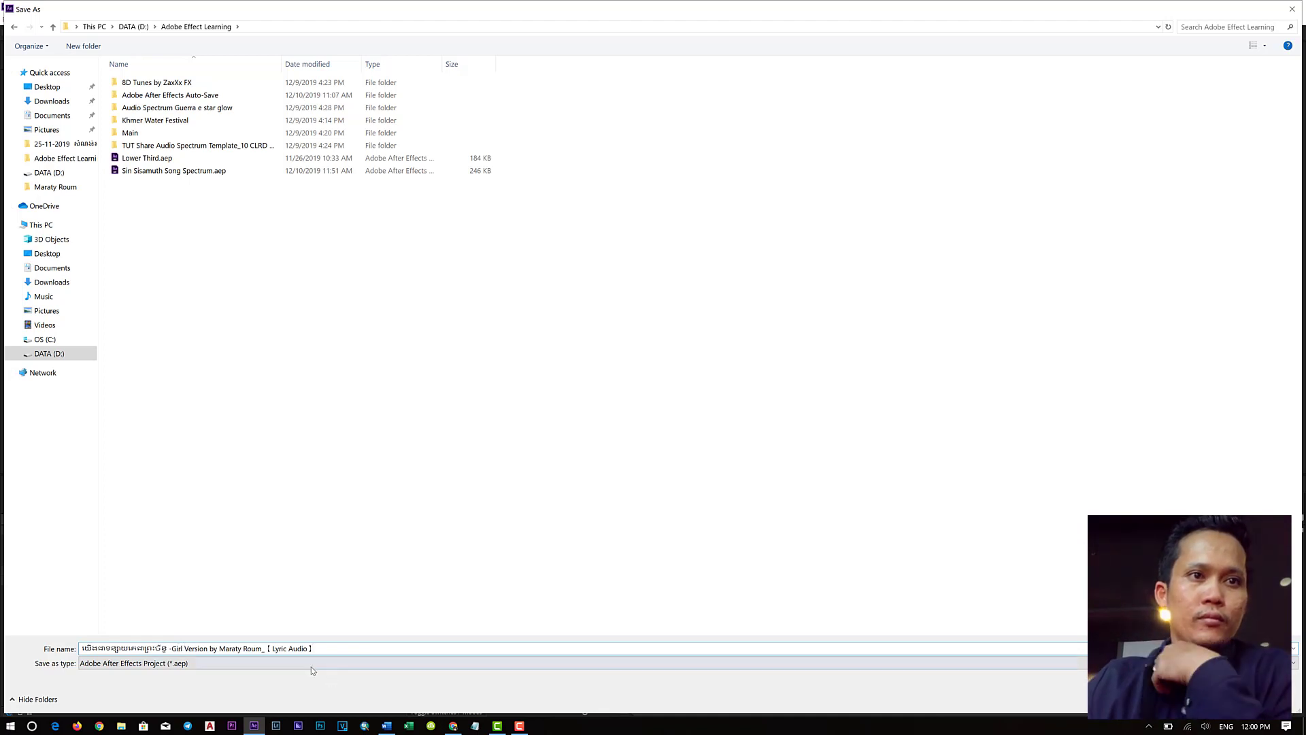
pyautogui.tripleClick(116, 649)
pyautogui.rightClick(117, 650)
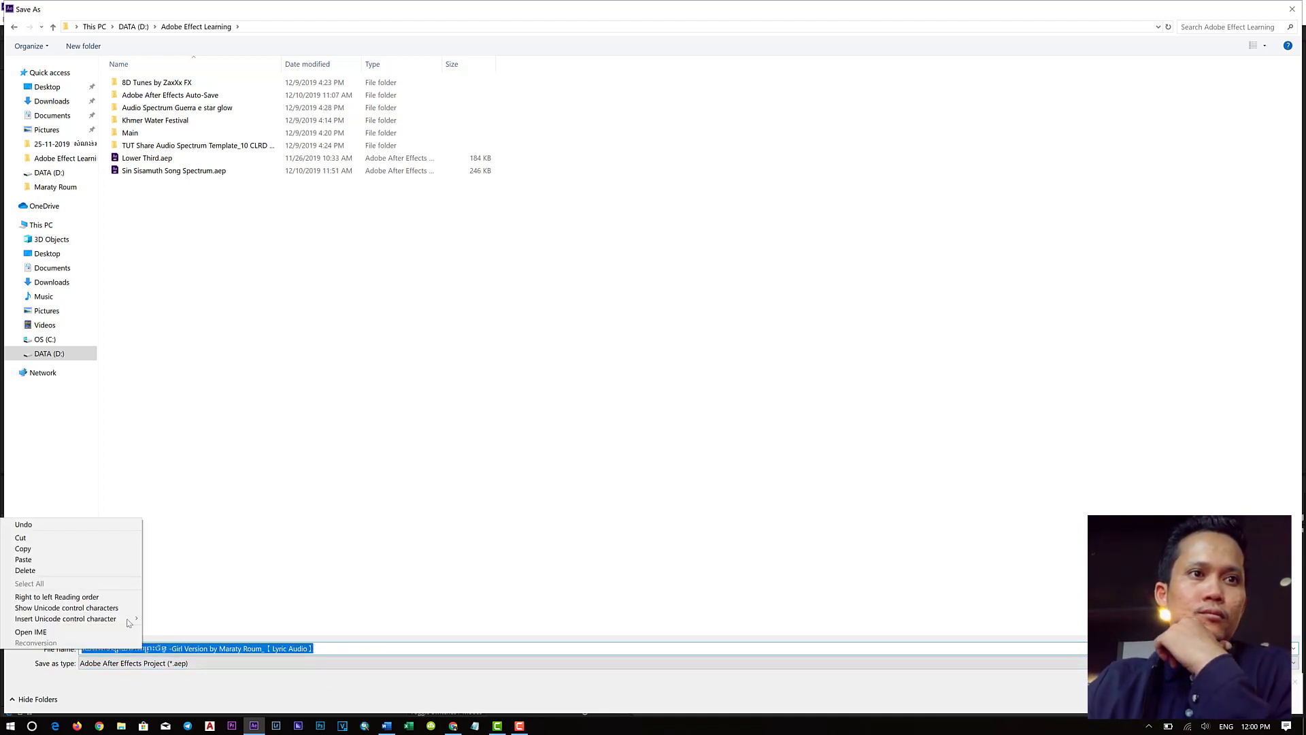
pyautogui.click(123, 548)
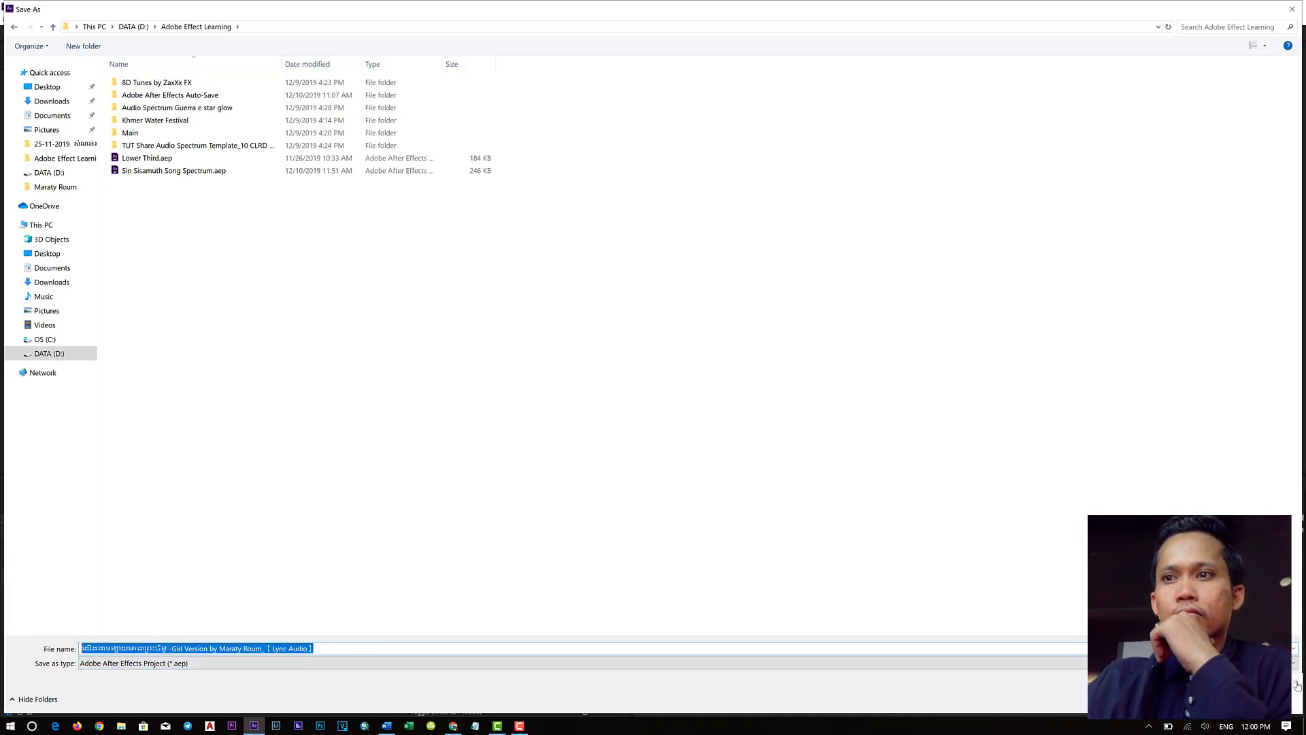
pyautogui.click(1204, 699)
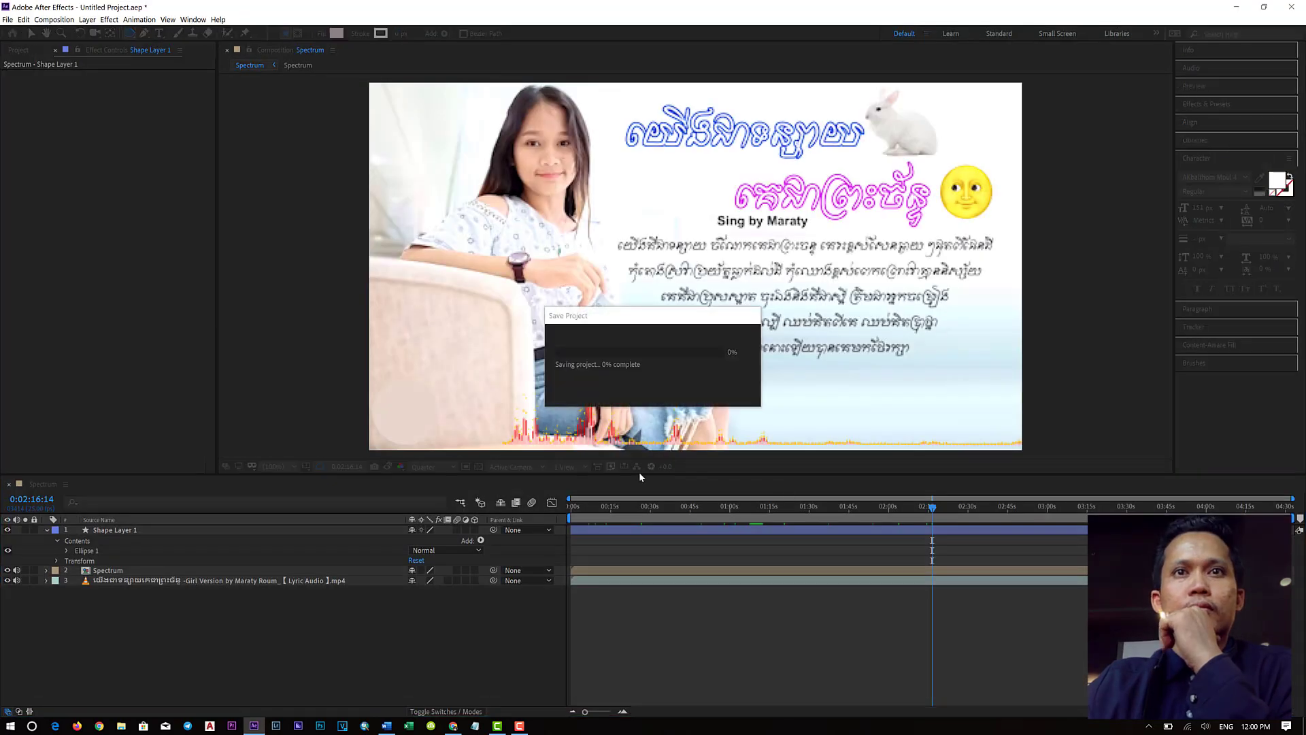
pyautogui.click(3, 21)
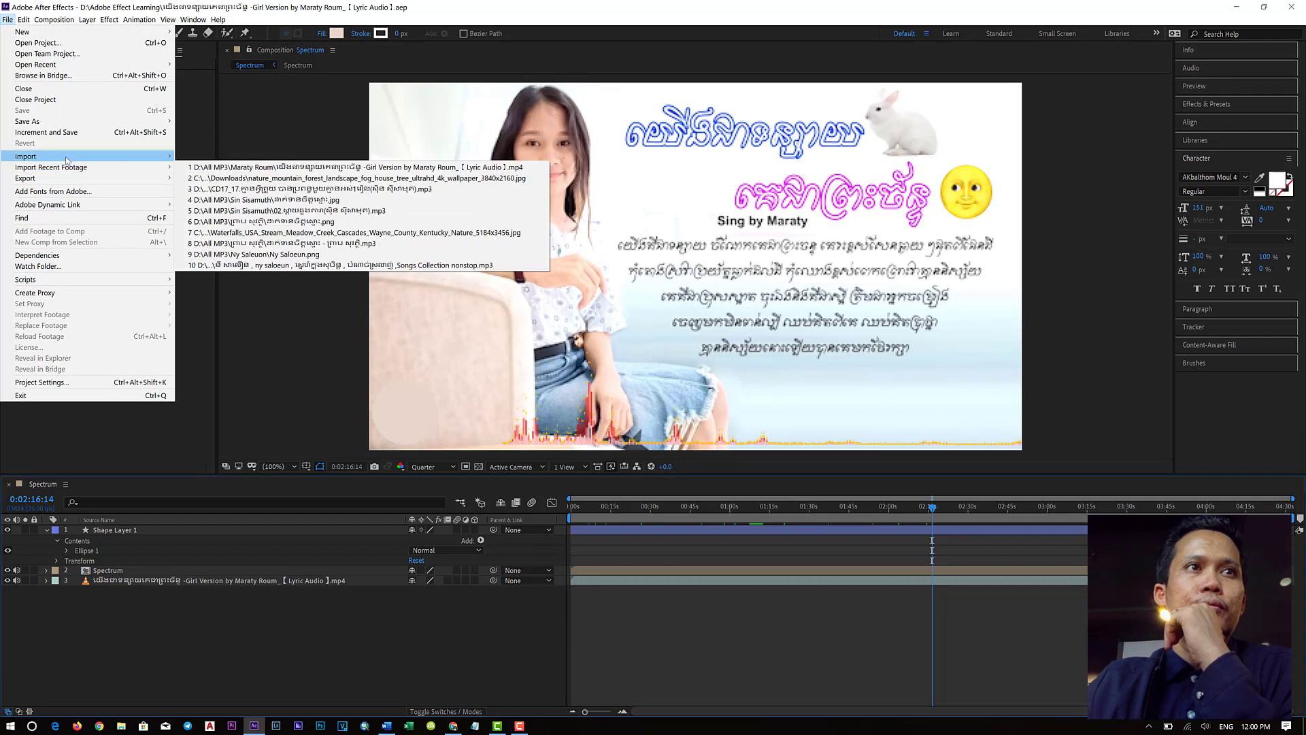
pyautogui.moveTo(72, 124)
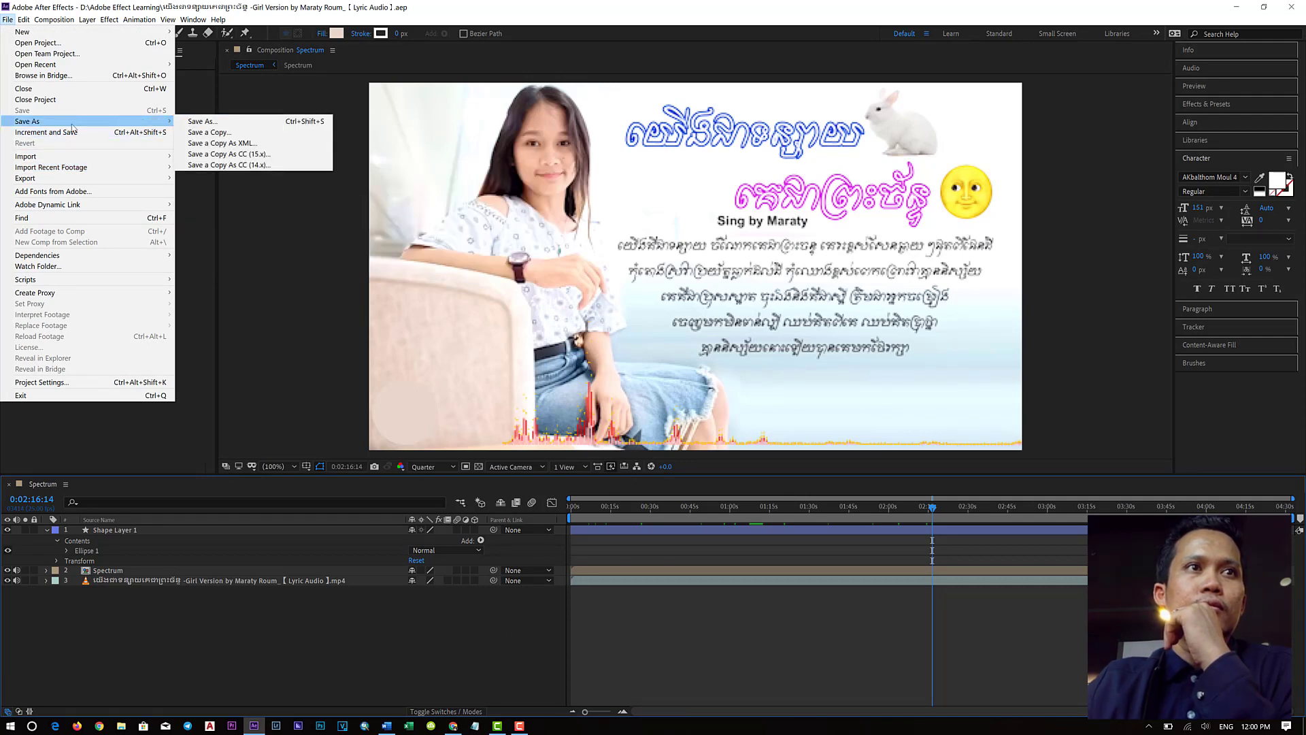
pyautogui.click(333, 7)
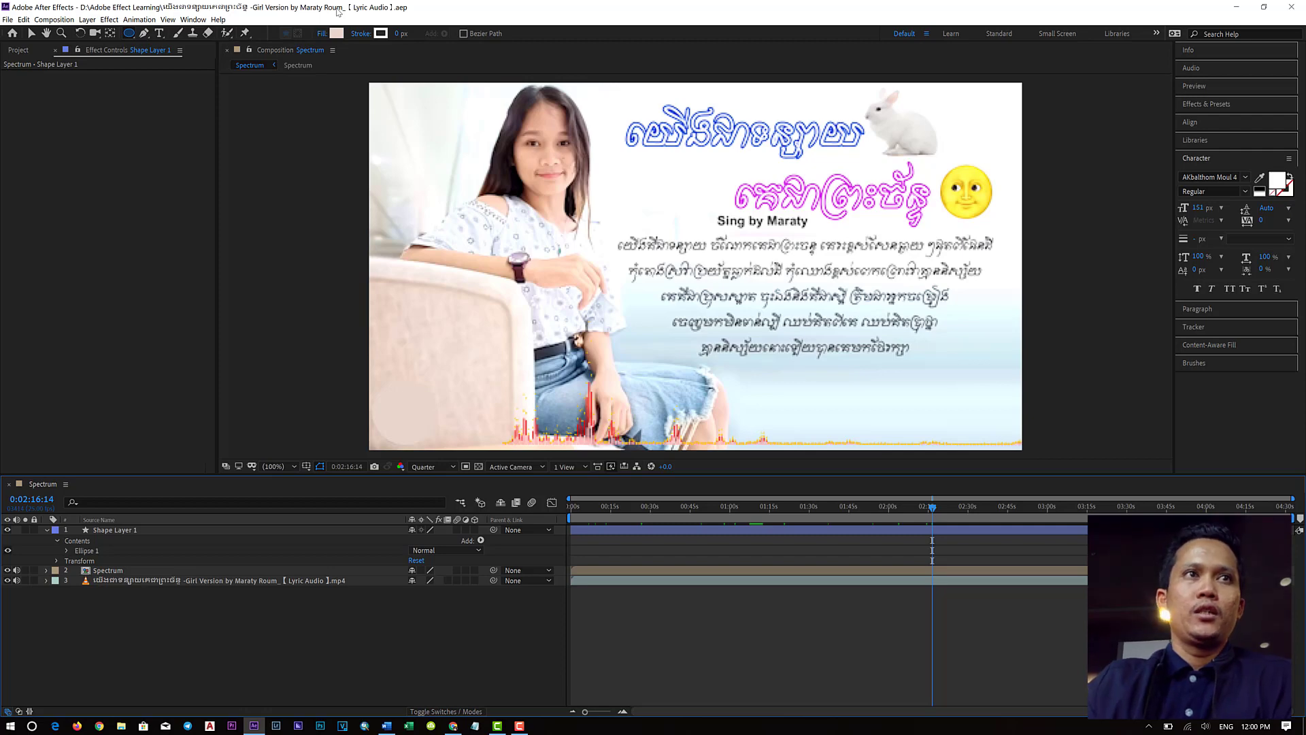
# - Try to pre-render the composition as an AVI movie named Spectrum.avi in the Adobe Effect Learning folder
pyautogui.click(54, 19)
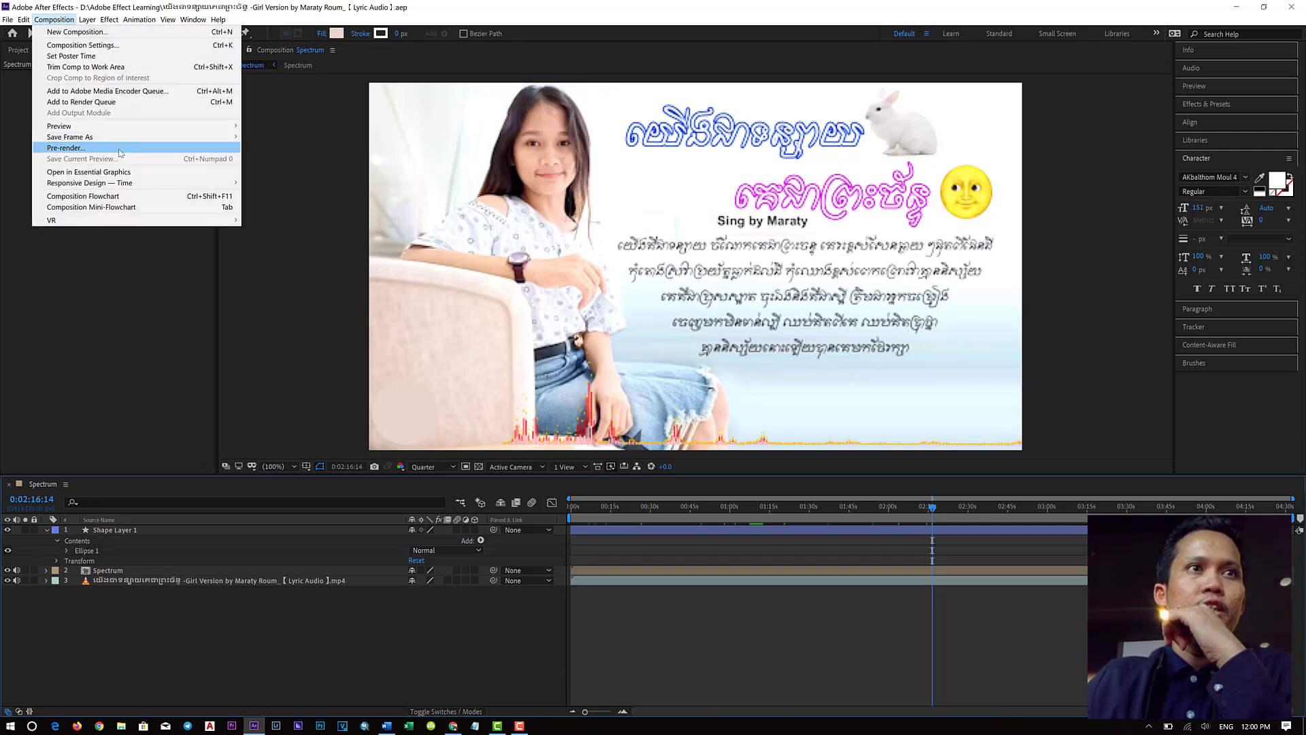
pyautogui.click(119, 148)
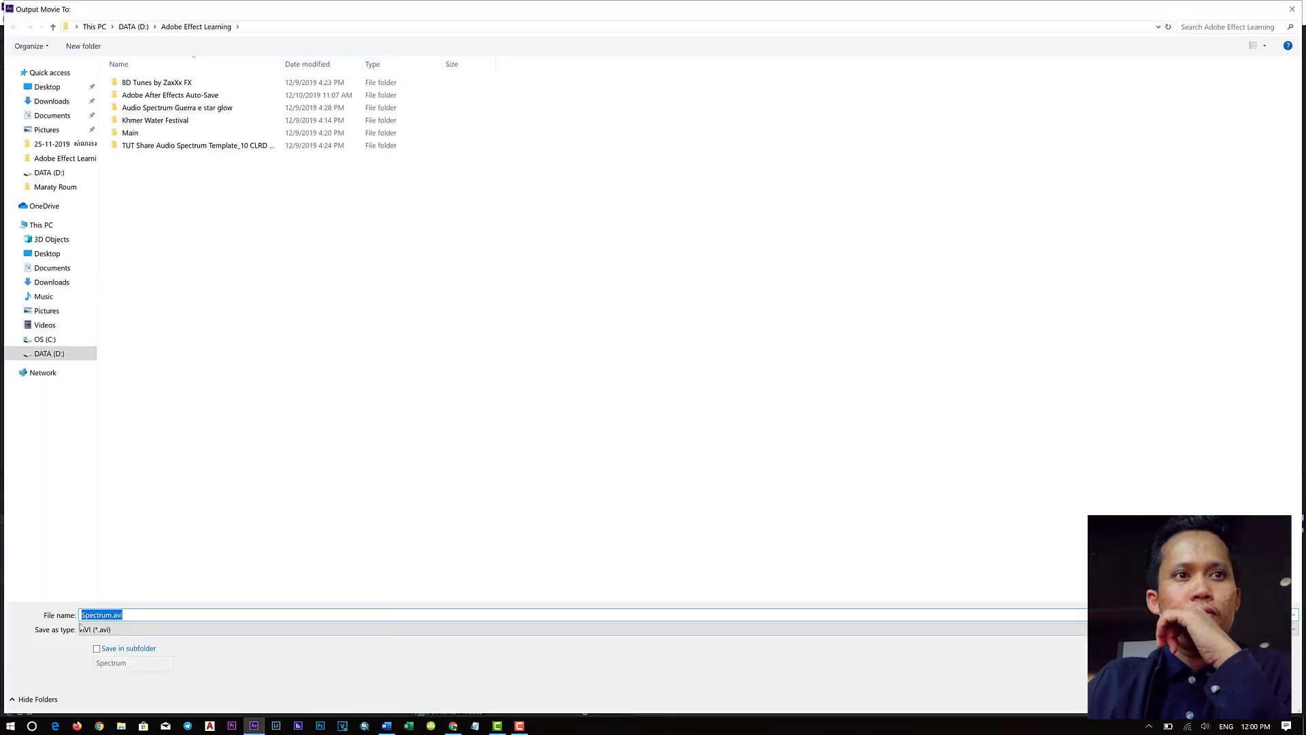
pyautogui.click(82, 629)
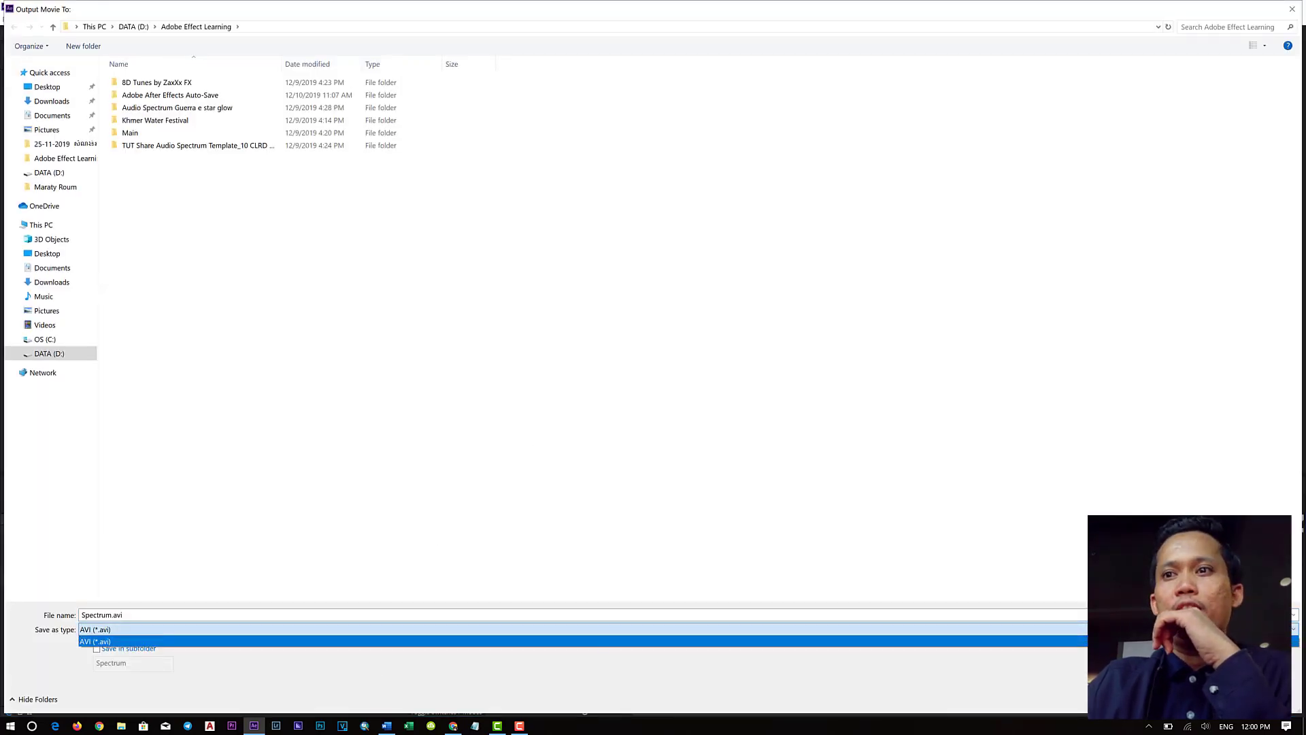
pyautogui.click(95, 641)
pyautogui.press('Return')
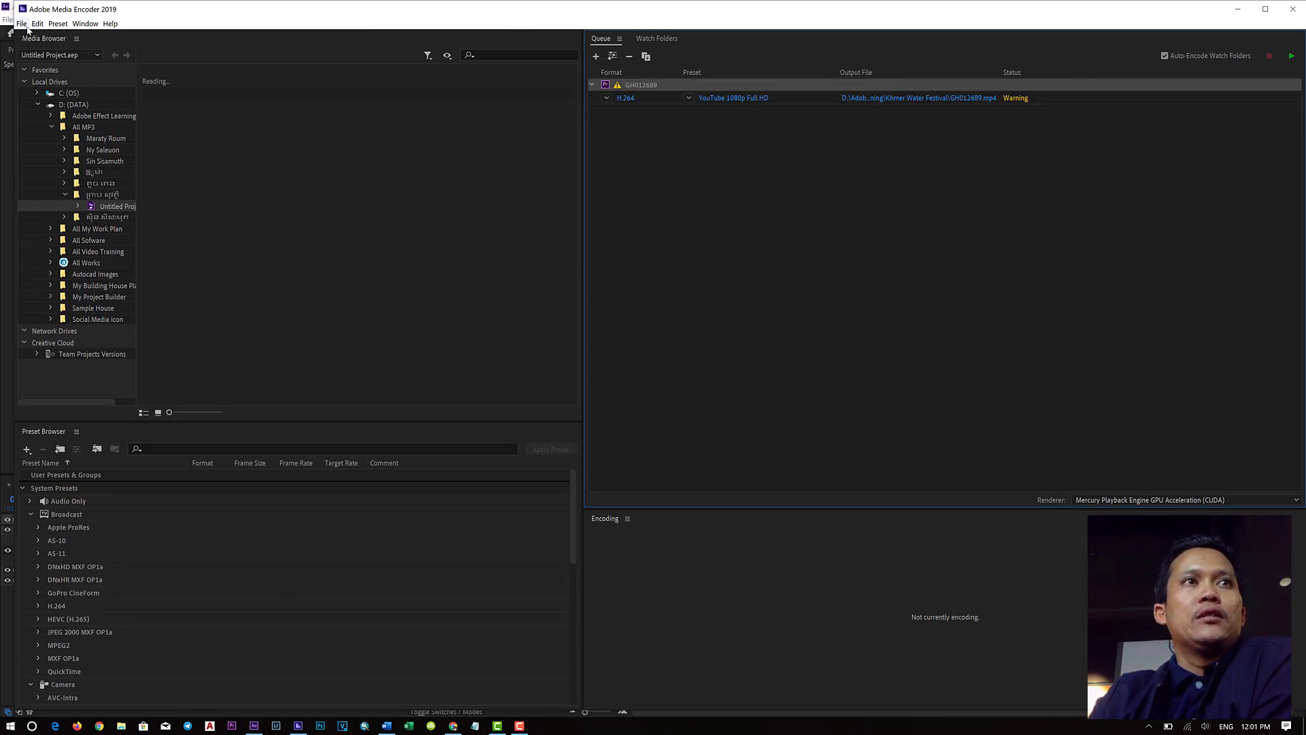
# - In Adobe Media Encoder, open the saved lyric video project from the Adobe Effect Learning folder as a new source
pyautogui.click(36, 25)
pyautogui.click(27, 39)
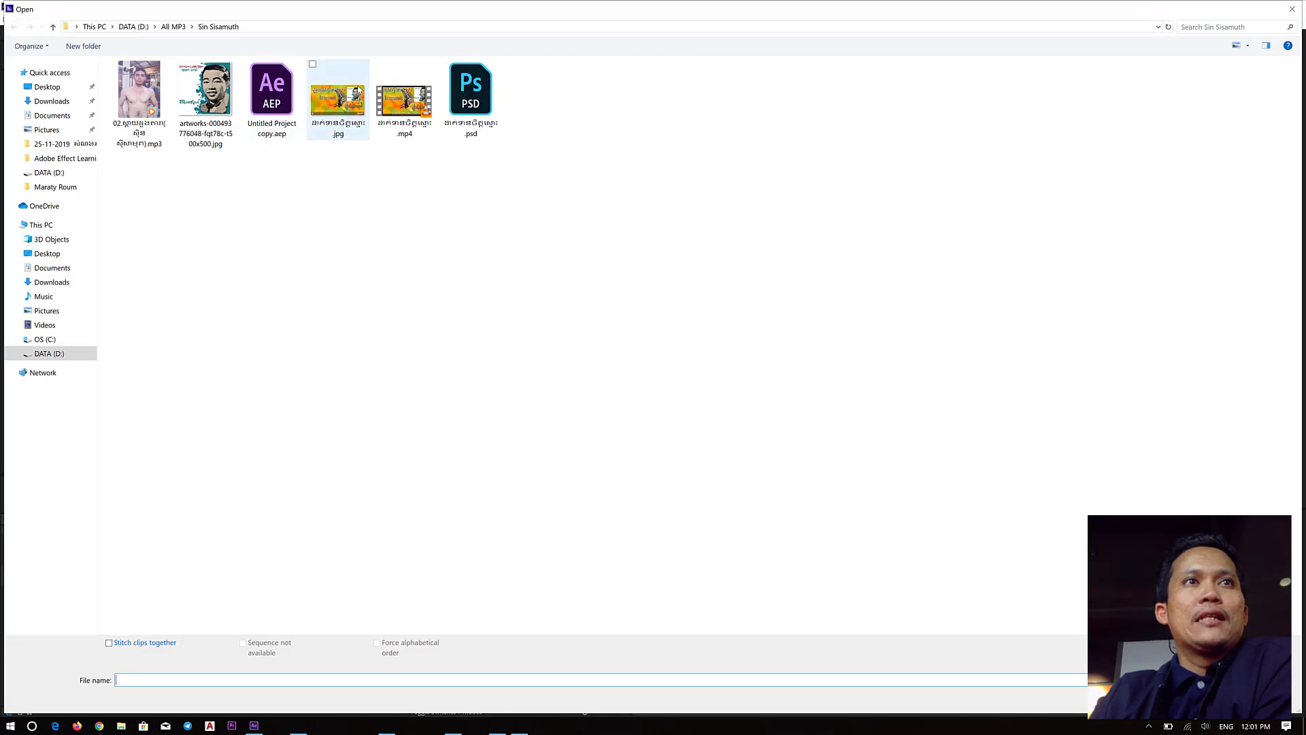
pyautogui.click(174, 26)
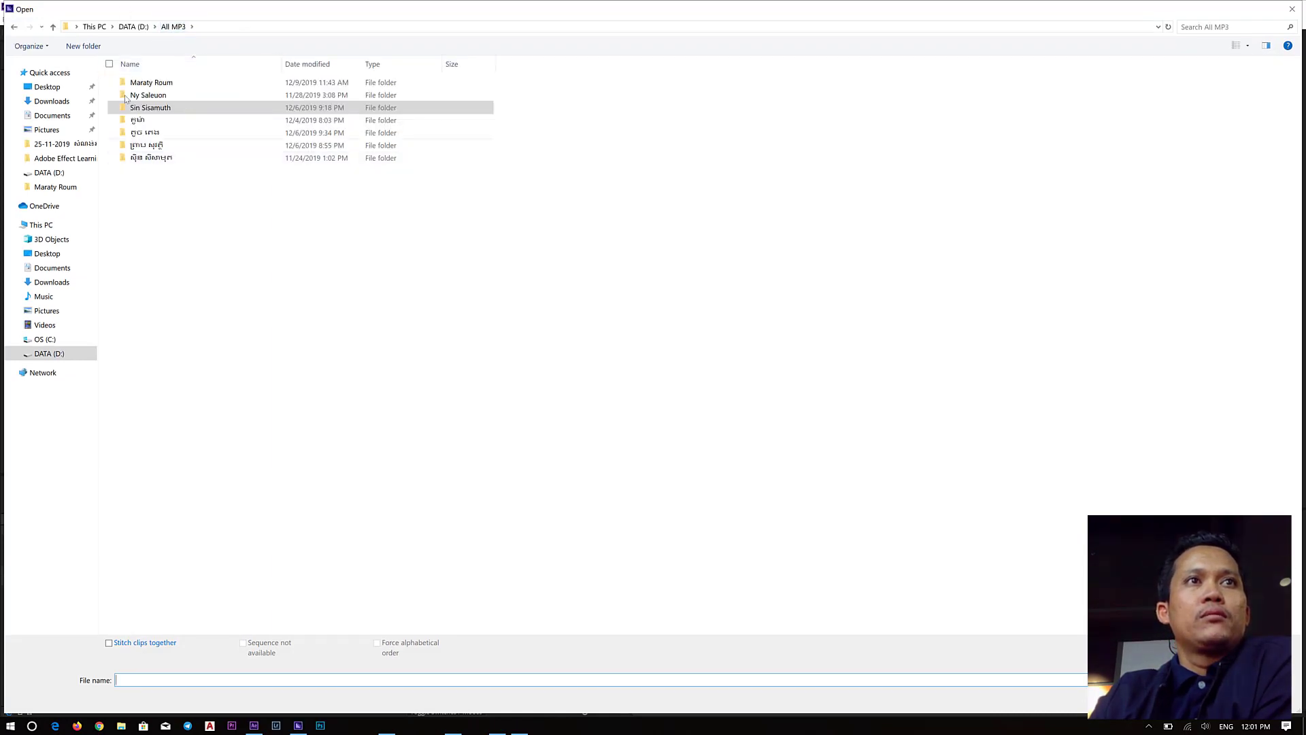
pyautogui.click(134, 27)
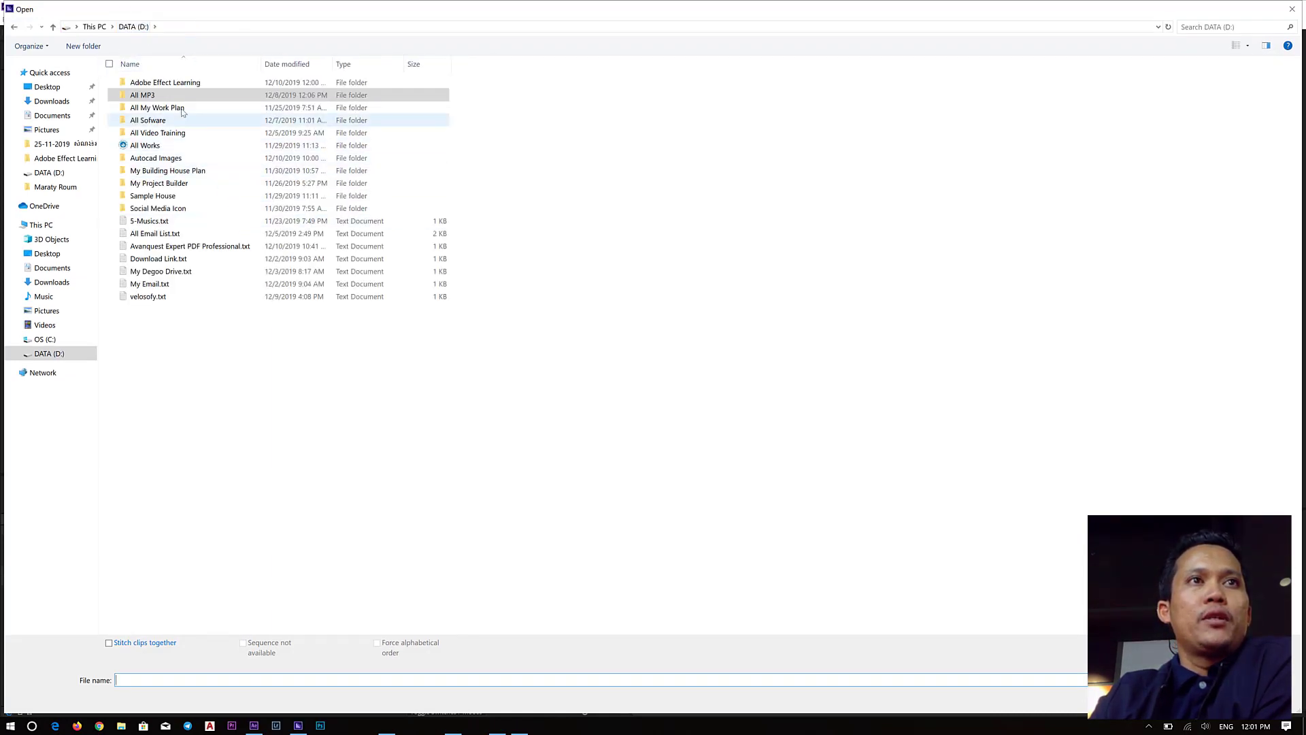
pyautogui.doubleClick(182, 82)
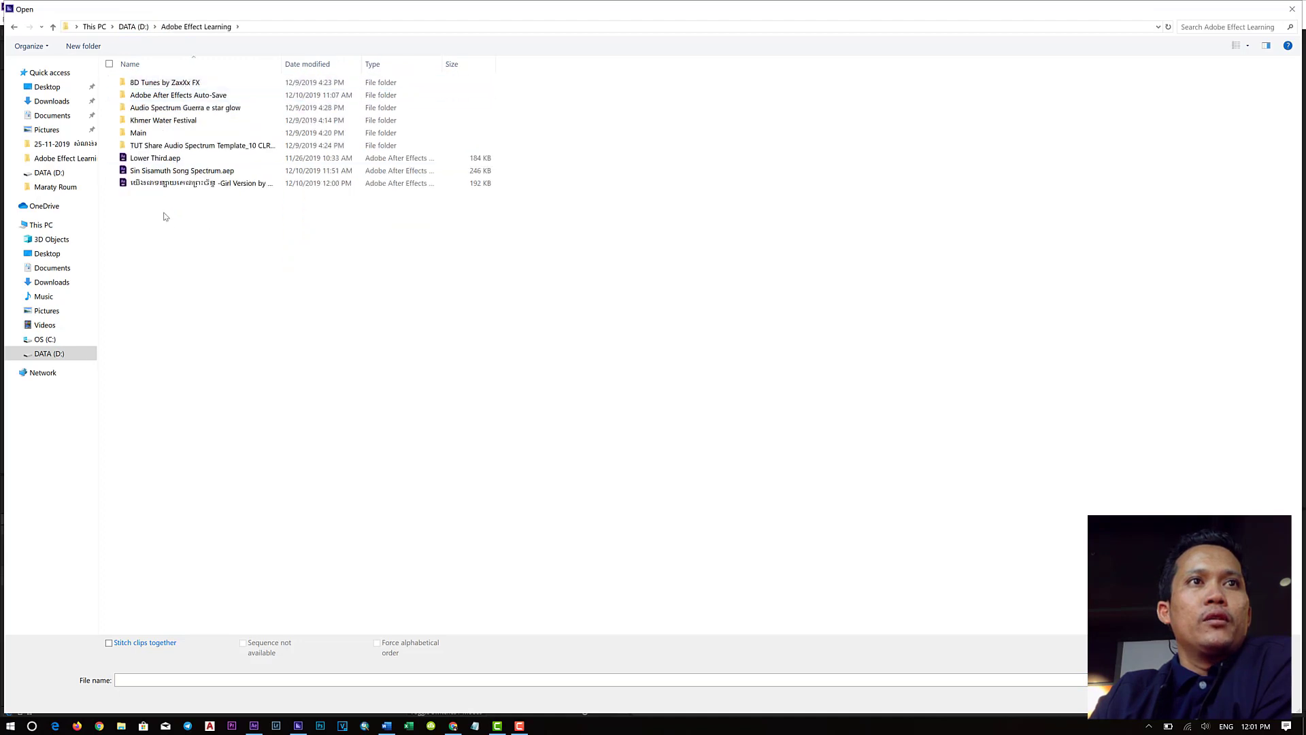
pyautogui.click(177, 181)
pyautogui.doubleClick(179, 184)
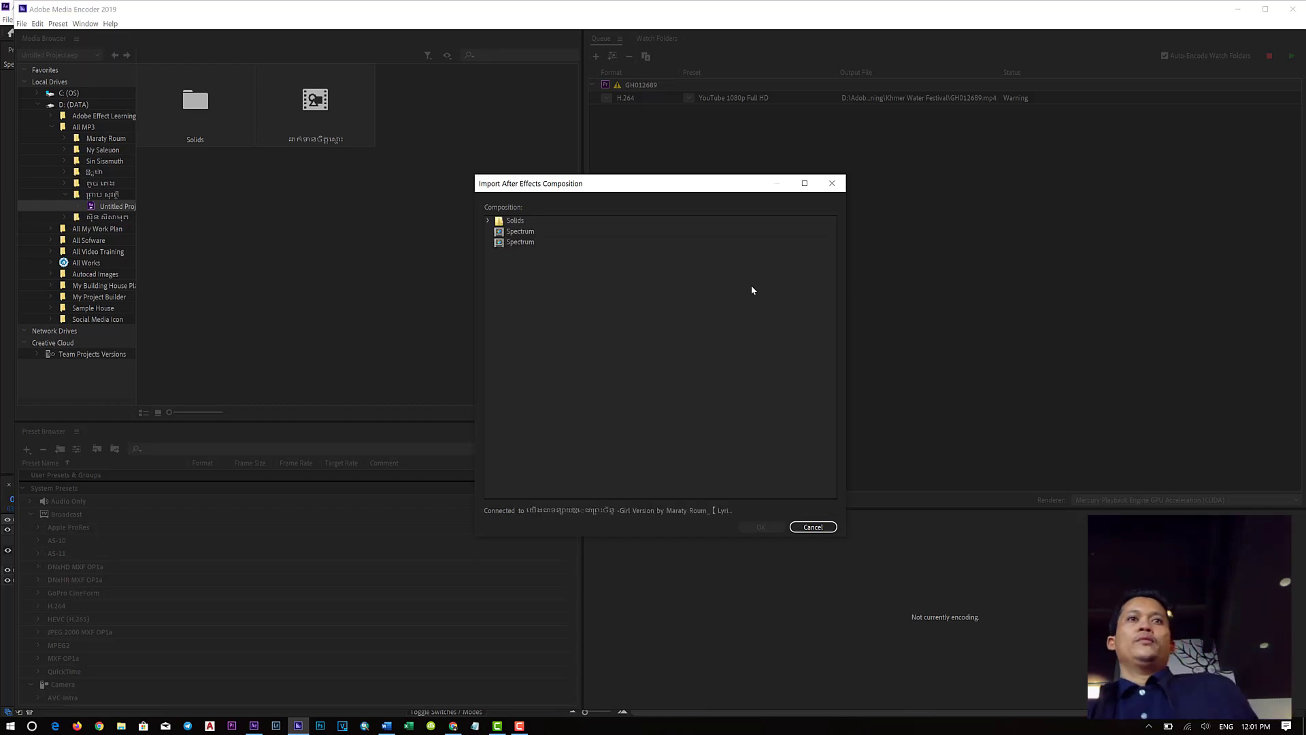
# - Import the Spectrum composition into the queue and start encoding it as H.264 with the YouTube 1080p Full HD preset
pyautogui.click(529, 236)
pyautogui.click(755, 525)
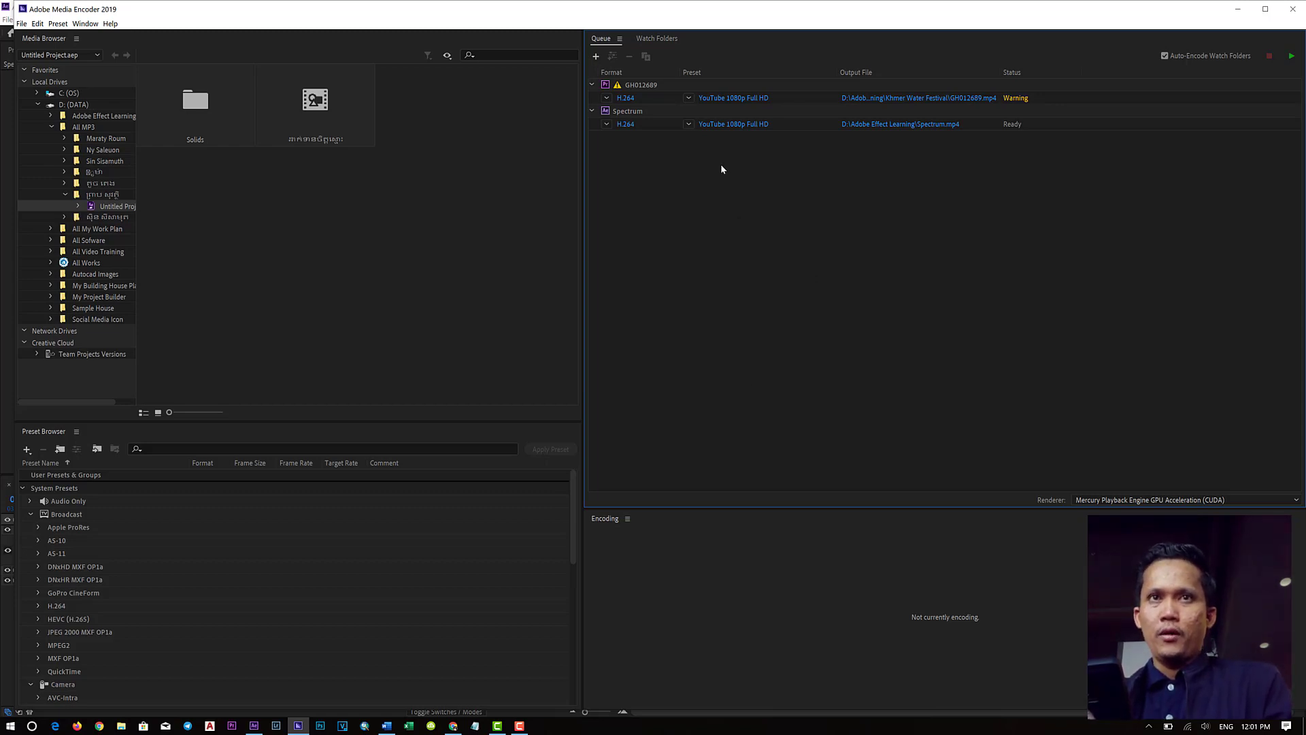
pyautogui.click(859, 127)
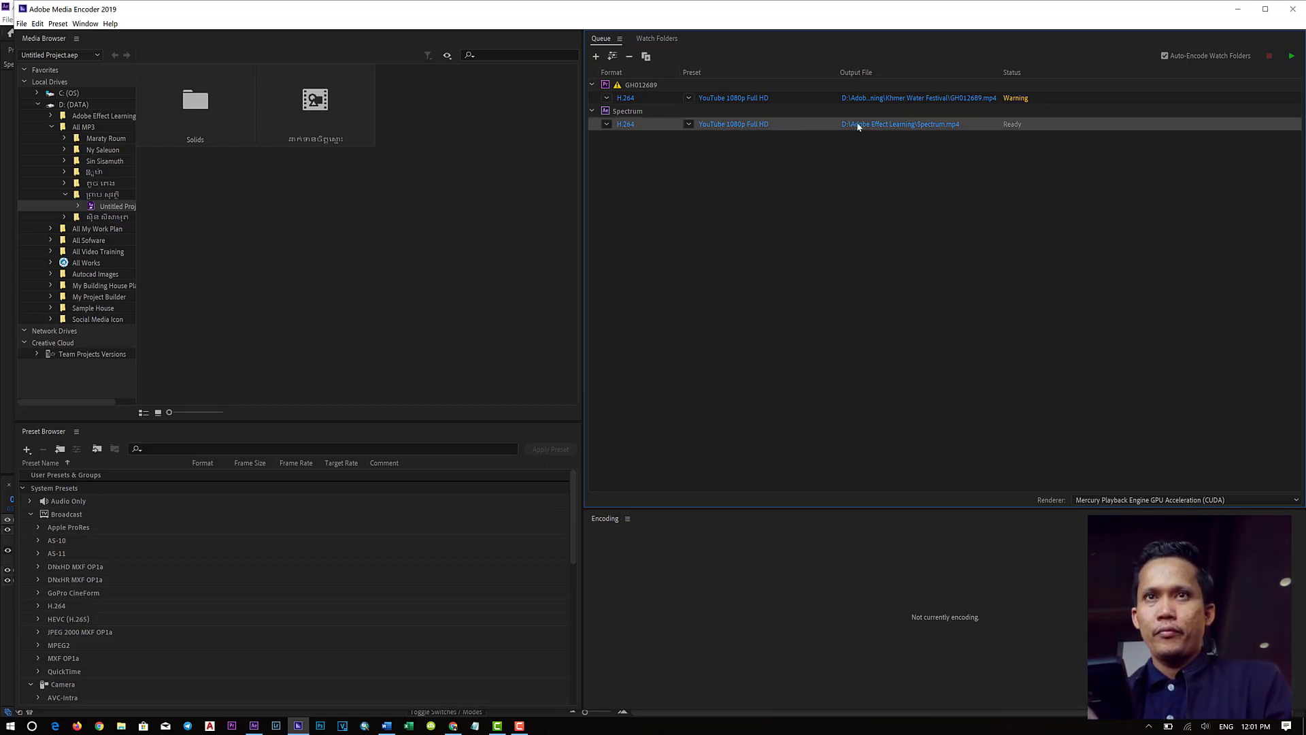
pyautogui.click(1292, 56)
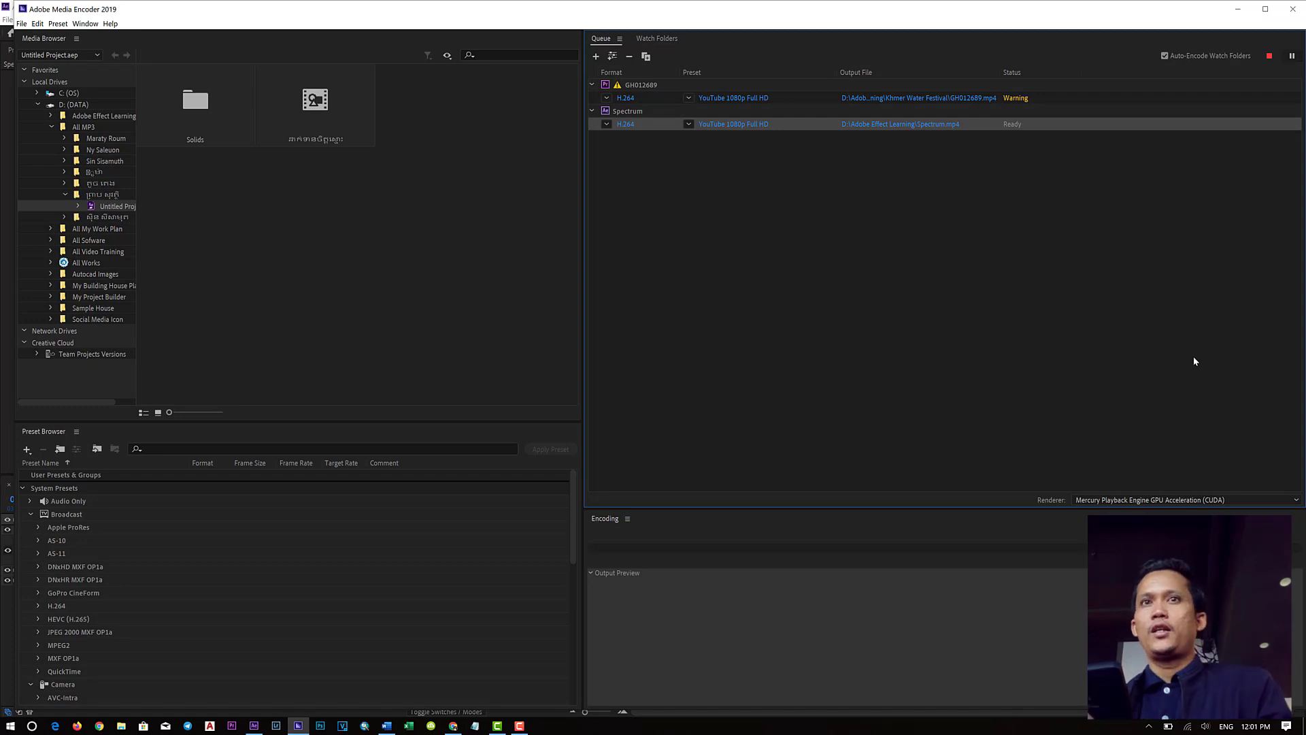